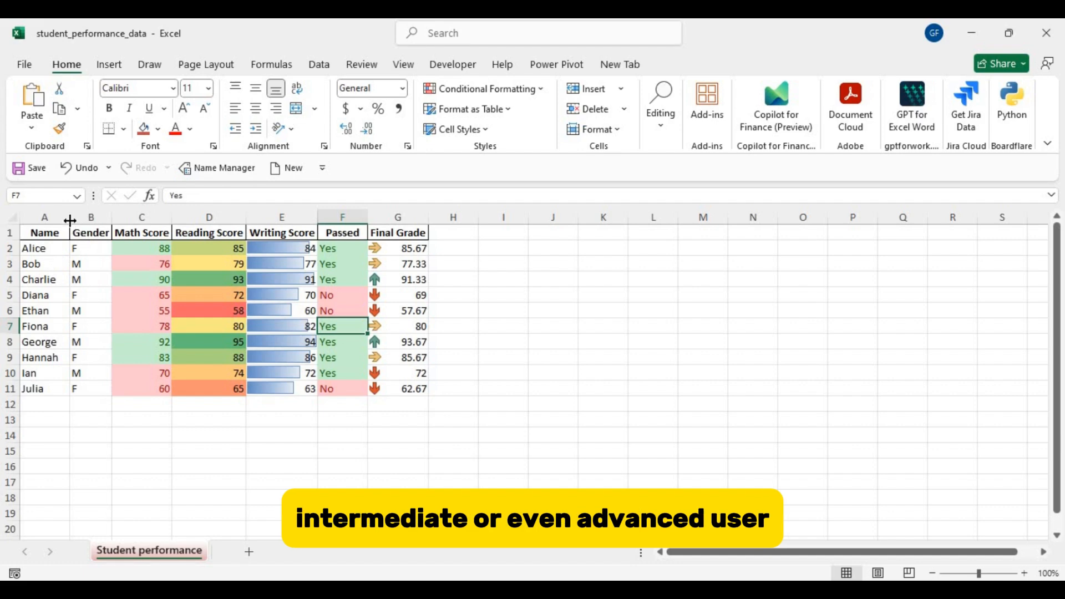
# Step: Fit the widths of the Name, Gender, Reading Score and Passed columns more closely to their contents
pyautogui.moveTo(69, 219); pyautogui.dragTo(62, 219)
pyautogui.click(105, 223)
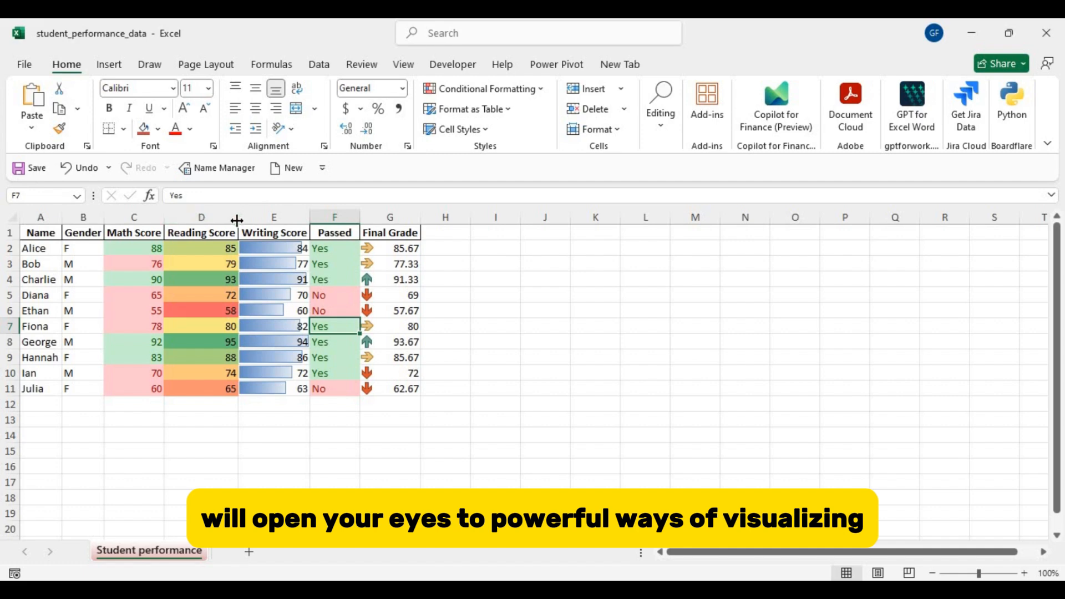
pyautogui.moveTo(239, 218); pyautogui.dragTo(239, 218)
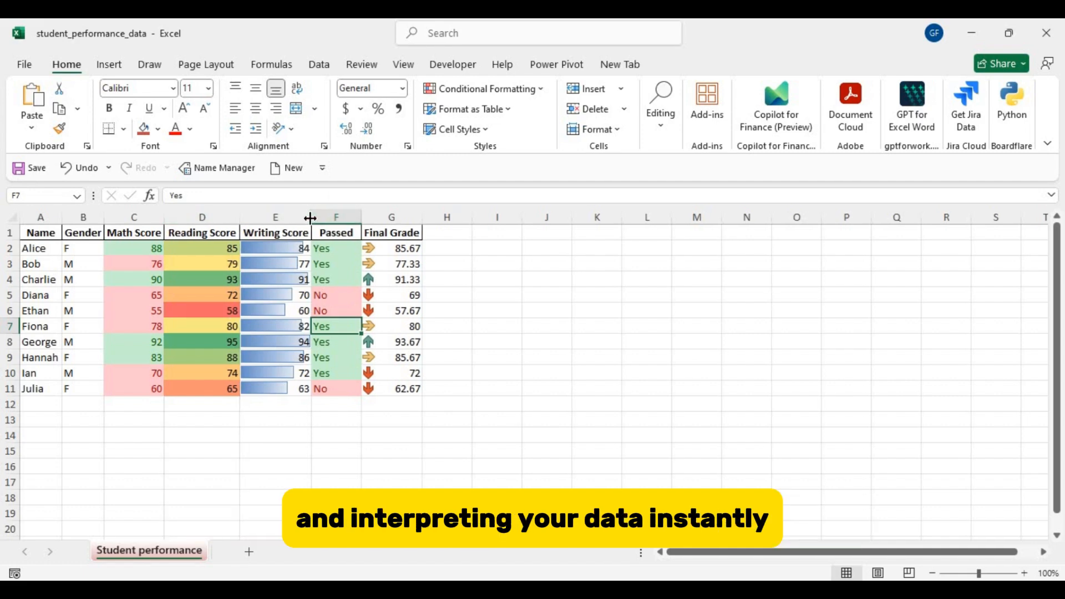
pyautogui.doubleClick(361, 213)
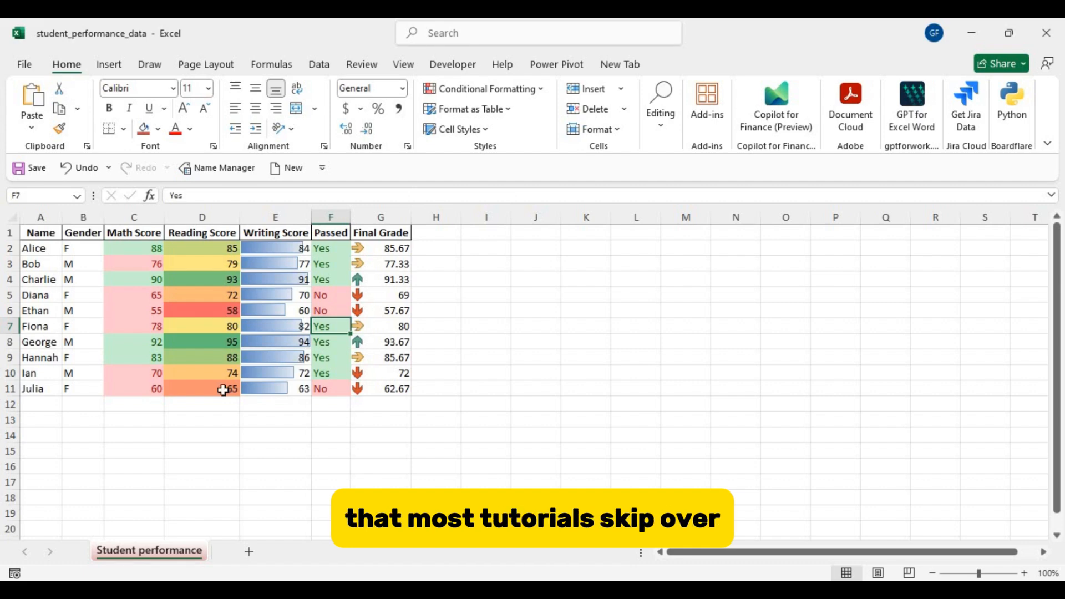
# Step: Clear all conditional formatting rules from the score, Passed and Final Grade cells C2:G11
pyautogui.moveTo(125, 248); pyautogui.dragTo(383, 387)
pyautogui.click(541, 91)
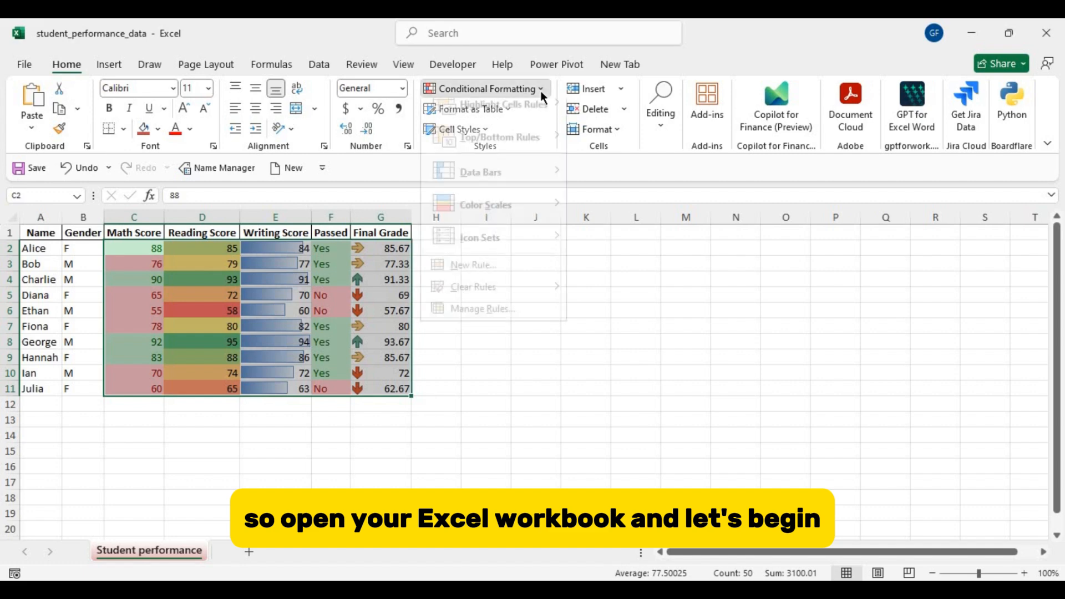
pyautogui.moveTo(486, 304)
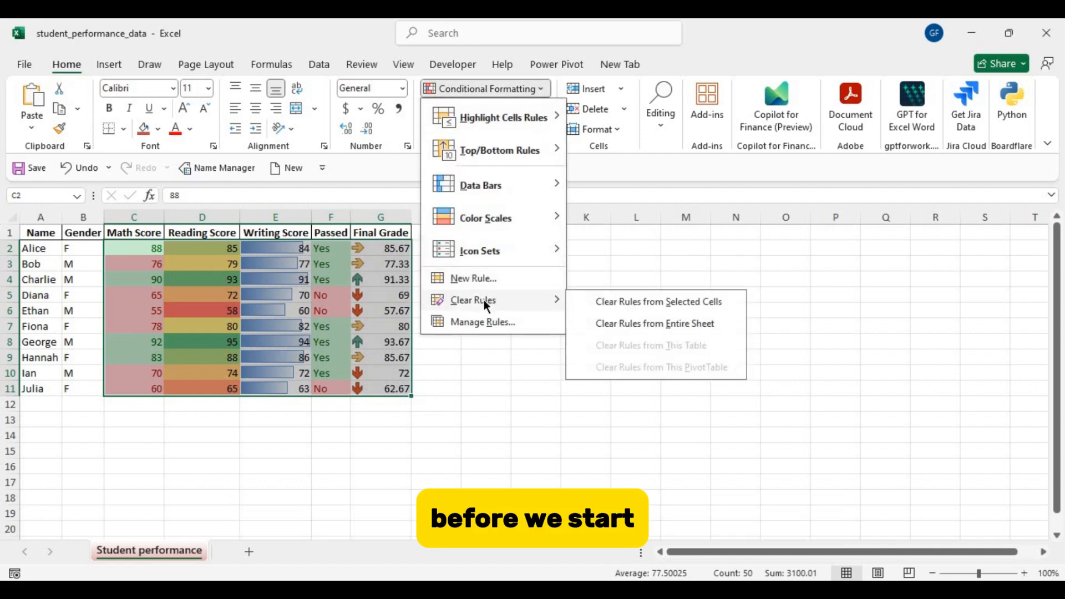
pyautogui.click(682, 302)
pyautogui.click(257, 423)
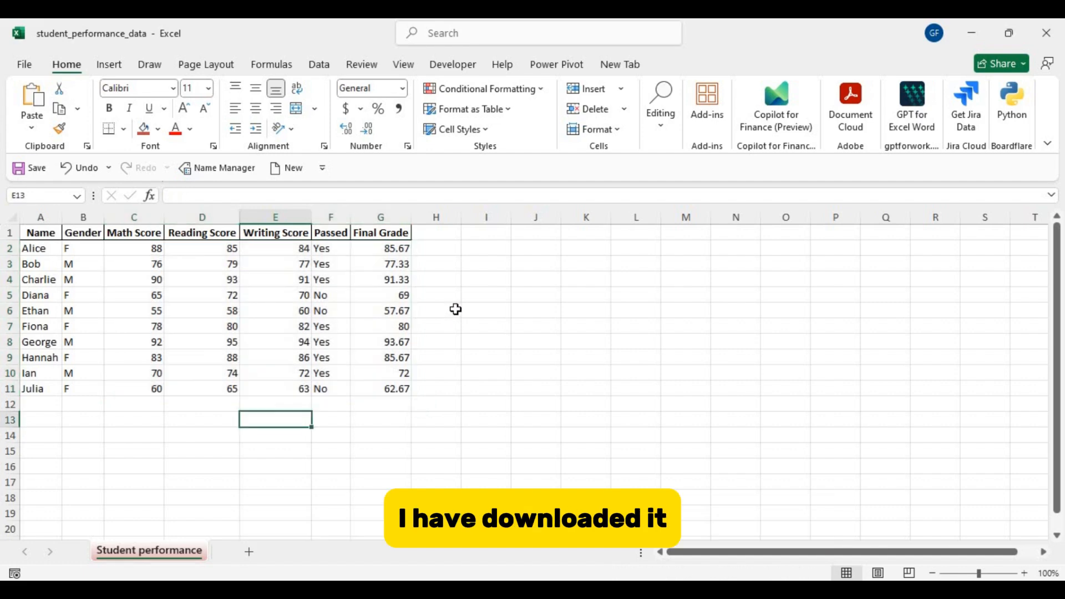
pyautogui.click(453, 309)
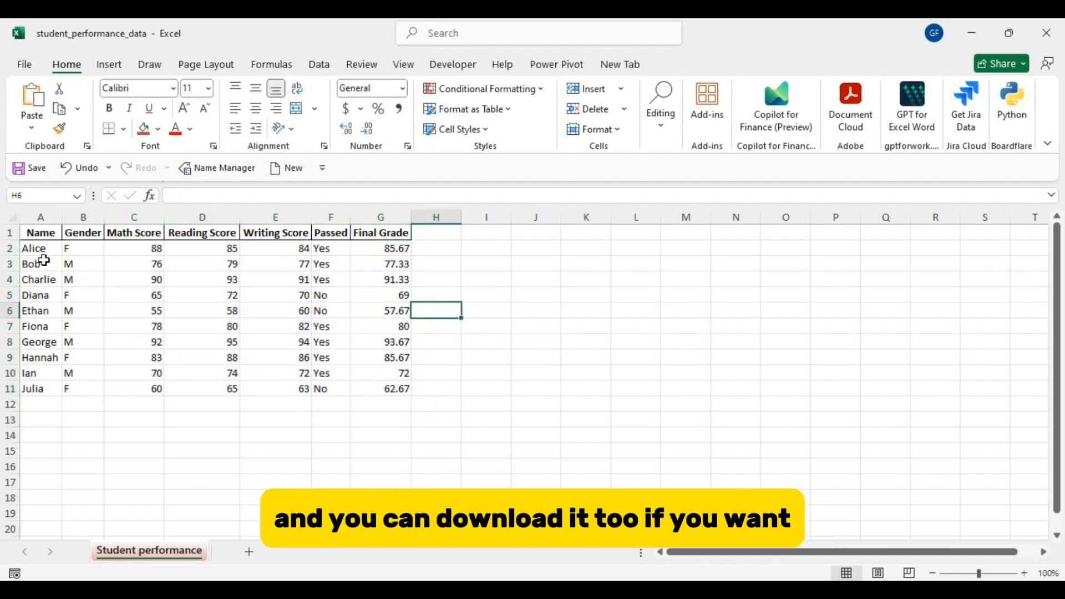
pyautogui.click(40, 248)
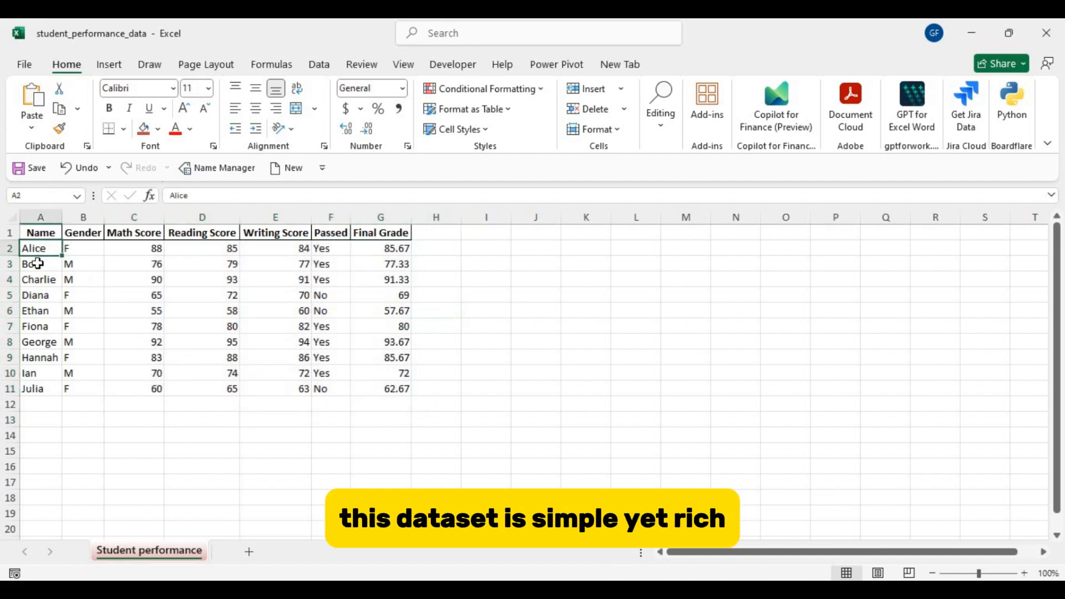
pyautogui.click(38, 265)
pyautogui.click(34, 280)
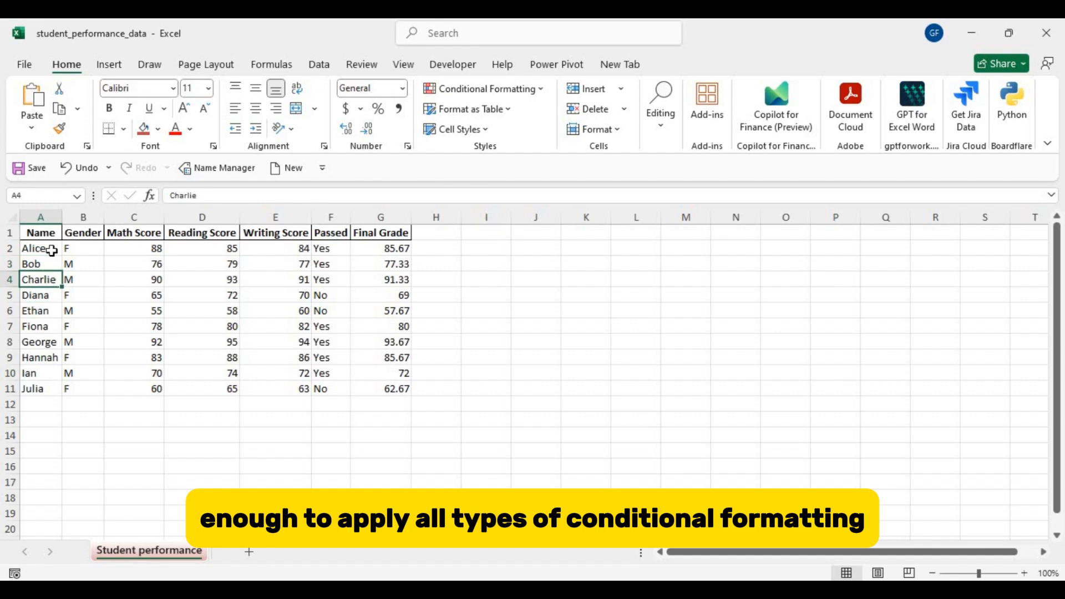
pyautogui.moveTo(52, 250); pyautogui.dragTo(383, 389)
pyautogui.click(496, 355)
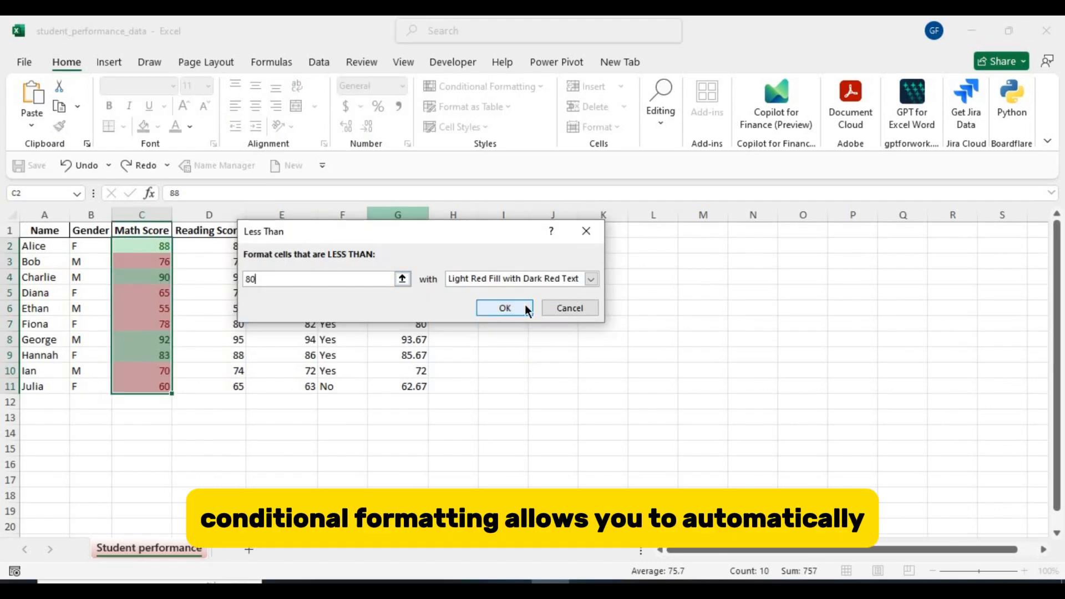
# Step: Highlight Math Score values less than 80 with Yellow Fill with Dark Yellow Text
pyautogui.click(592, 278)
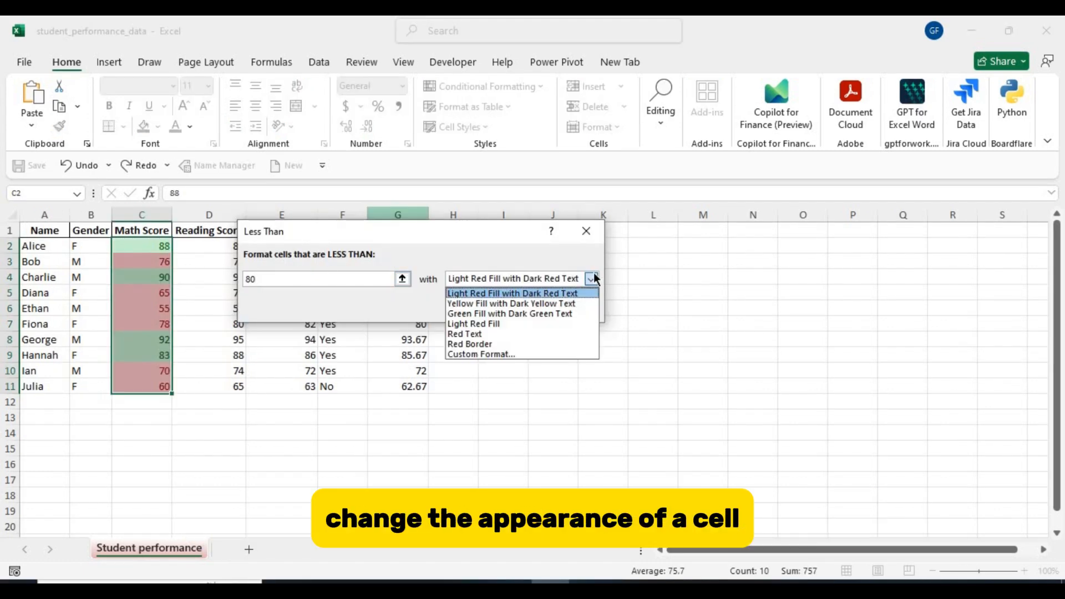
pyautogui.click(504, 307)
pyautogui.click(502, 306)
pyautogui.click(212, 335)
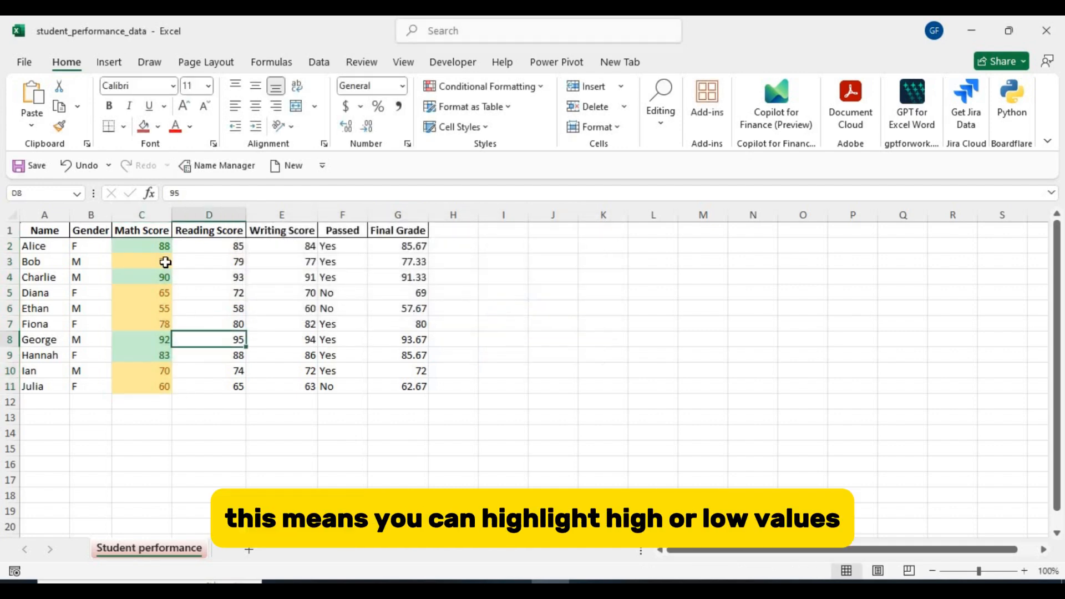
# Step: Set up a Between highlight rule on the Math Score values C2:C11 with 50 as the lower limit
pyautogui.moveTo(152, 246); pyautogui.dragTo(140, 395)
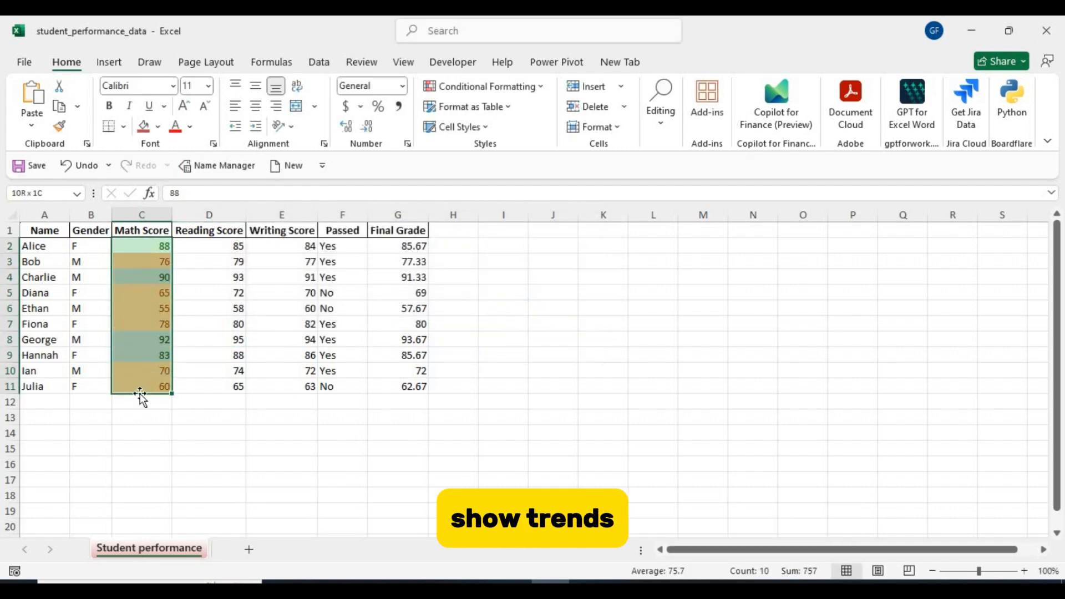
pyautogui.click(541, 87)
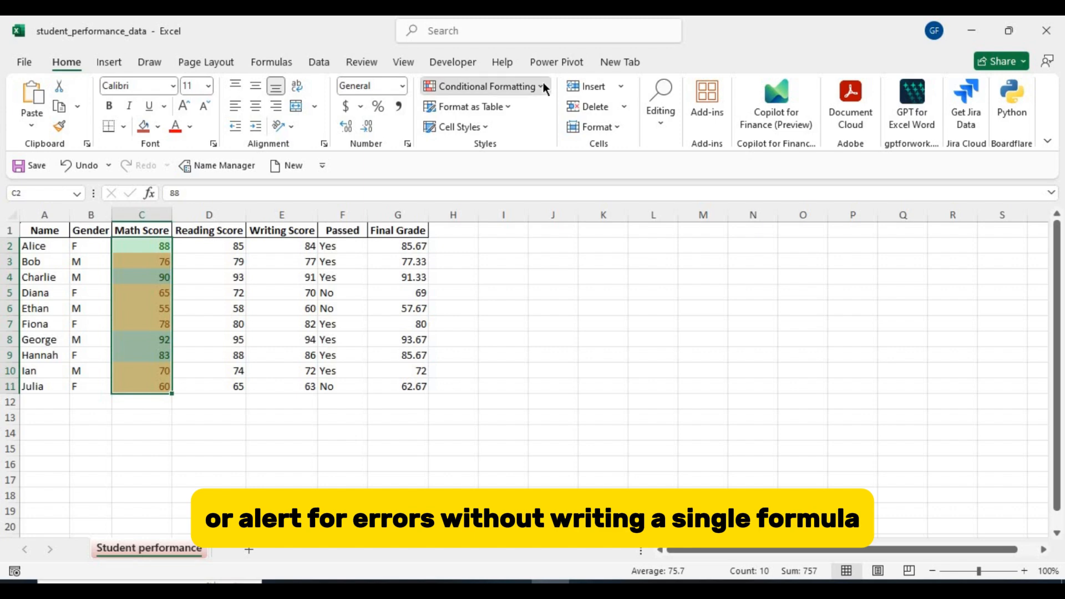
pyautogui.moveTo(537, 114)
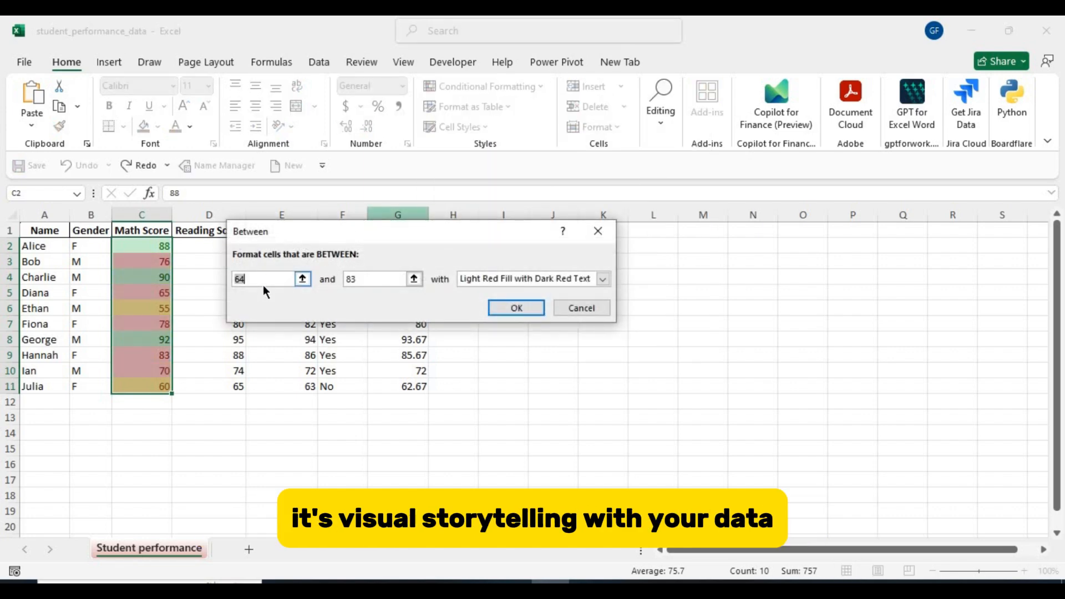
pyautogui.write('50')
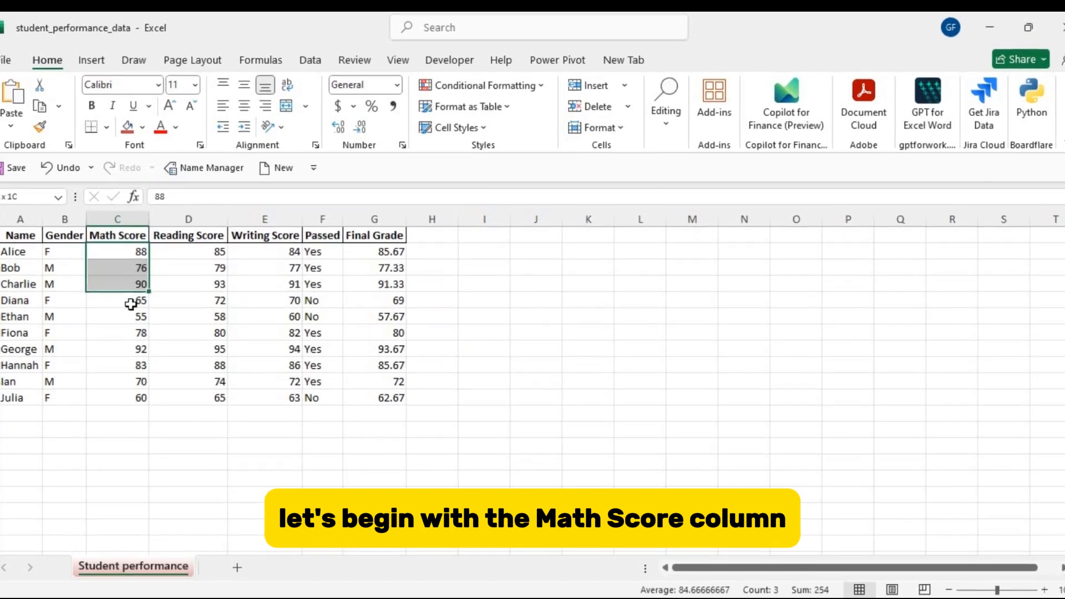
# Step: Highlight Math Score values greater than 80 in C2:C11 with Green Fill with Dark Green Text
pyautogui.moveTo(131, 304); pyautogui.dragTo(143, 390)
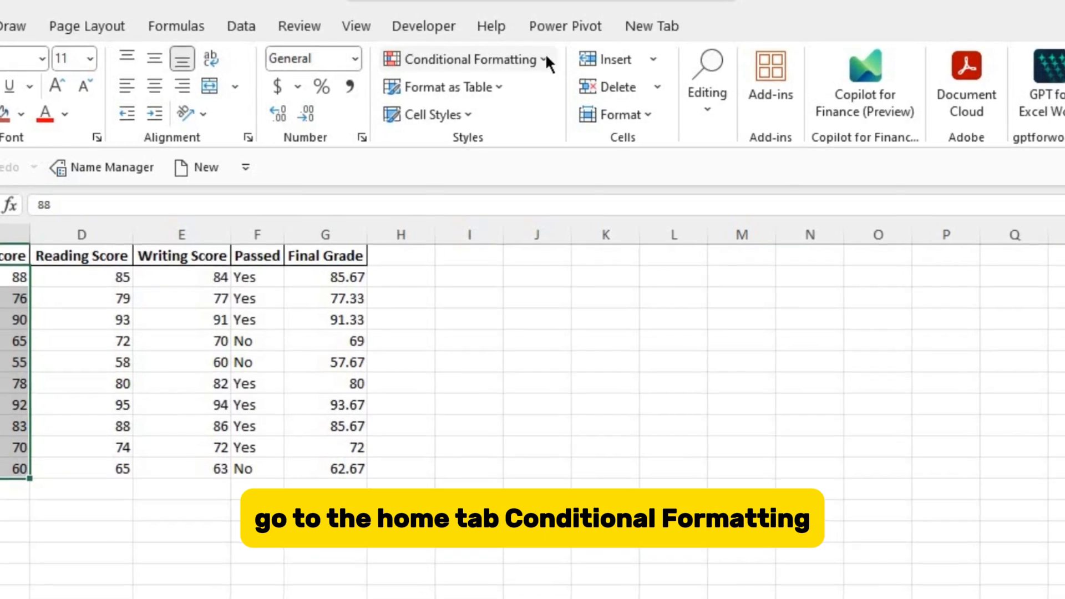
pyautogui.click(547, 56)
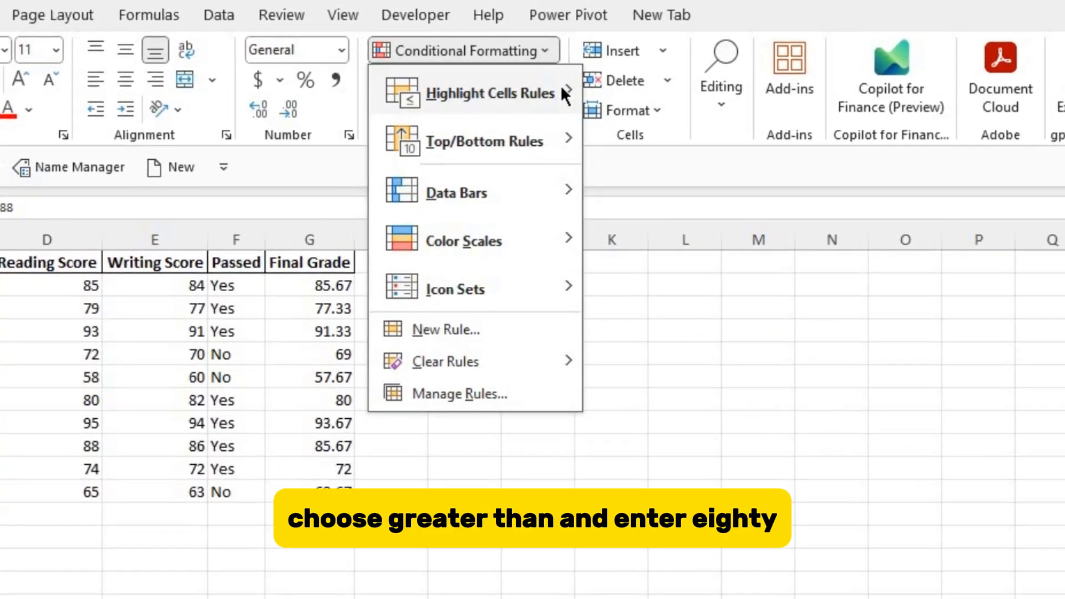
pyautogui.moveTo(560, 84)
pyautogui.click(704, 93)
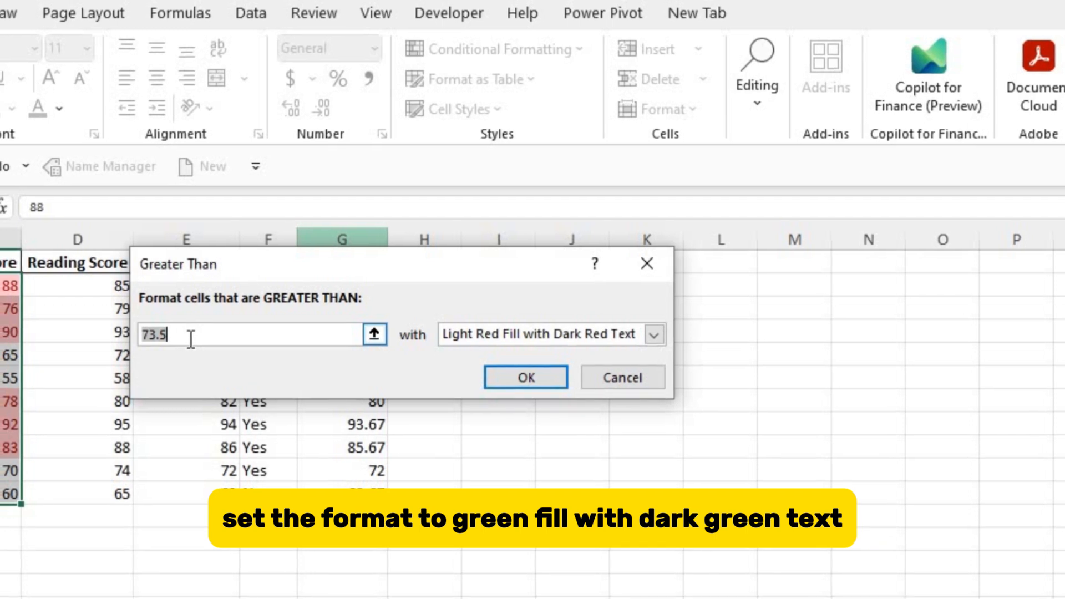
pyautogui.write('80')
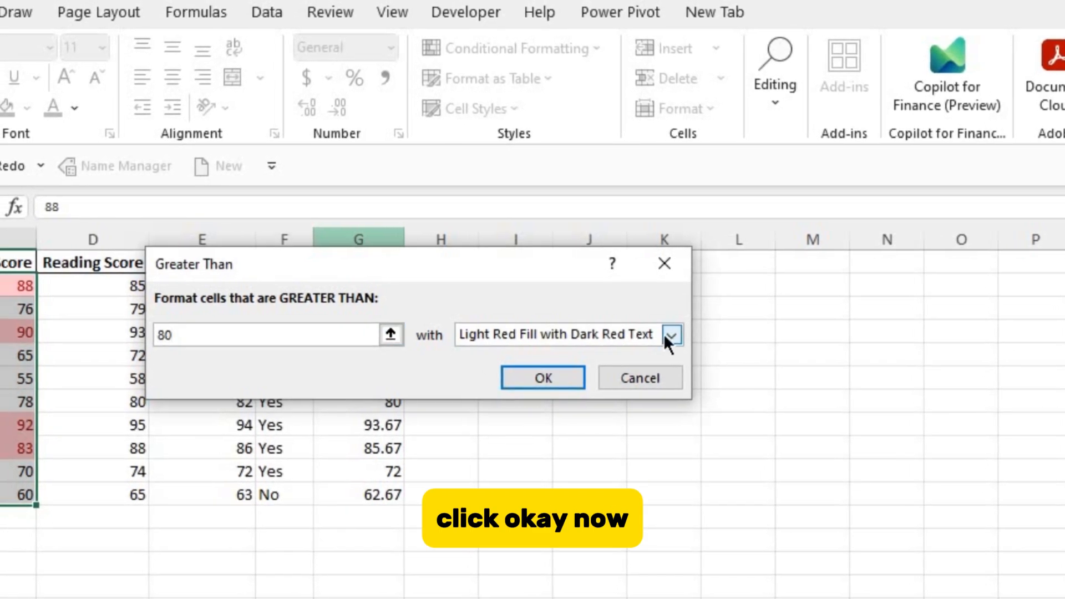
pyautogui.click(672, 335)
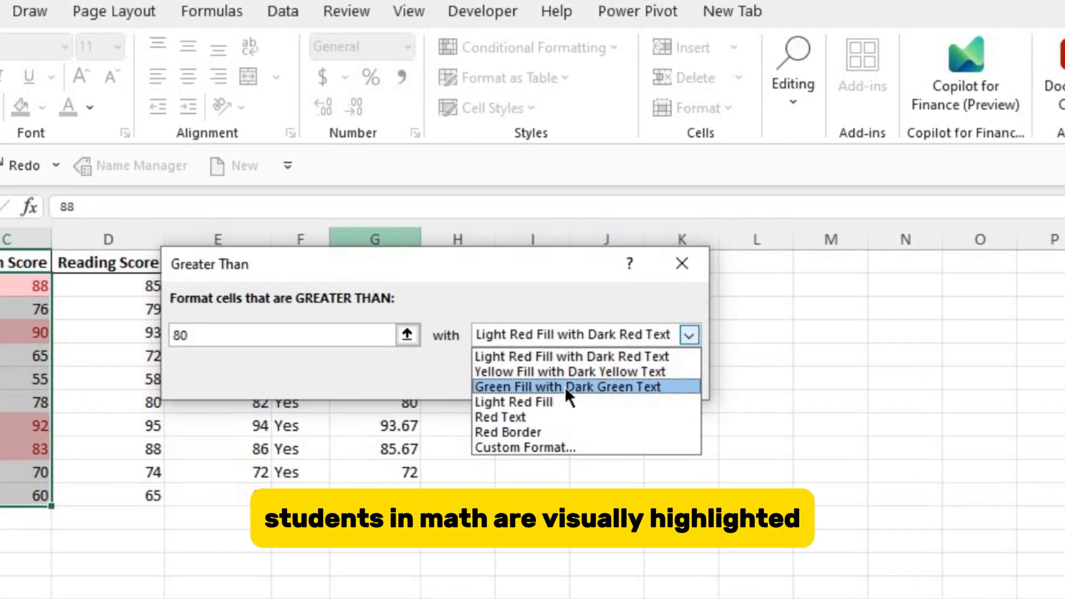
pyautogui.click(565, 386)
pyautogui.click(555, 383)
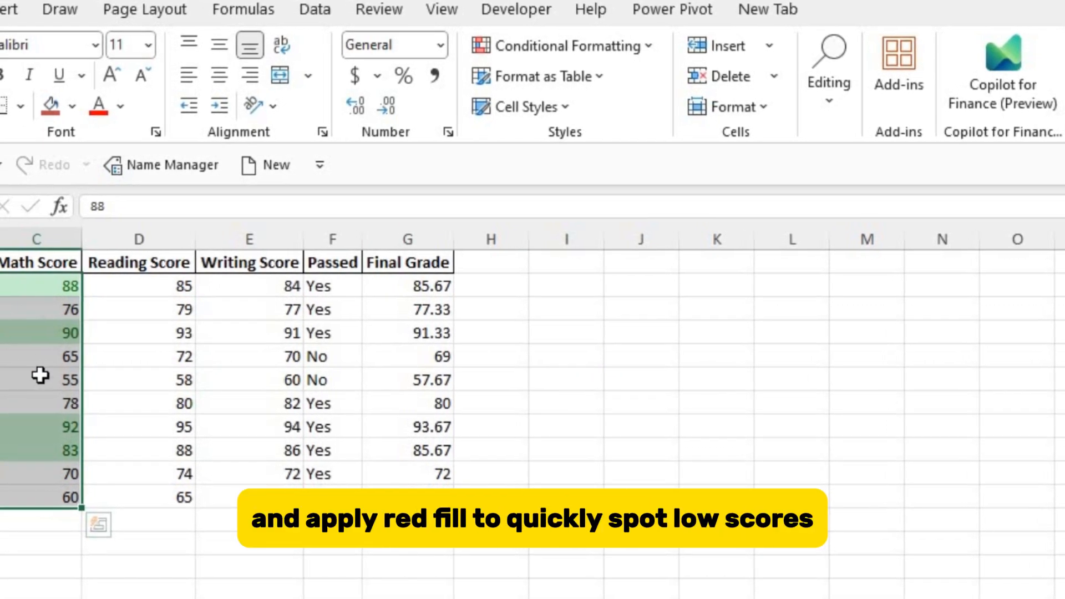
# Step: Highlight Math Score values less than 80 with Light Red Fill with Dark Red Text
pyautogui.click(648, 46)
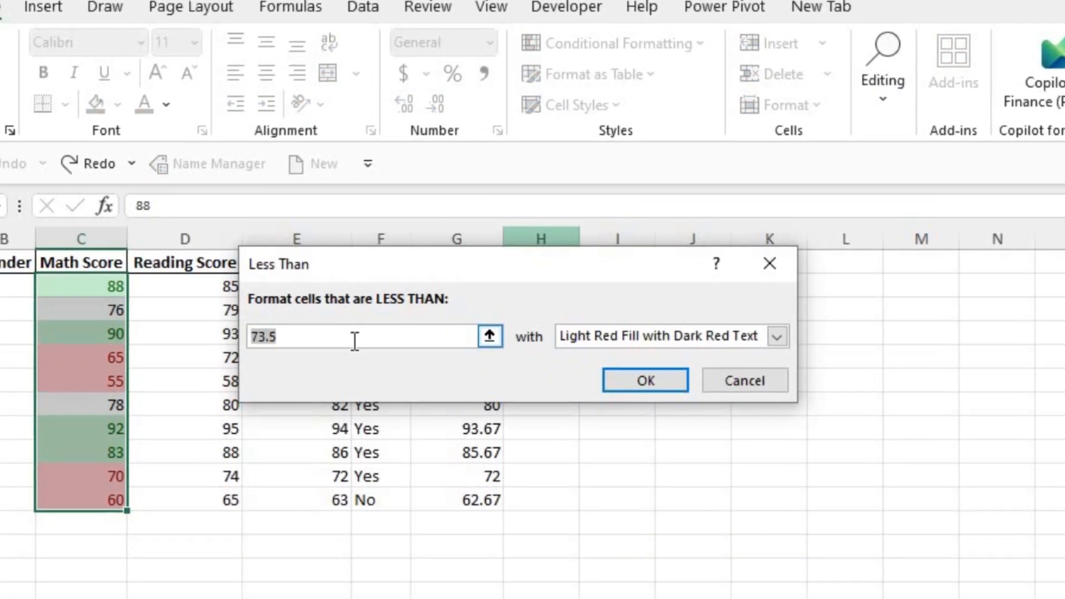
pyautogui.write('80')
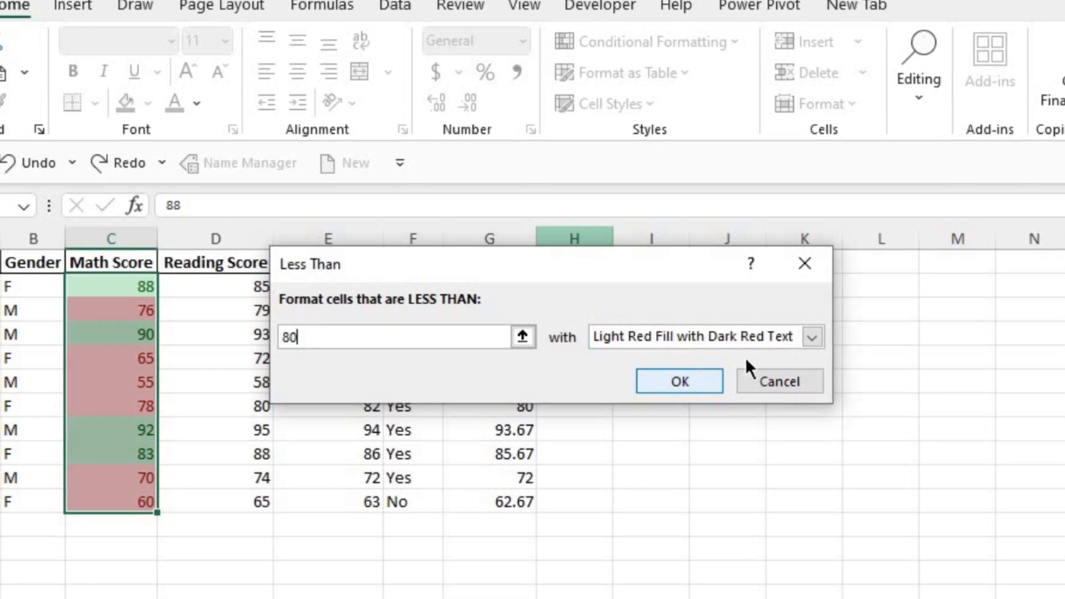
pyautogui.click(812, 337)
pyautogui.click(671, 355)
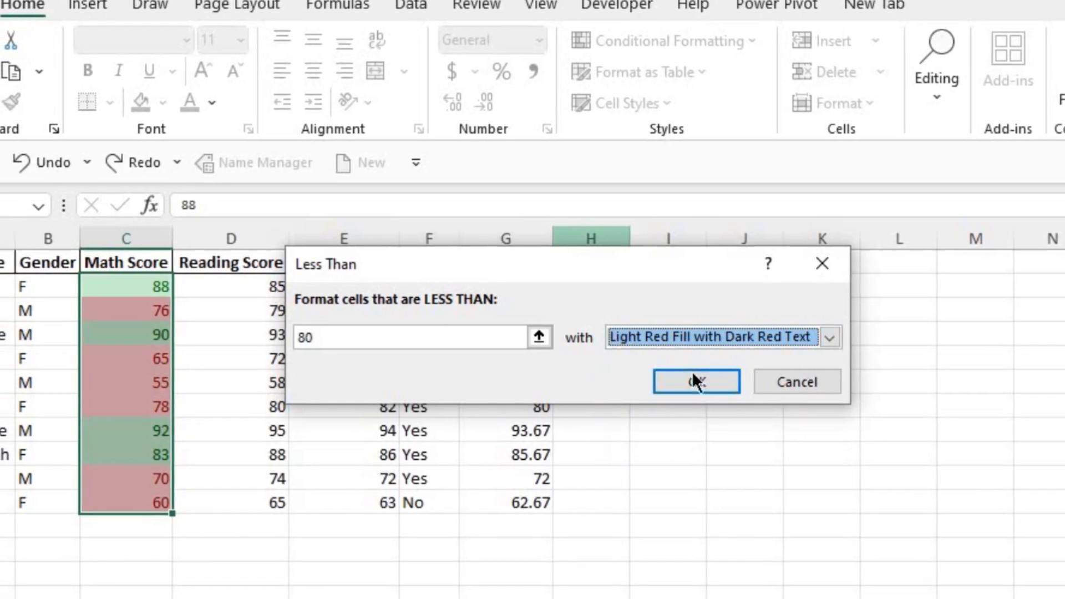
pyautogui.click(694, 380)
pyautogui.click(240, 409)
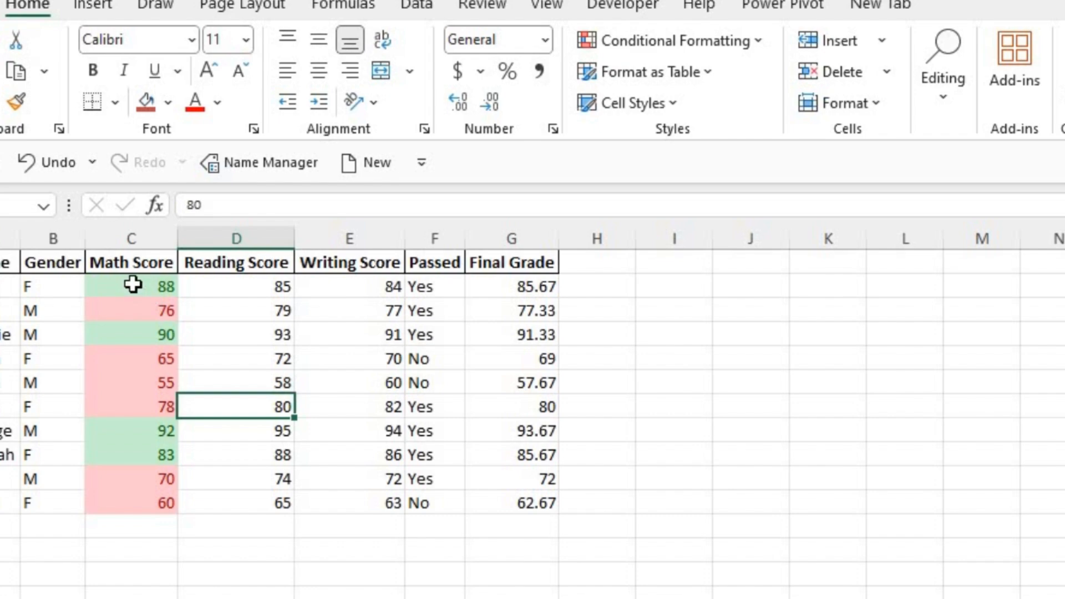
# Step: Review the conditional formatting rules on C2:C11, including the settings of the less-than-80 rule, and close the rules manager
pyautogui.moveTo(133, 285); pyautogui.dragTo(138, 509)
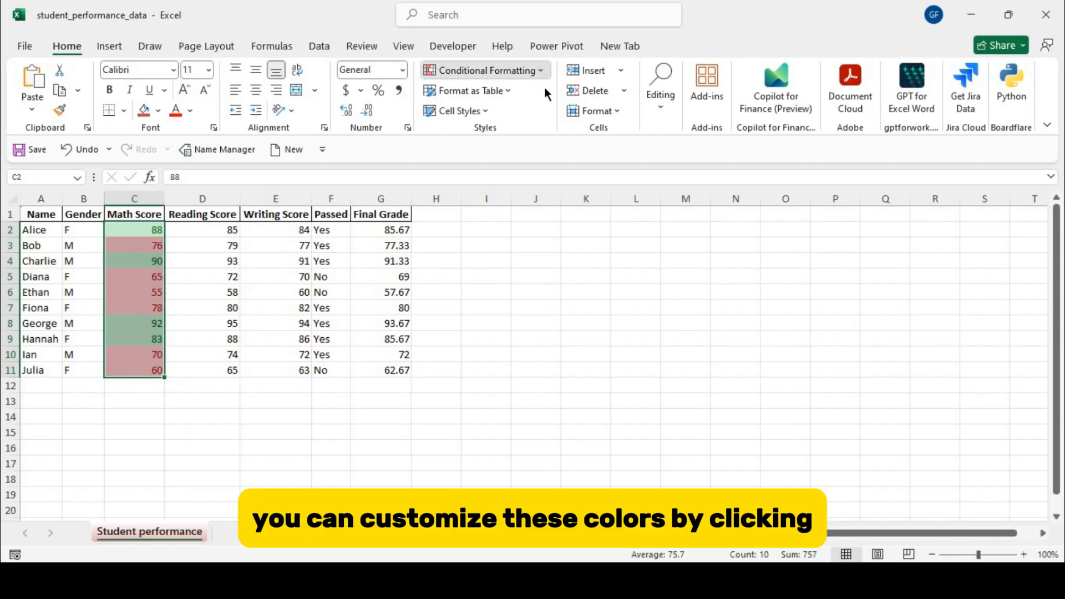
pyautogui.click(541, 72)
pyautogui.click(502, 302)
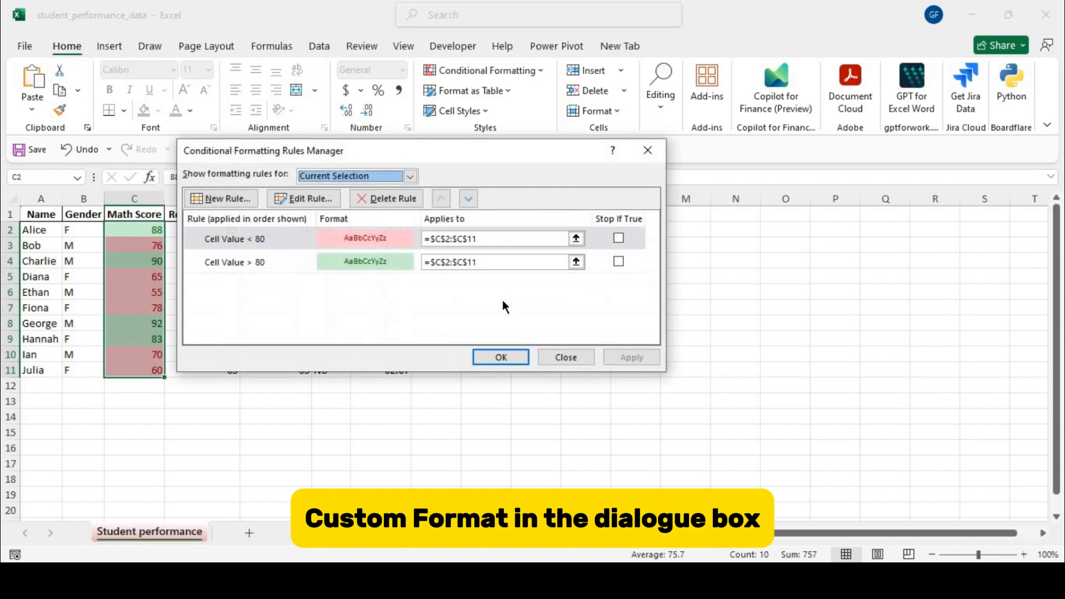
pyautogui.click(304, 201)
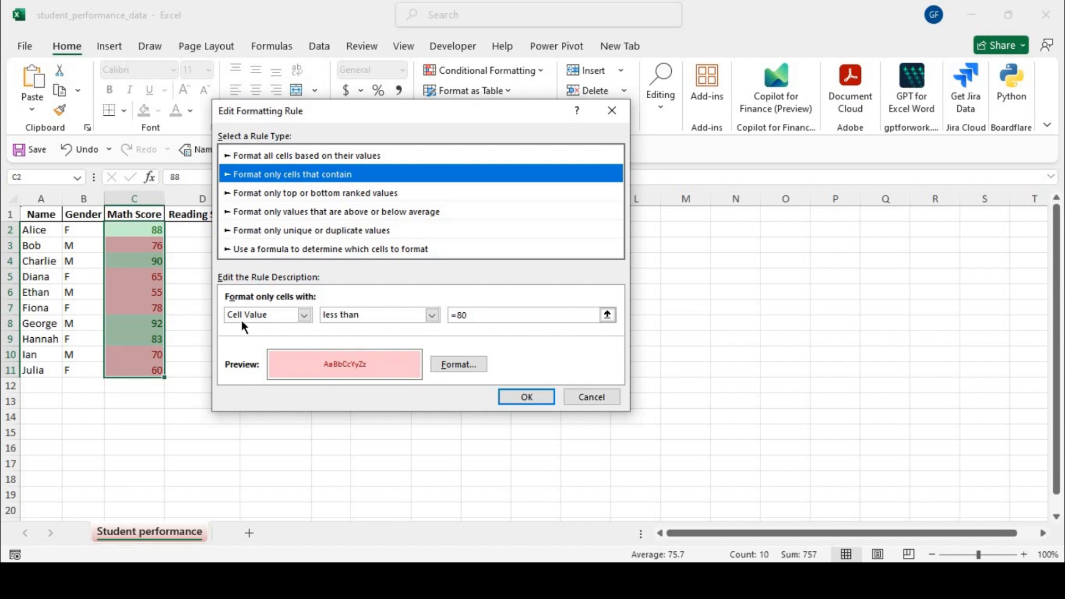
pyautogui.click(550, 397)
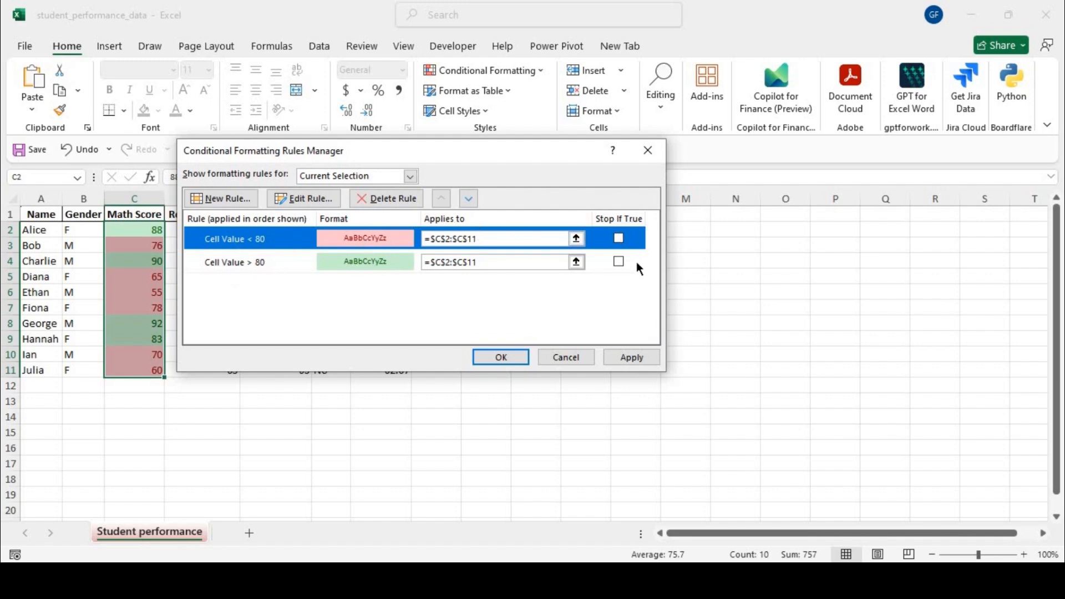
pyautogui.click(514, 356)
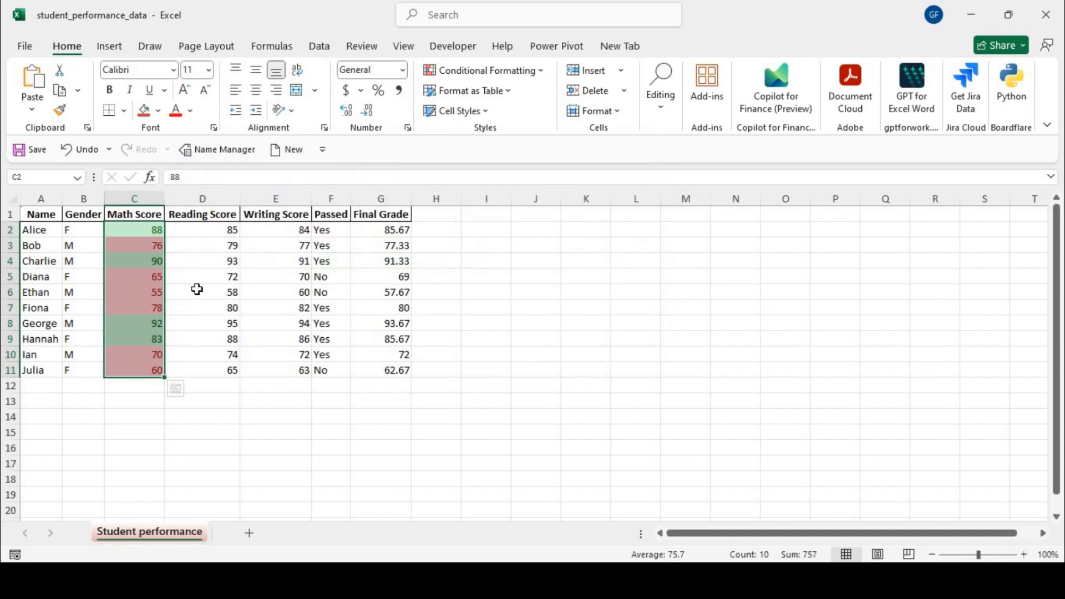
pyautogui.click(122, 400)
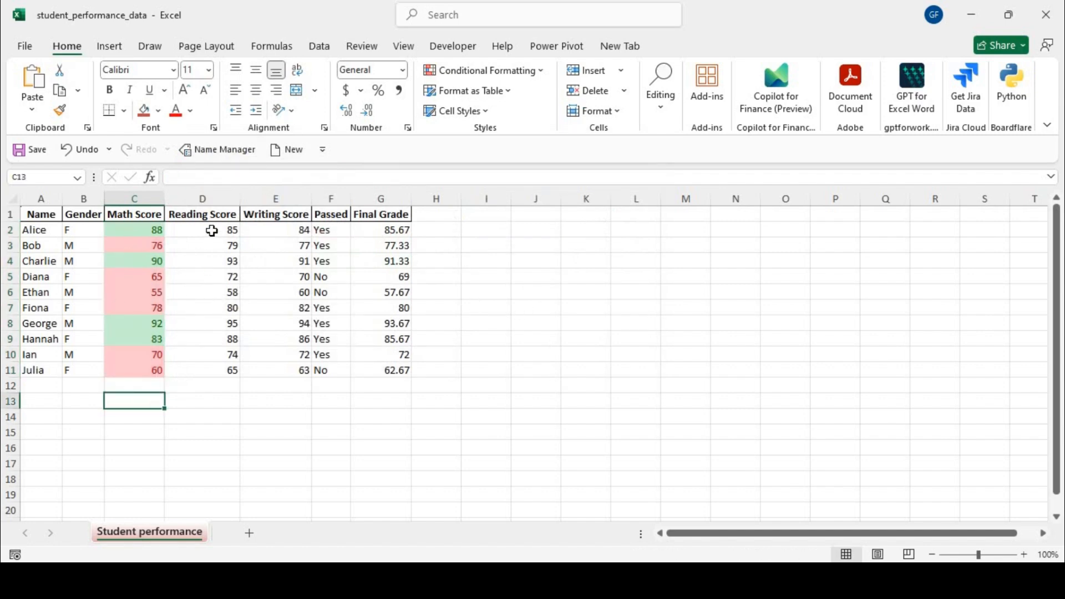
# Step: Apply the Green - Yellow - Red Color Scale to the Reading Score values in D2:D11
pyautogui.moveTo(211, 231); pyautogui.dragTo(220, 370)
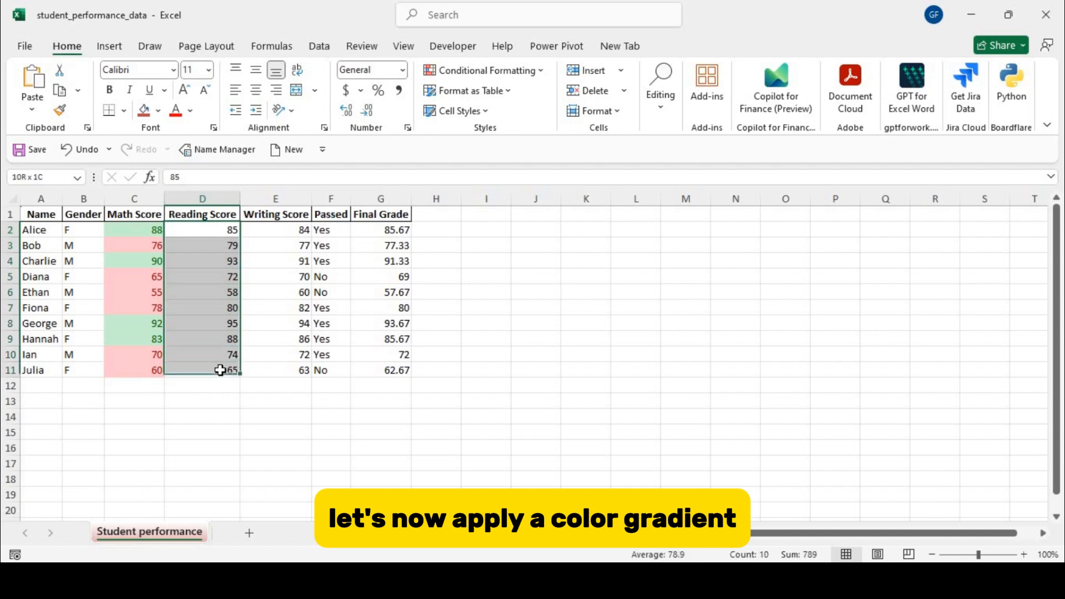
pyautogui.click(541, 71)
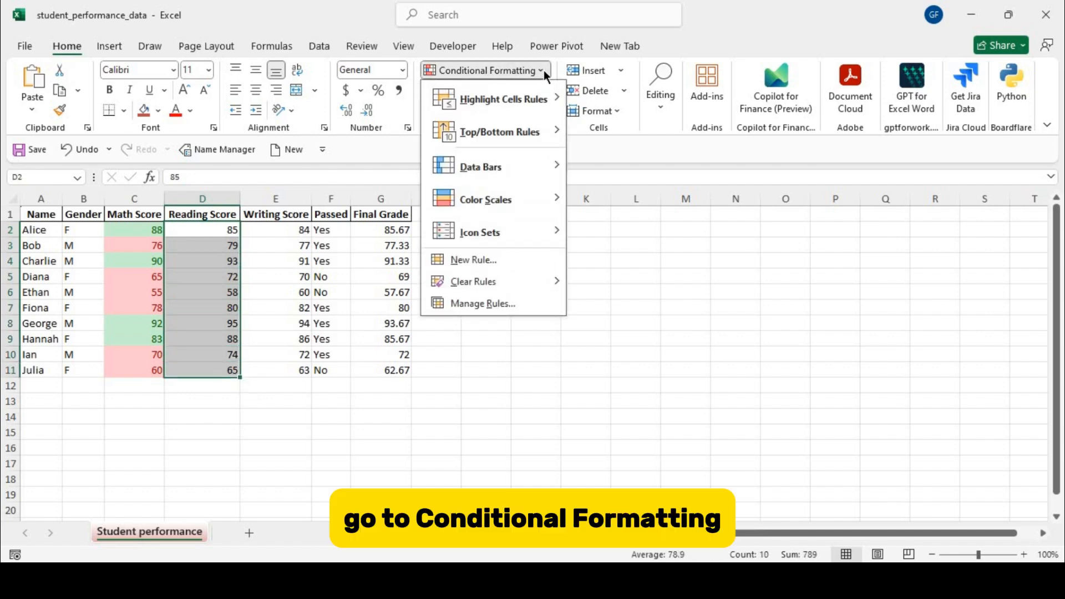
pyautogui.moveTo(552, 198)
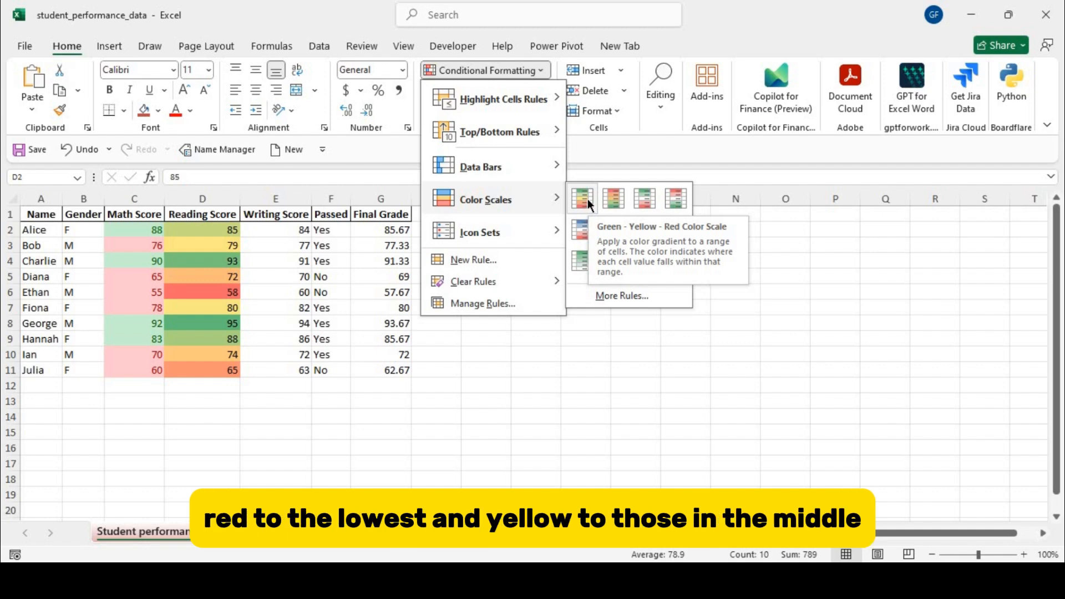
pyautogui.click(590, 205)
pyautogui.click(268, 277)
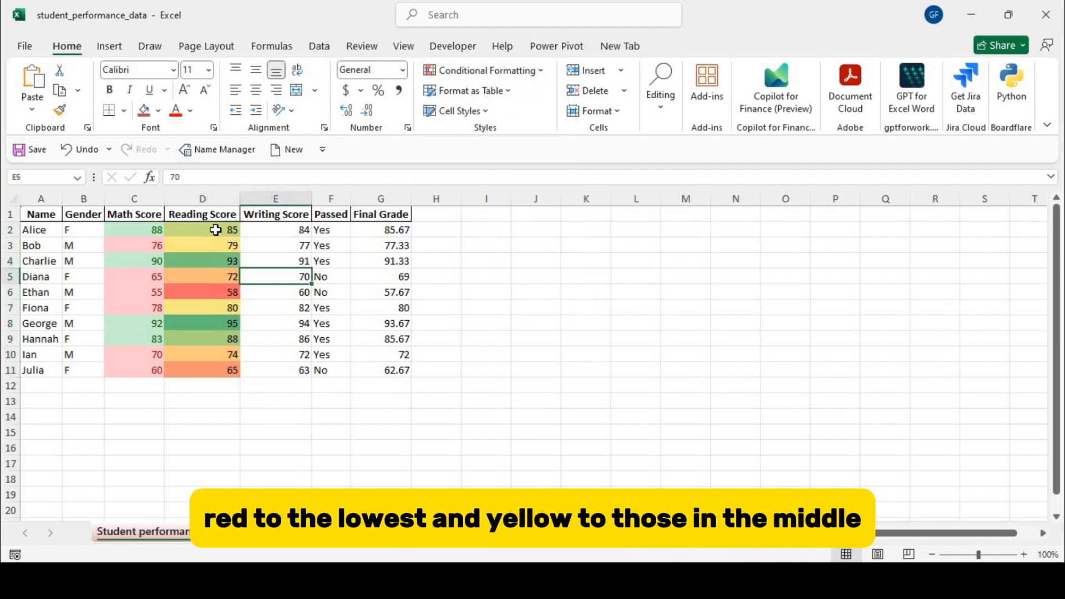
pyautogui.click(214, 229)
pyautogui.click(211, 246)
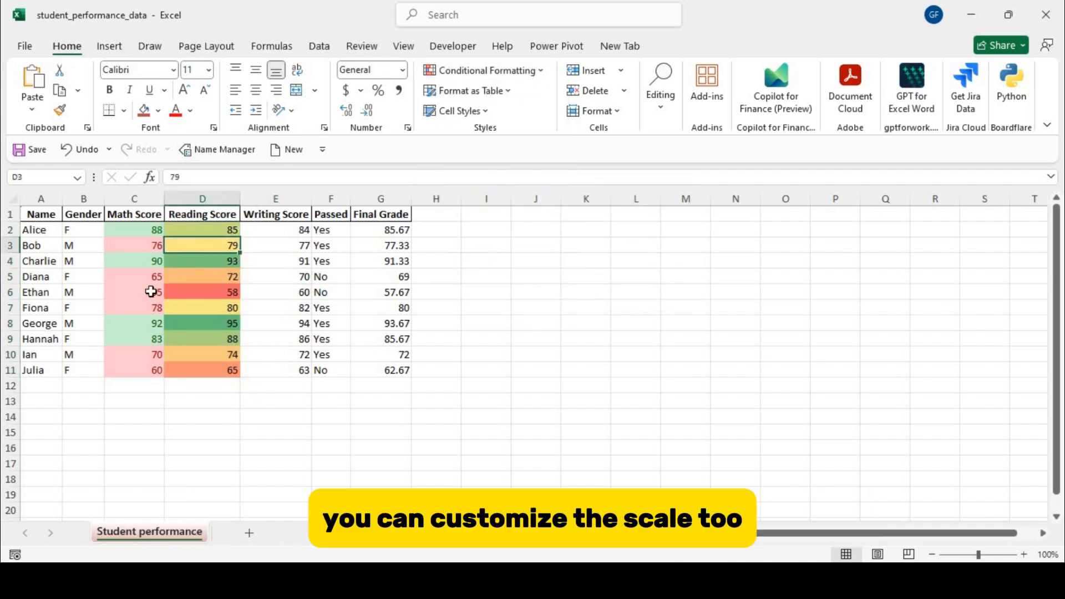
pyautogui.click(218, 266)
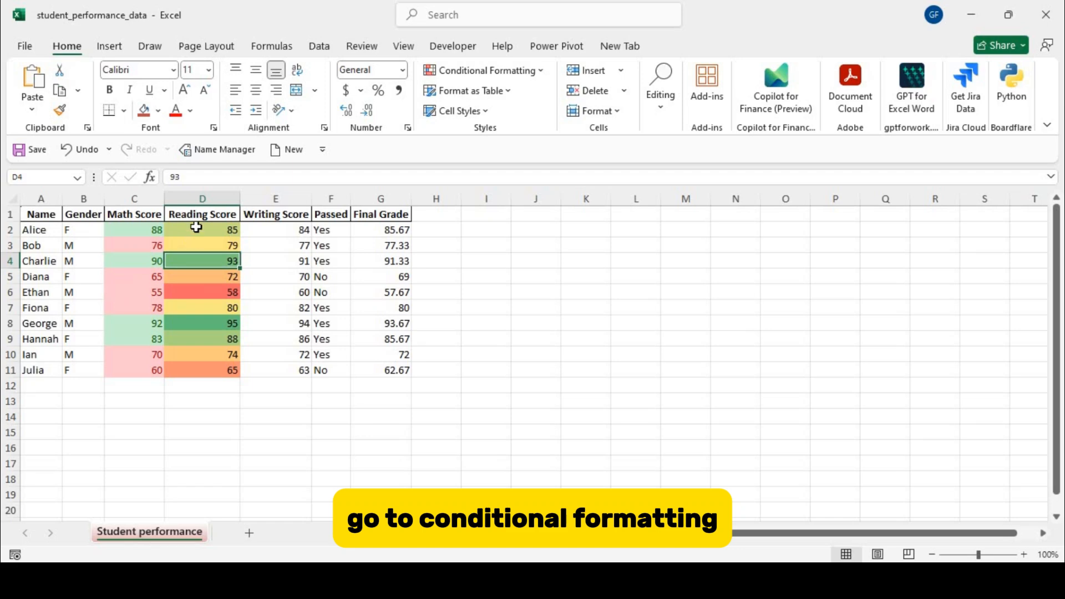
# Step: Preview other color scales on the Reading Score values D2:D11 and reapply the Green - Yellow - Red one
pyautogui.moveTo(200, 229); pyautogui.dragTo(202, 367)
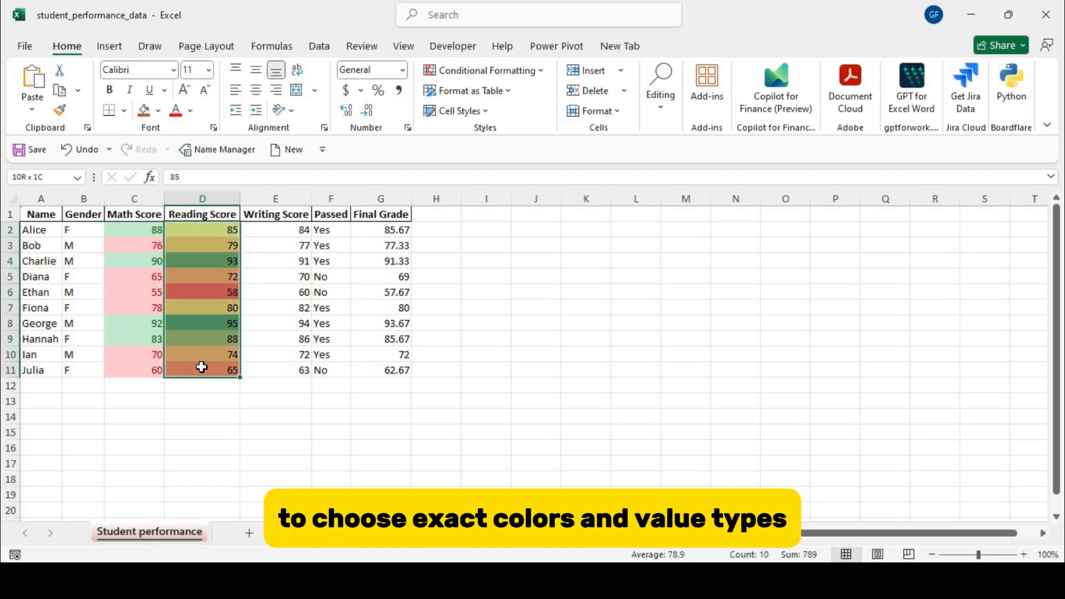
pyautogui.click(541, 72)
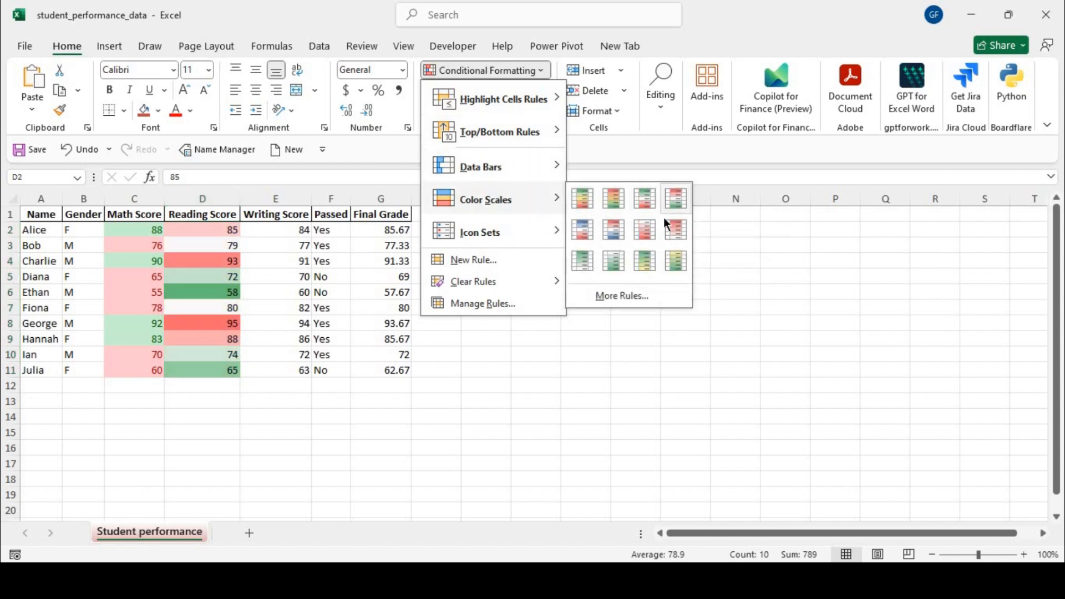
pyautogui.click(584, 201)
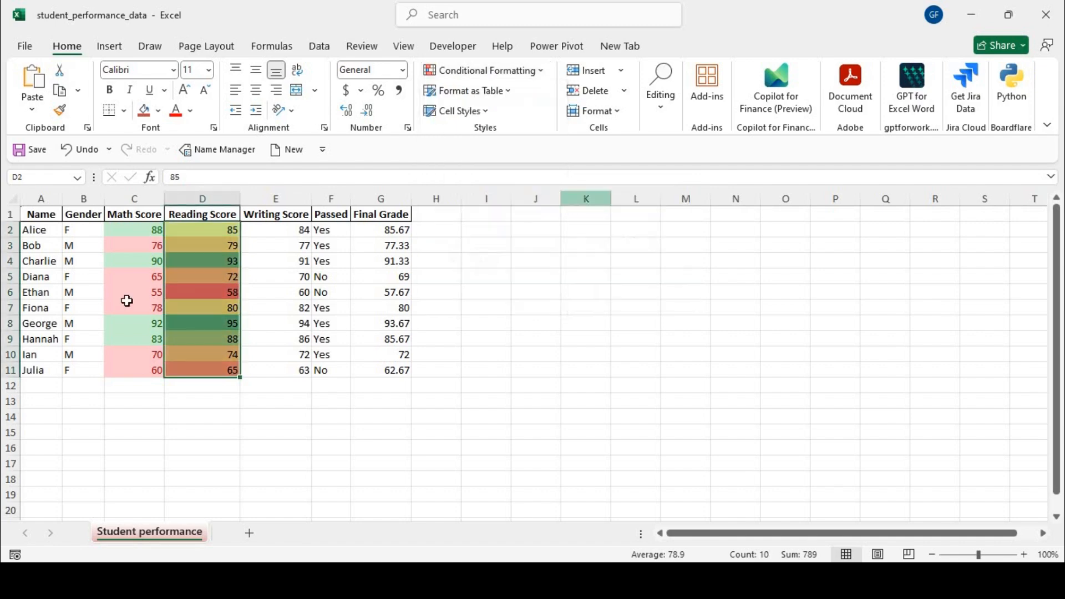
pyautogui.click(259, 286)
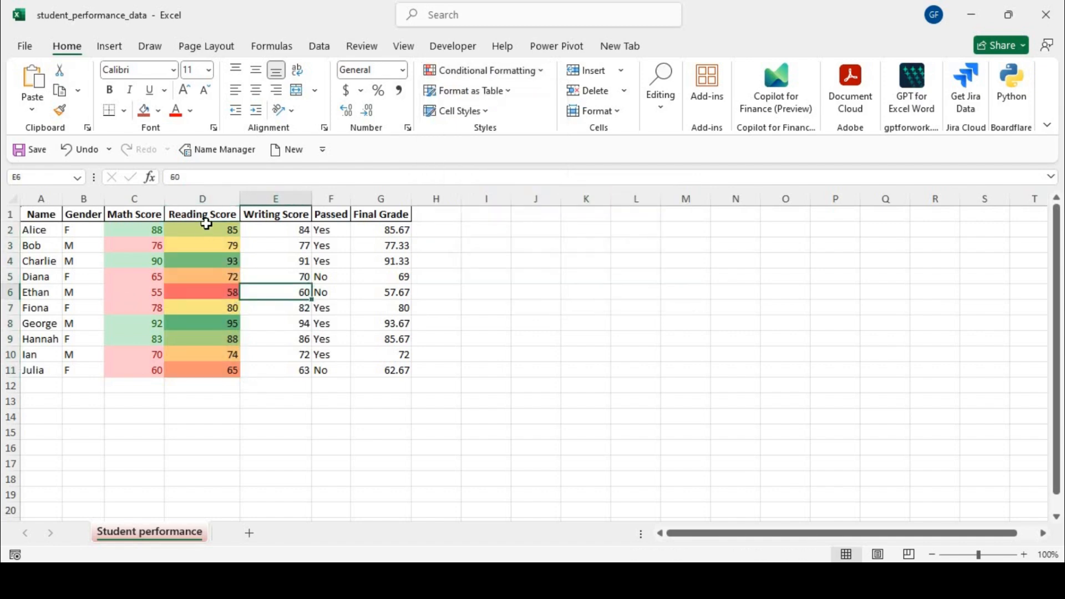
pyautogui.moveTo(205, 232); pyautogui.dragTo(209, 370)
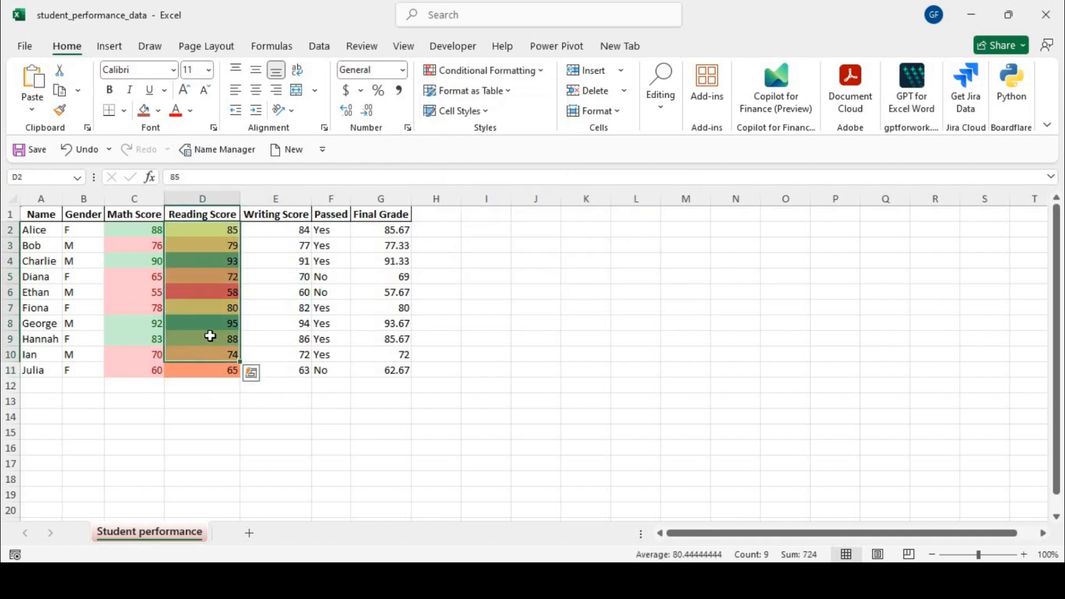
pyautogui.click(209, 337)
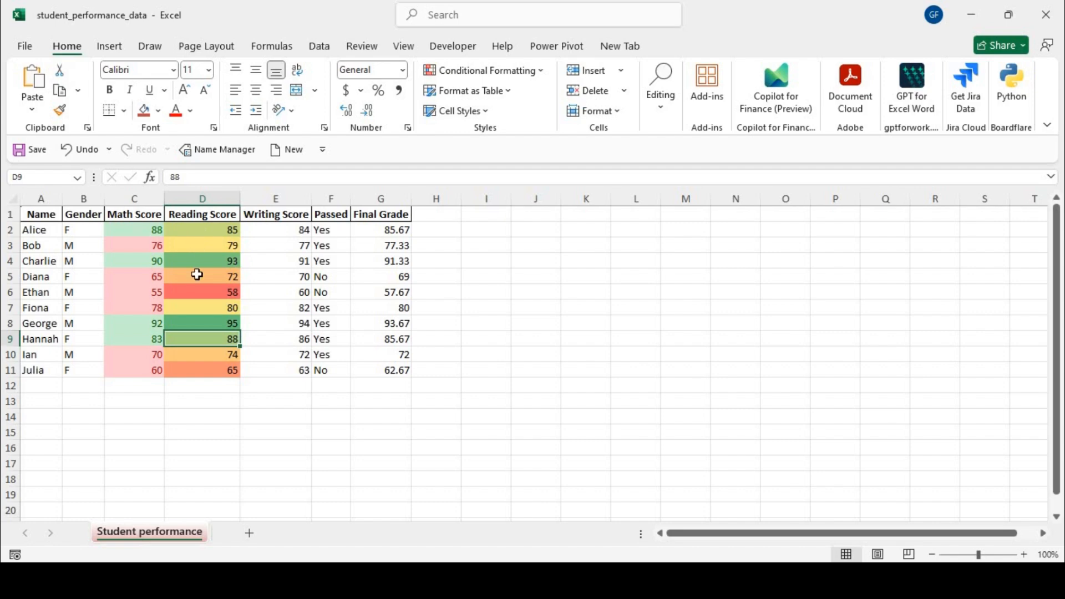
# Step: Edit the graded color scale rule on Reading Score values D2:D11, setting its minimum color to standard Red
pyautogui.moveTo(202, 229); pyautogui.dragTo(197, 374)
pyautogui.click(542, 72)
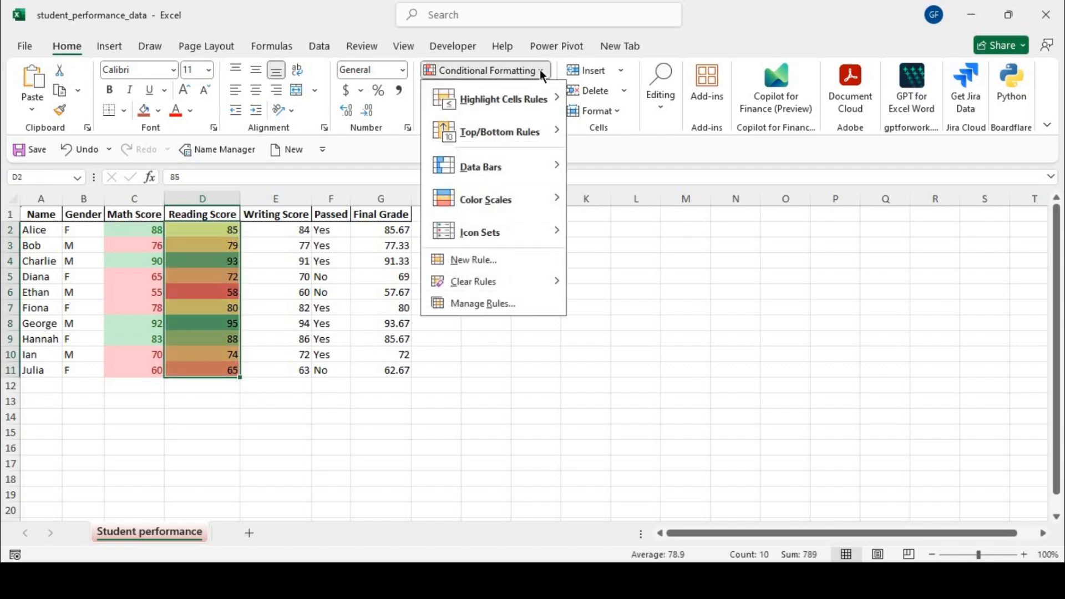
pyautogui.click(486, 304)
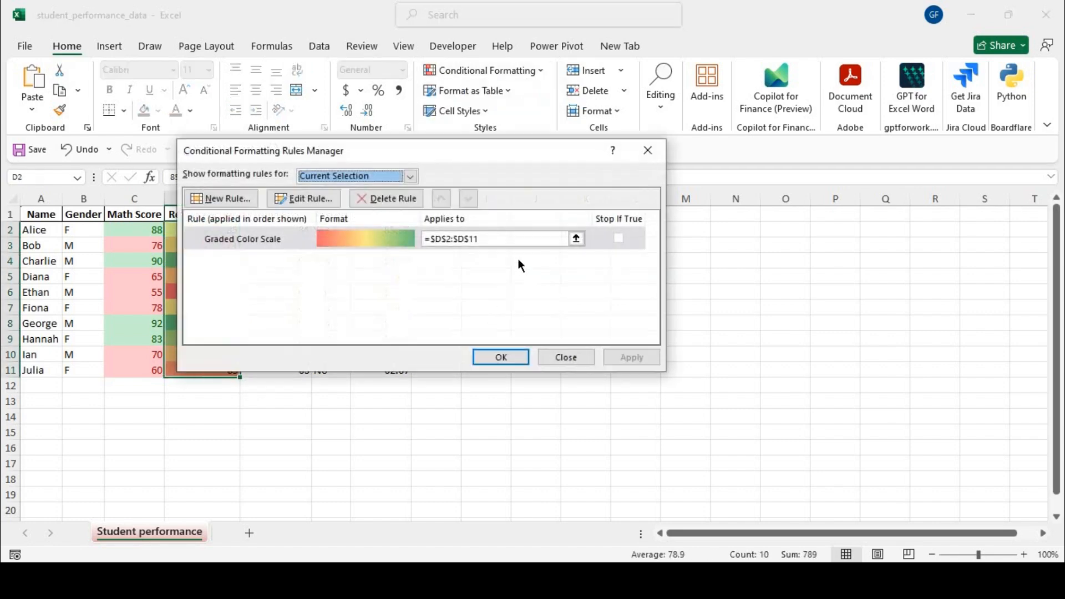
pyautogui.click(370, 247)
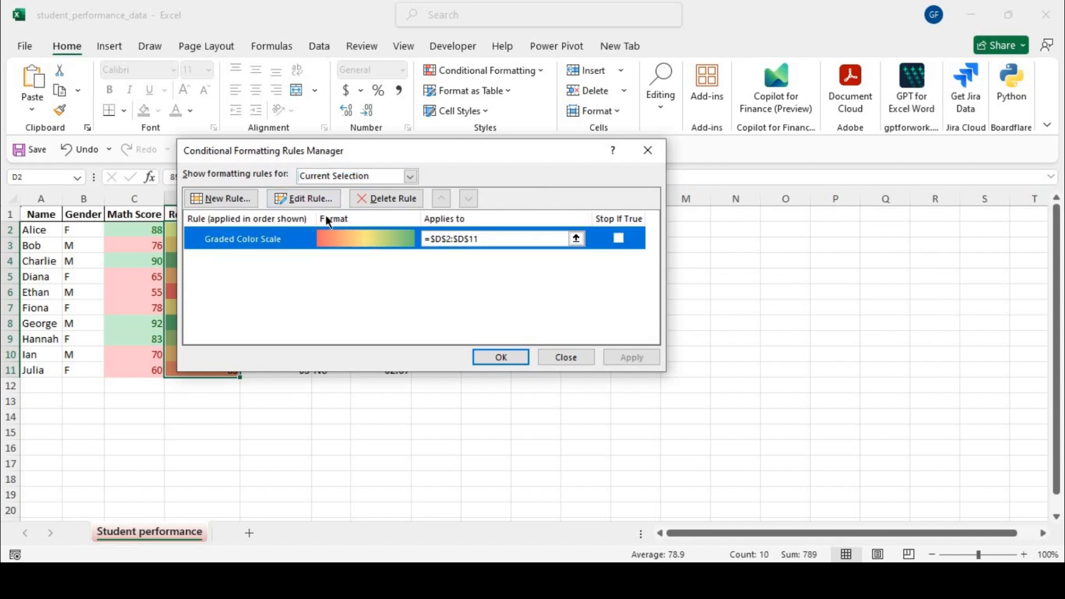
pyautogui.click(318, 201)
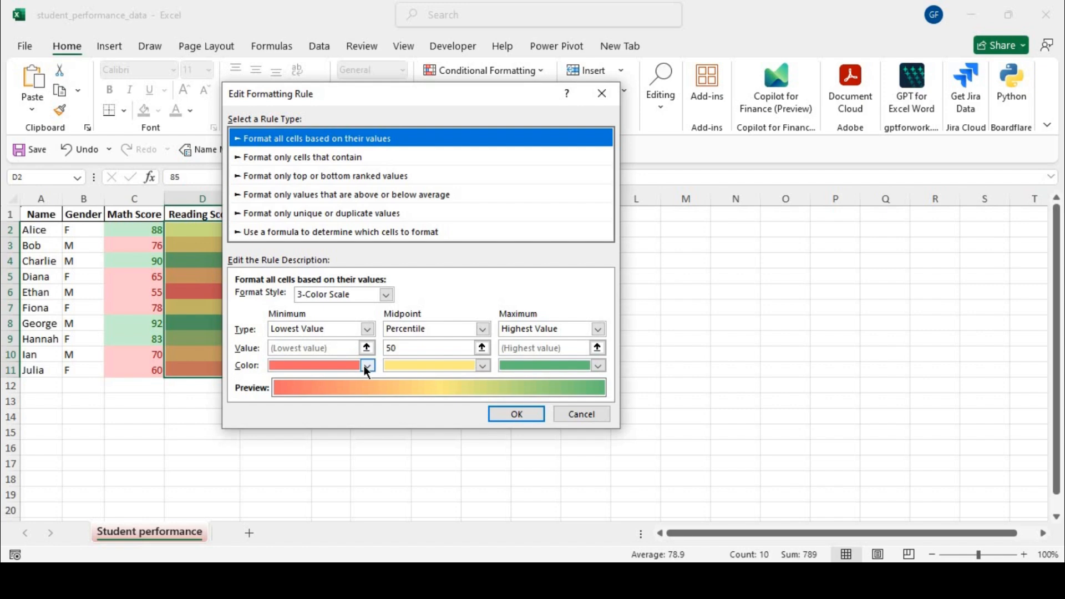
pyautogui.click(367, 366)
pyautogui.click(302, 316)
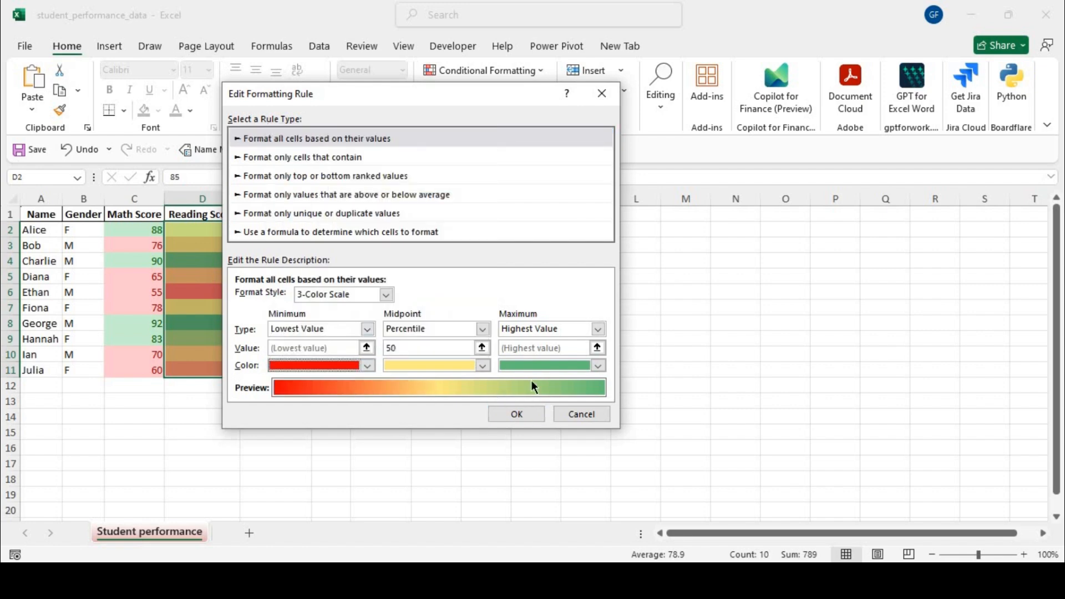
# Step: Set the color scale's maximum color to standard Green and apply the edited rule to the Reading Score values
pyautogui.click(599, 366)
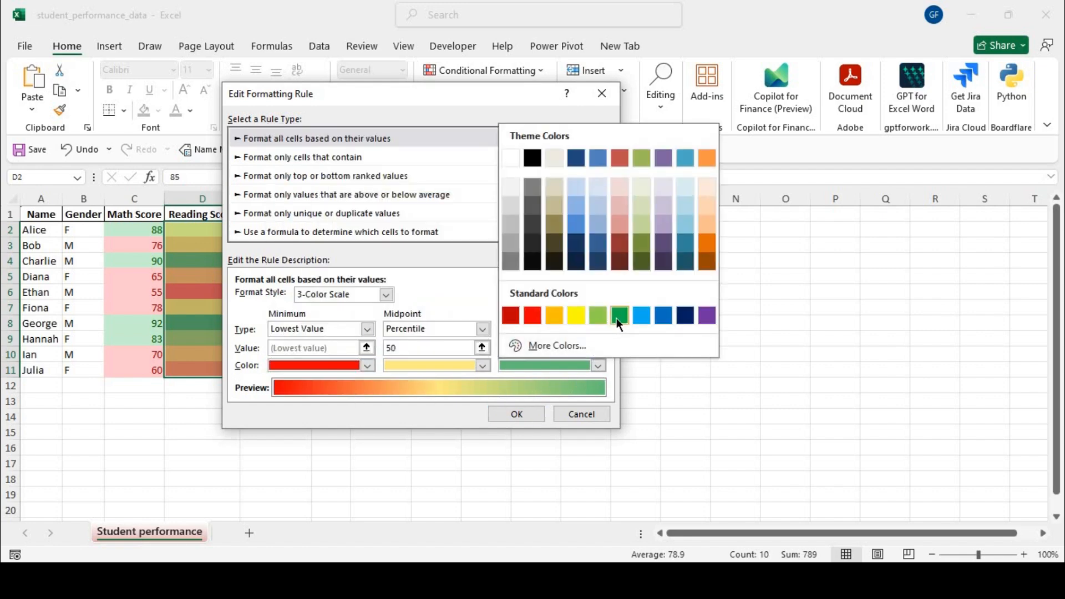
pyautogui.click(619, 321)
pyautogui.click(537, 416)
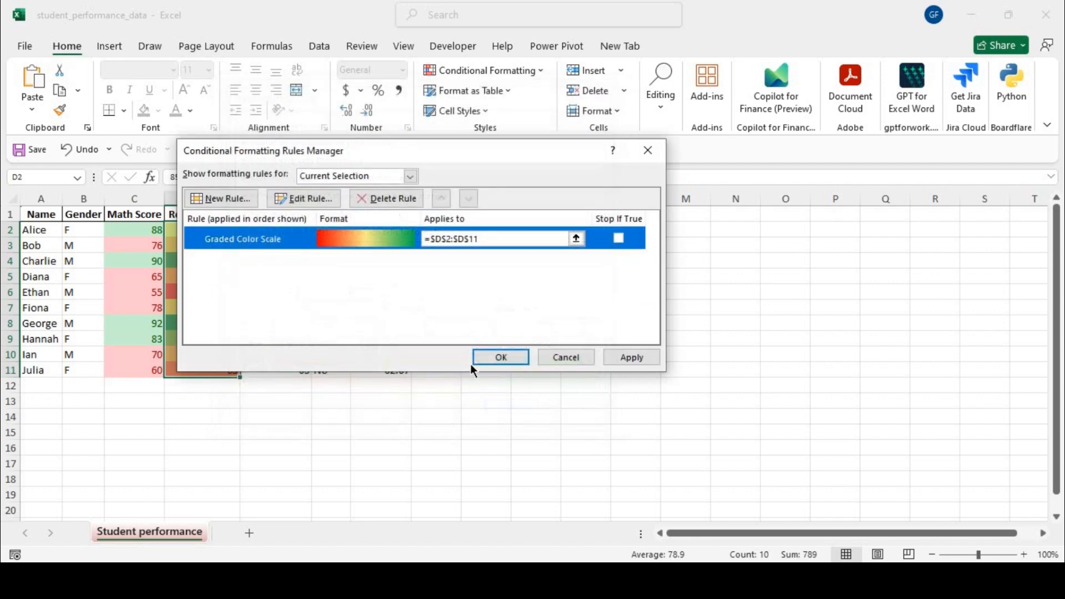
pyautogui.click(474, 363)
pyautogui.click(262, 420)
pyautogui.click(550, 387)
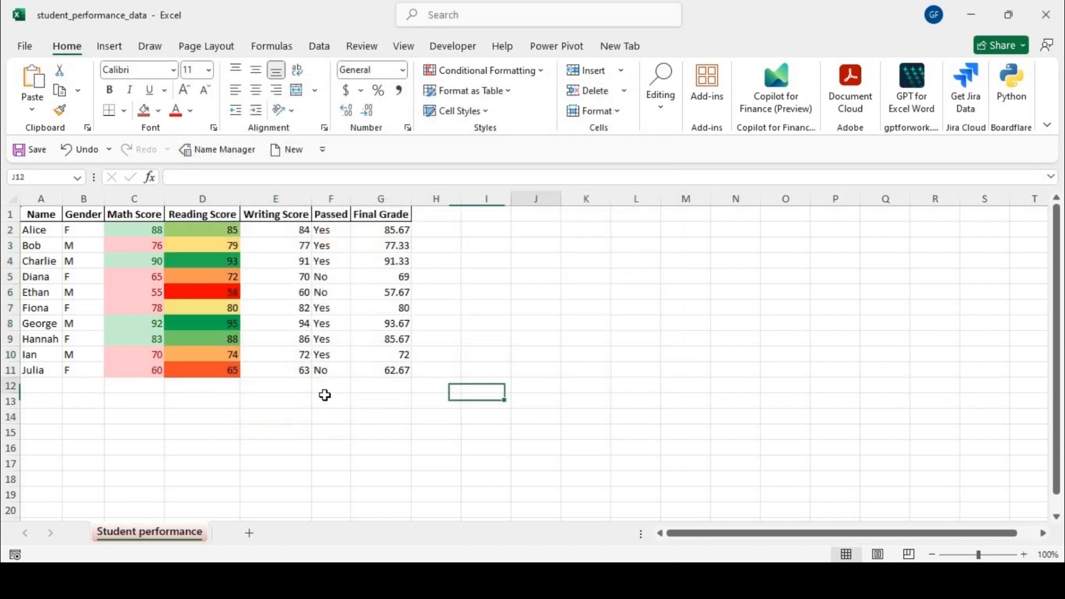
pyautogui.moveTo(206, 225); pyautogui.dragTo(205, 369)
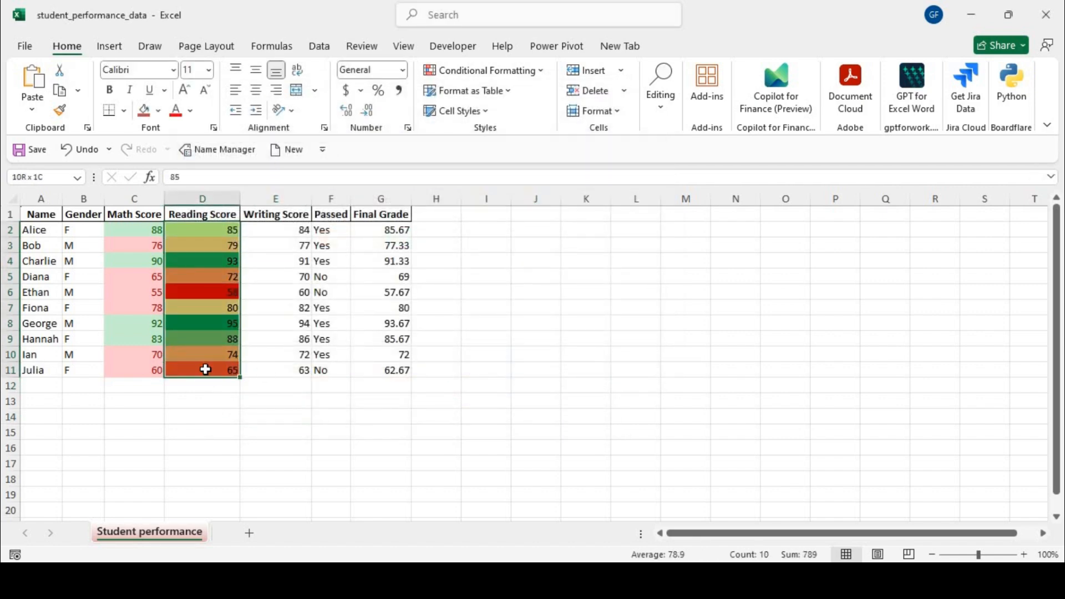
pyautogui.click(496, 337)
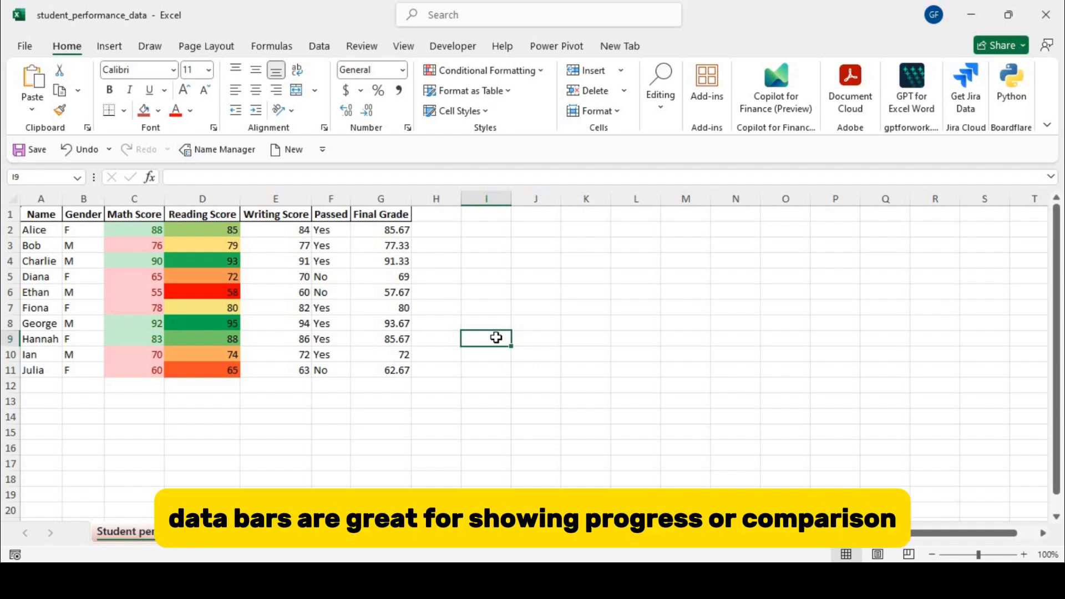
# Step: Apply blue Gradient Fill data bars to the Writing Score values in E2:E11
pyautogui.moveTo(286, 232); pyautogui.dragTo(294, 375)
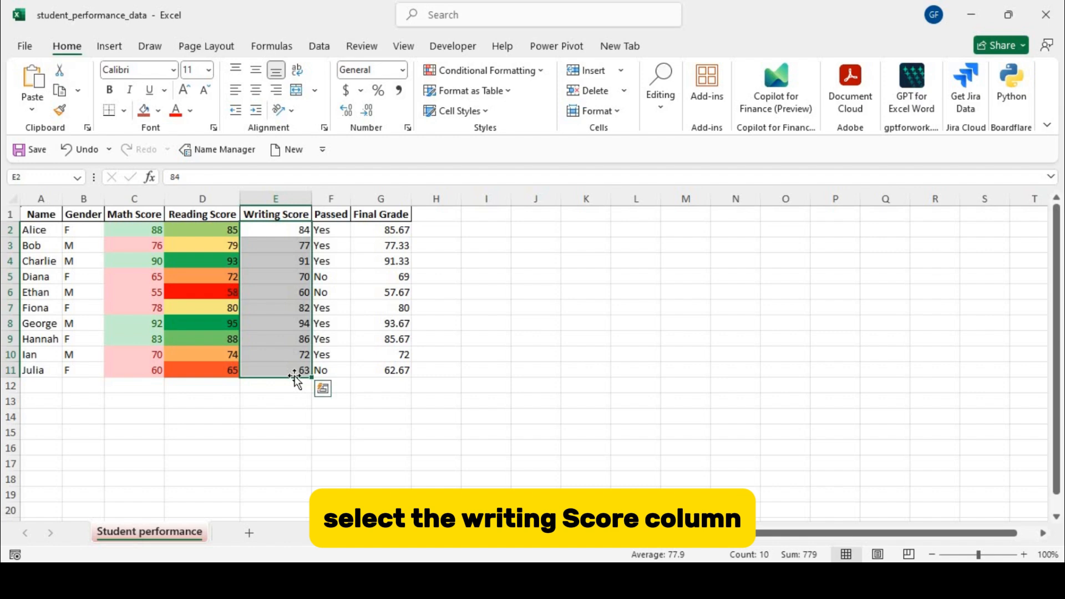
pyautogui.click(541, 71)
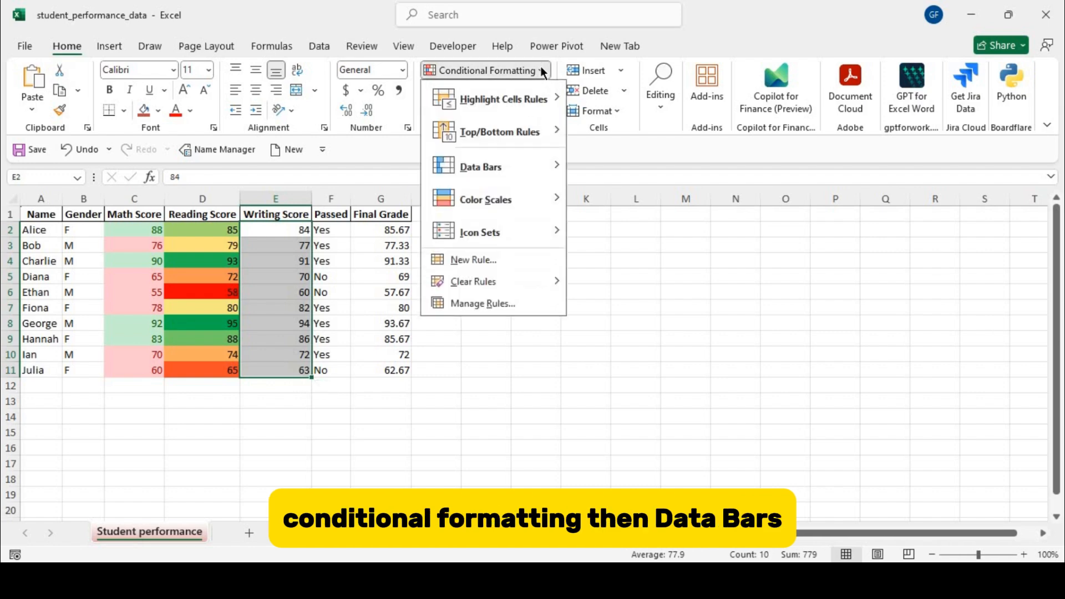
pyautogui.moveTo(502, 167)
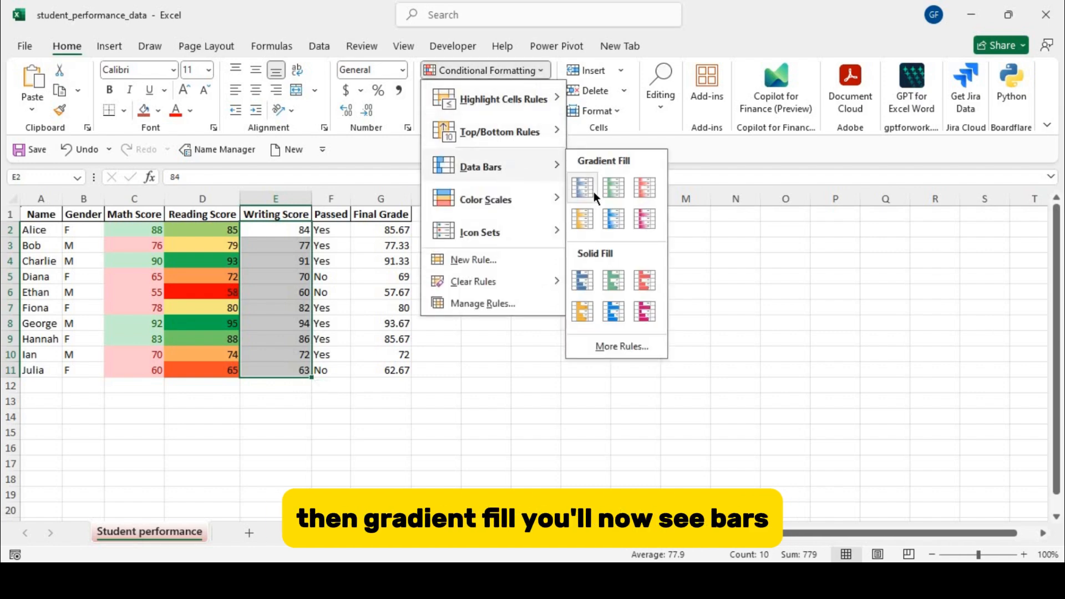
pyautogui.click(583, 188)
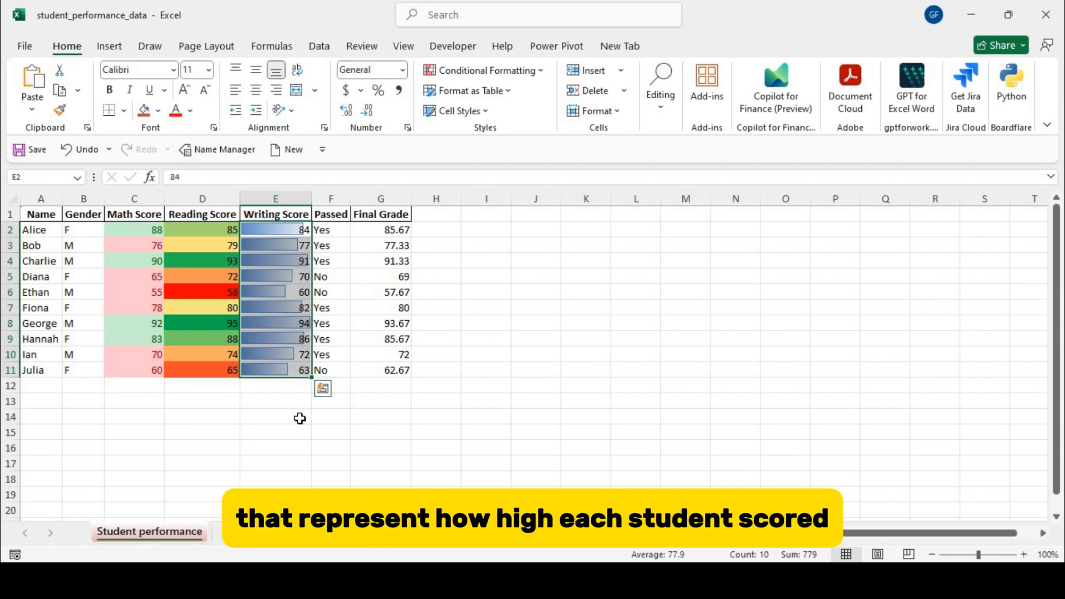
pyautogui.click(300, 418)
# Step: Format the Writing Score values in E2:E11 with blue Solid Fill data bars
pyautogui.moveTo(275, 228); pyautogui.dragTo(275, 368)
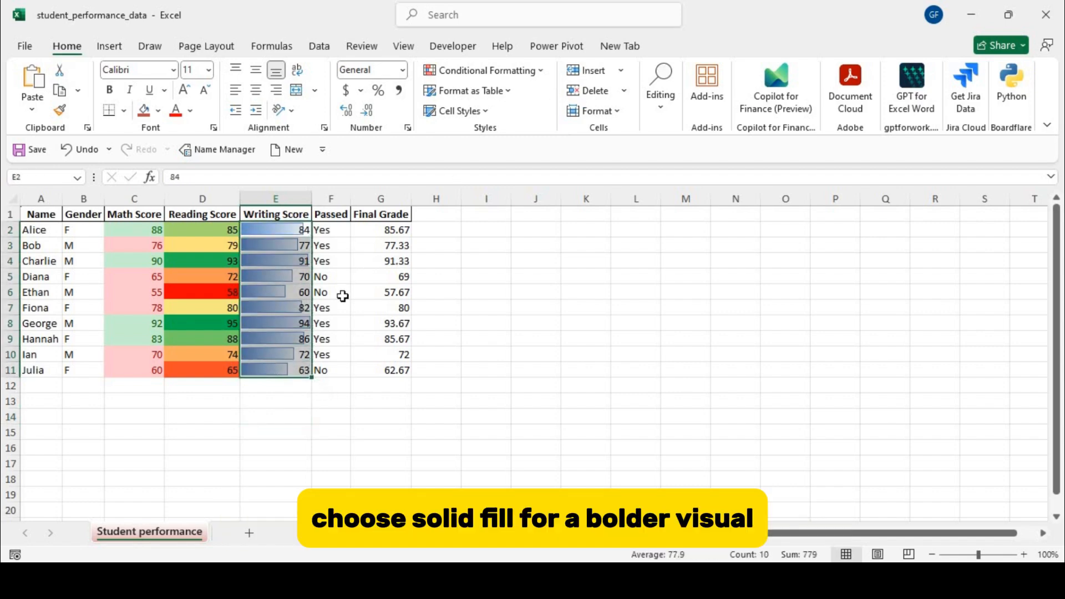
pyautogui.click(539, 72)
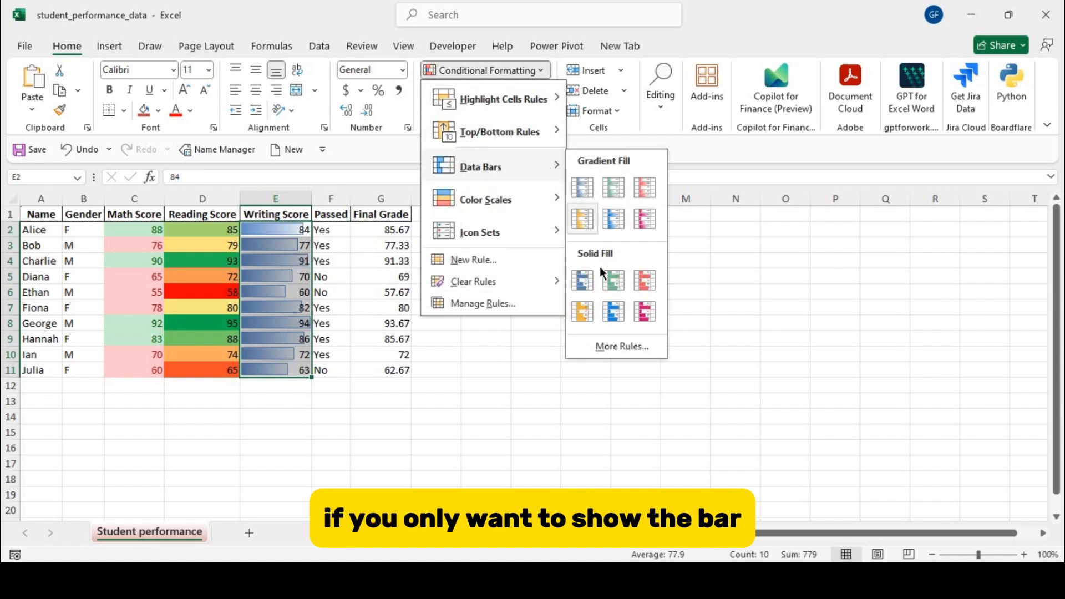
pyautogui.click(582, 280)
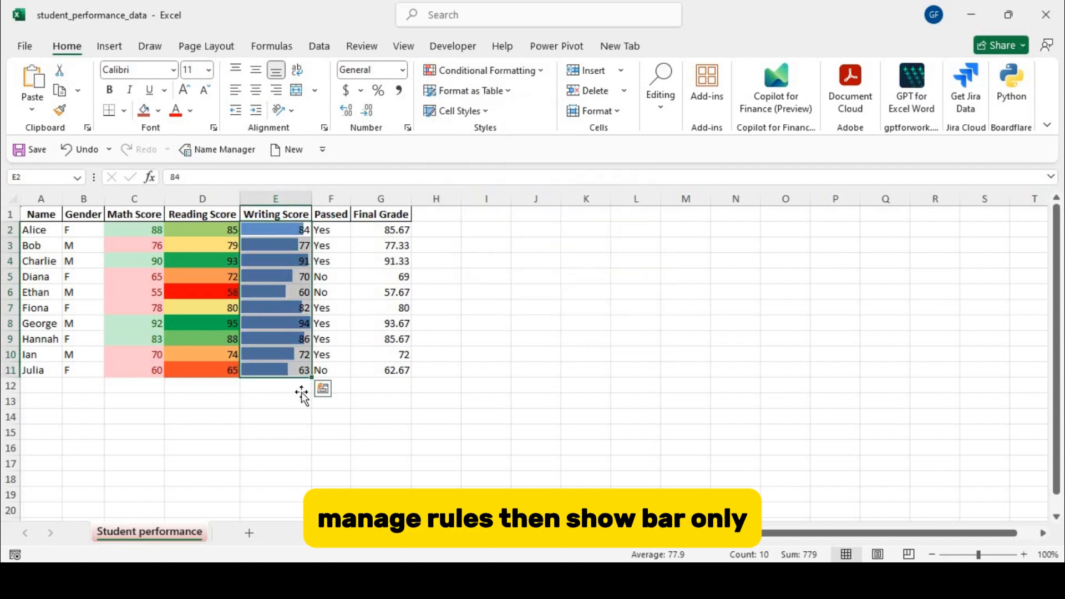
pyautogui.moveTo(294, 233); pyautogui.dragTo(280, 364)
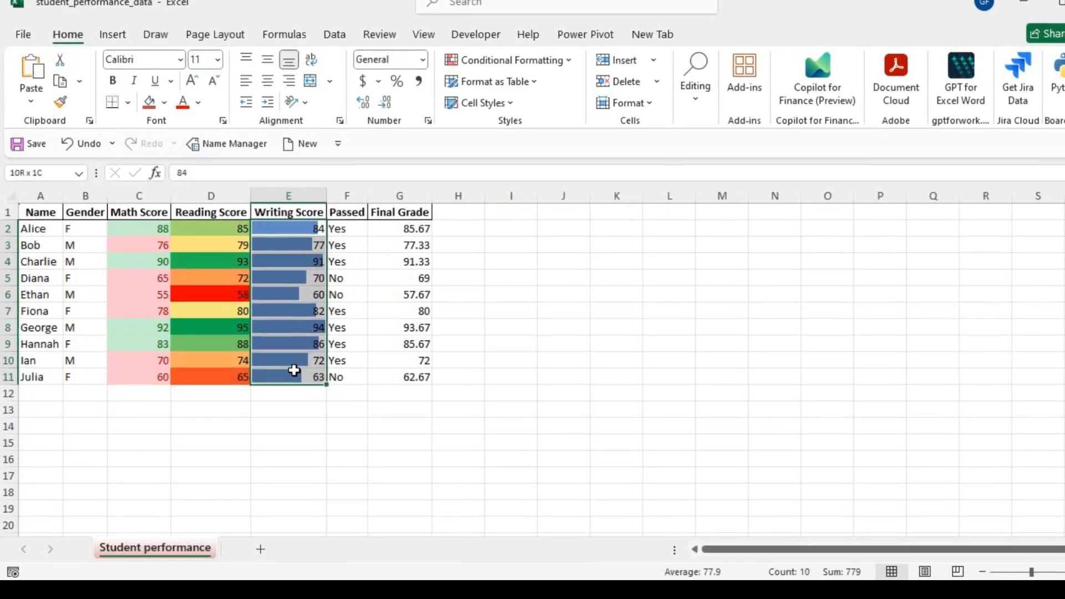
pyautogui.click(293, 394)
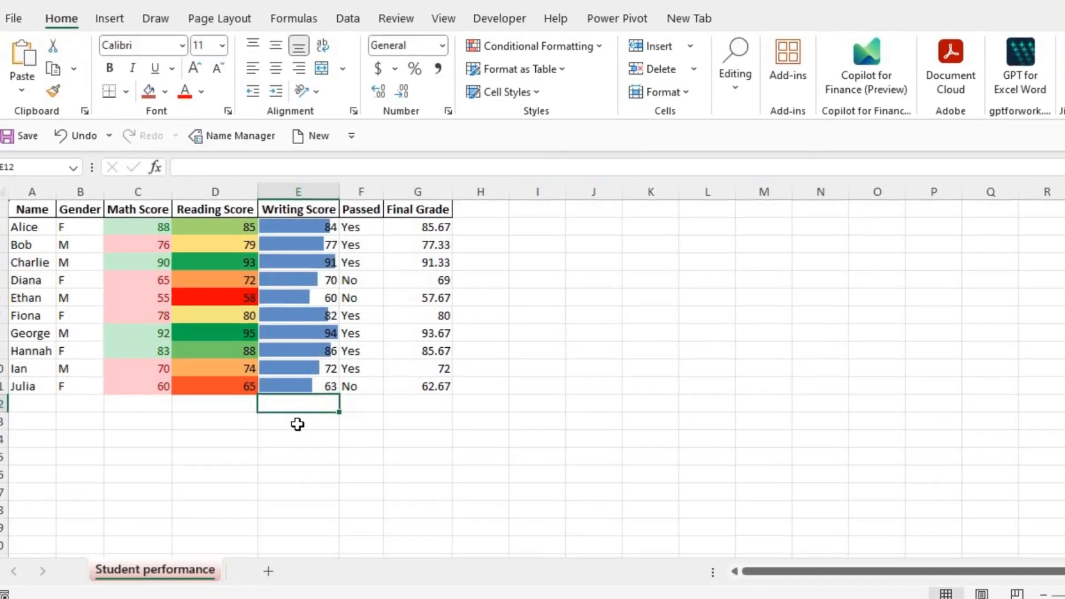
# Step: Edit the data bar rule on the Writing Score values in E2:E11 to show bars only, and apply it
pyautogui.moveTo(295, 225); pyautogui.dragTo(295, 395)
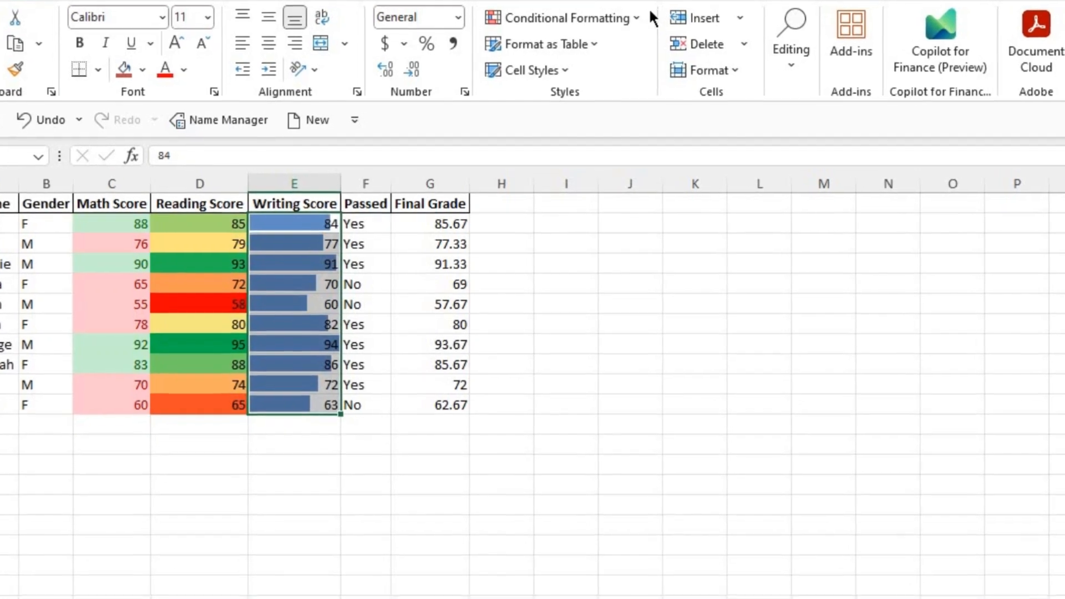
pyautogui.click(637, 17)
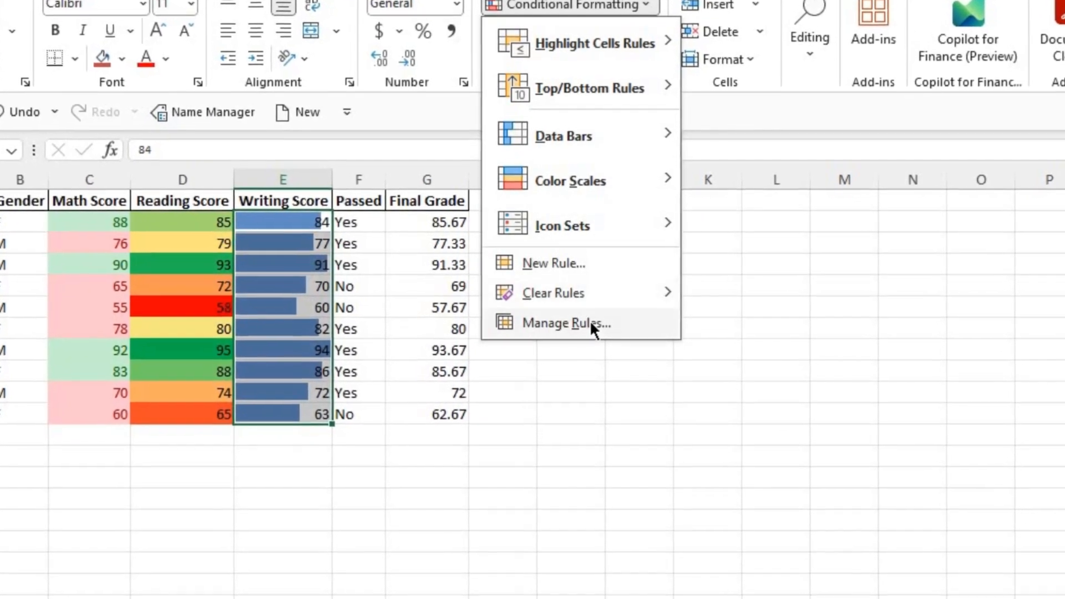
pyautogui.click(590, 321)
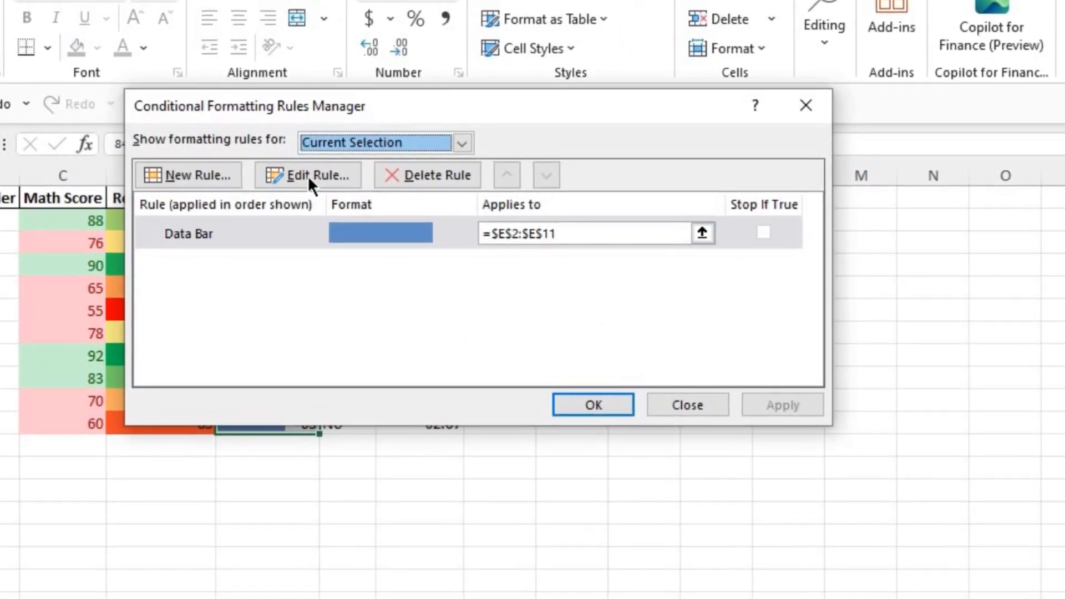
pyautogui.click(305, 173)
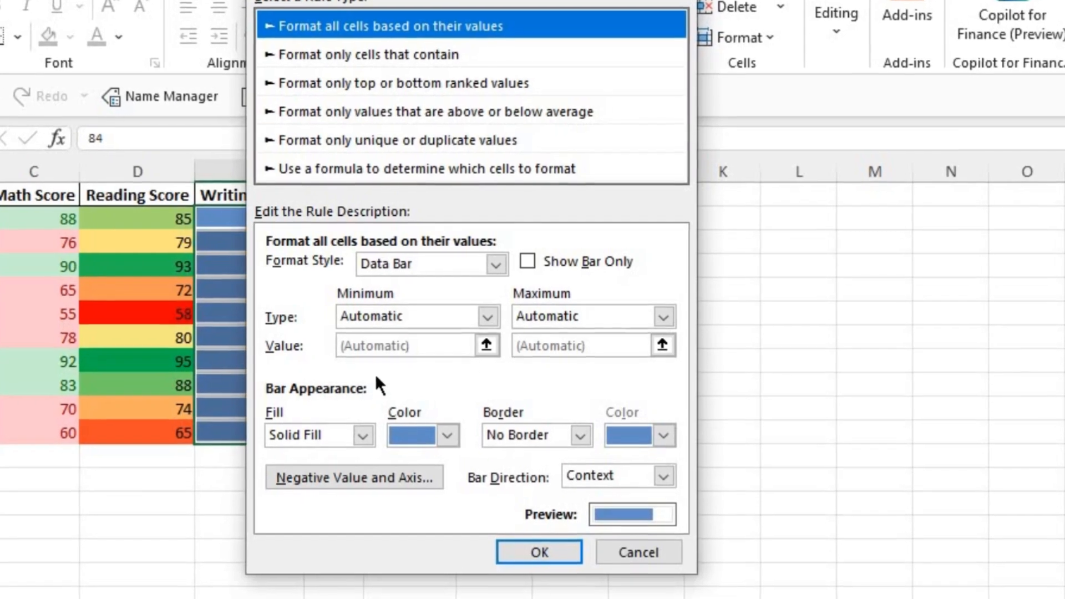
pyautogui.click(526, 261)
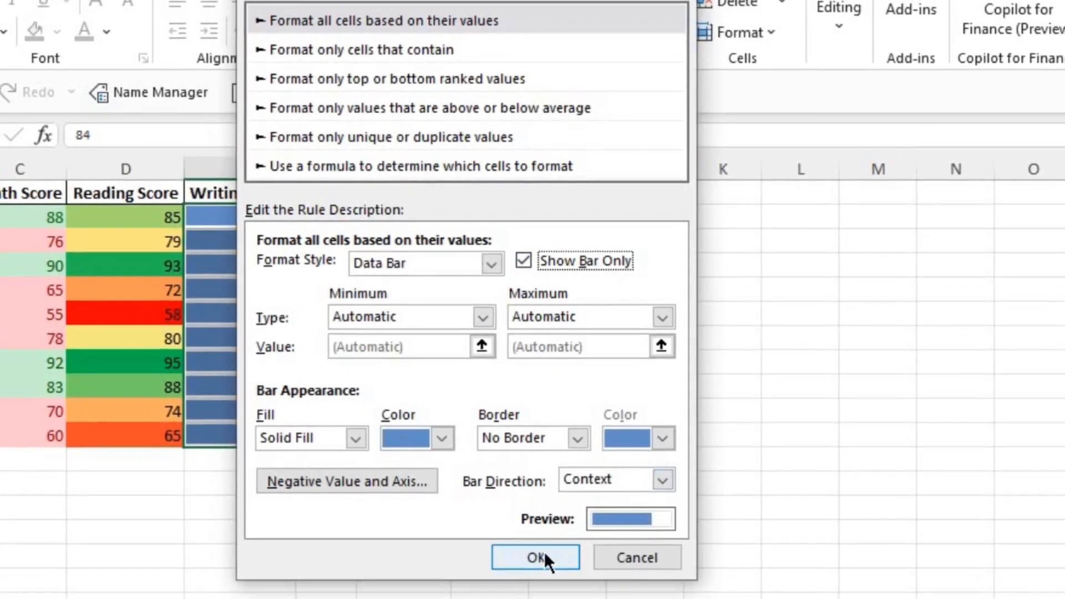
pyautogui.click(545, 551)
pyautogui.press('Return')
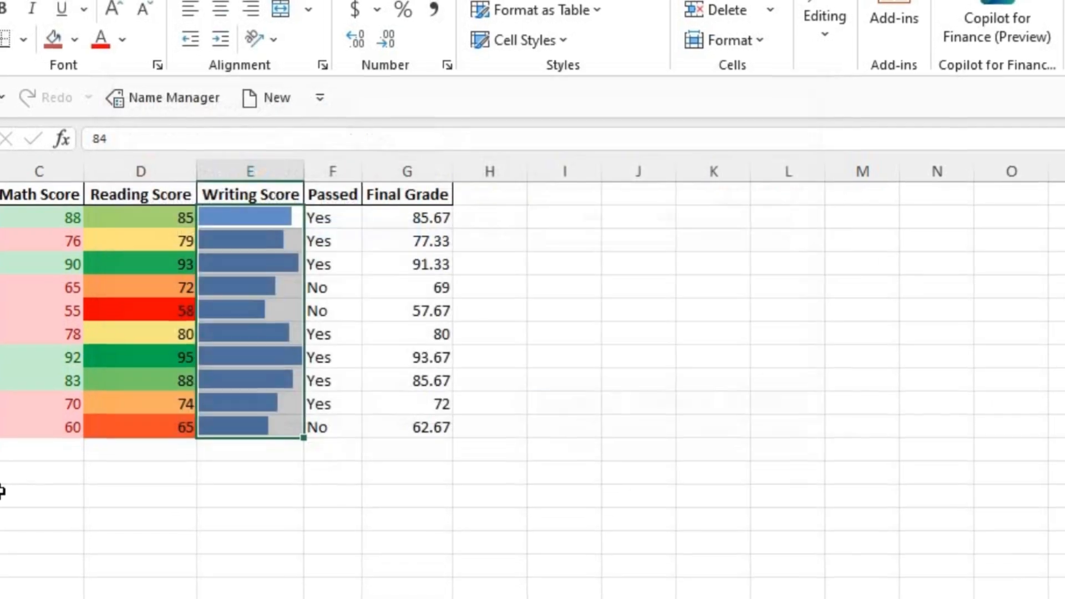
pyautogui.click(638, 403)
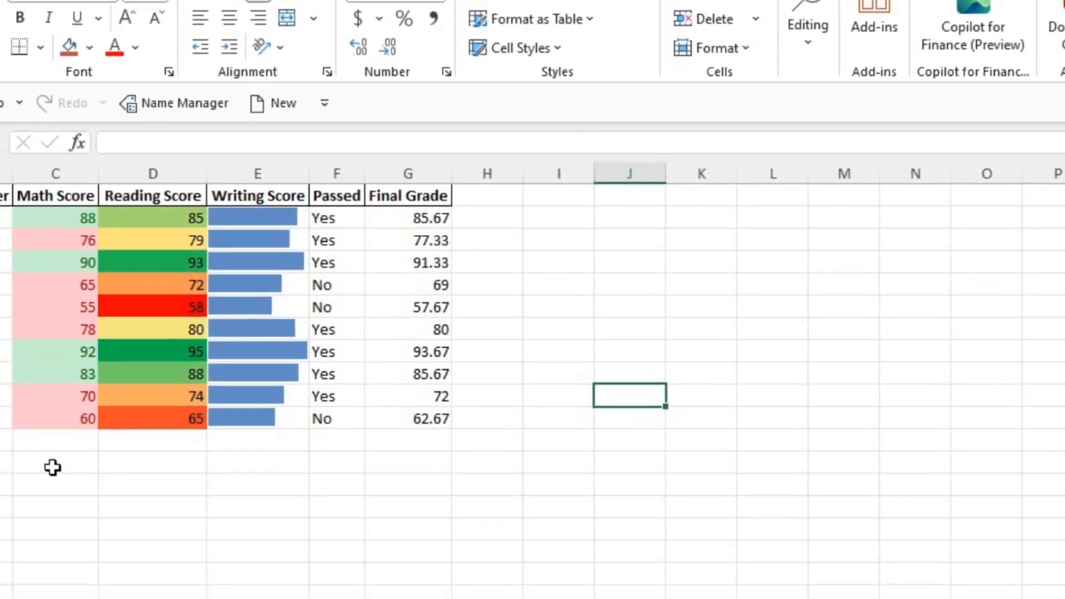
# Step: Inspect the underlying Writing Score values cell by cell from E2 down to E11
pyautogui.click(259, 218)
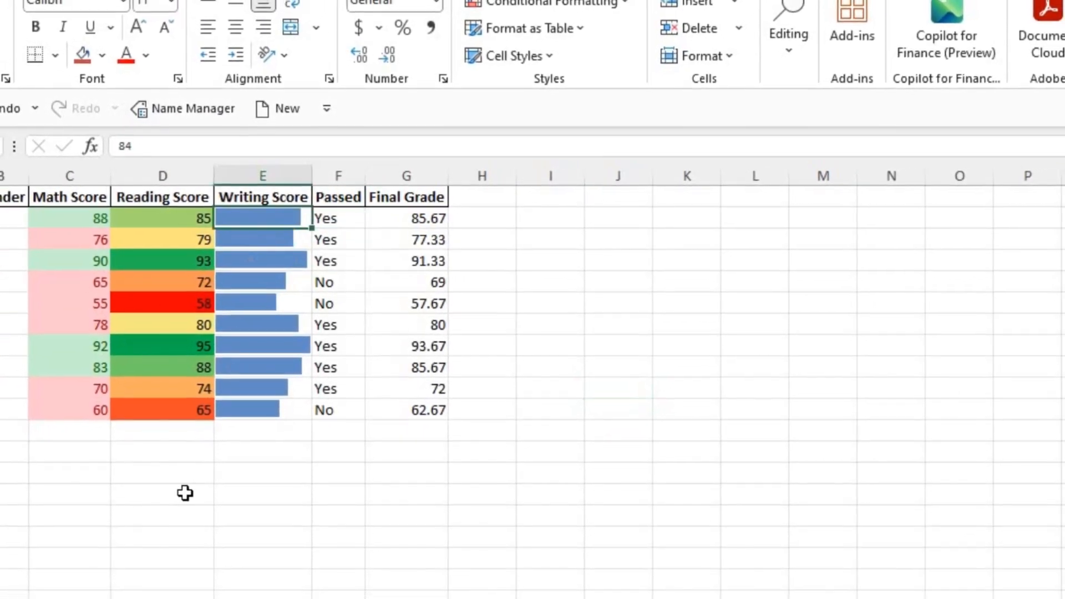
pyautogui.click(260, 240)
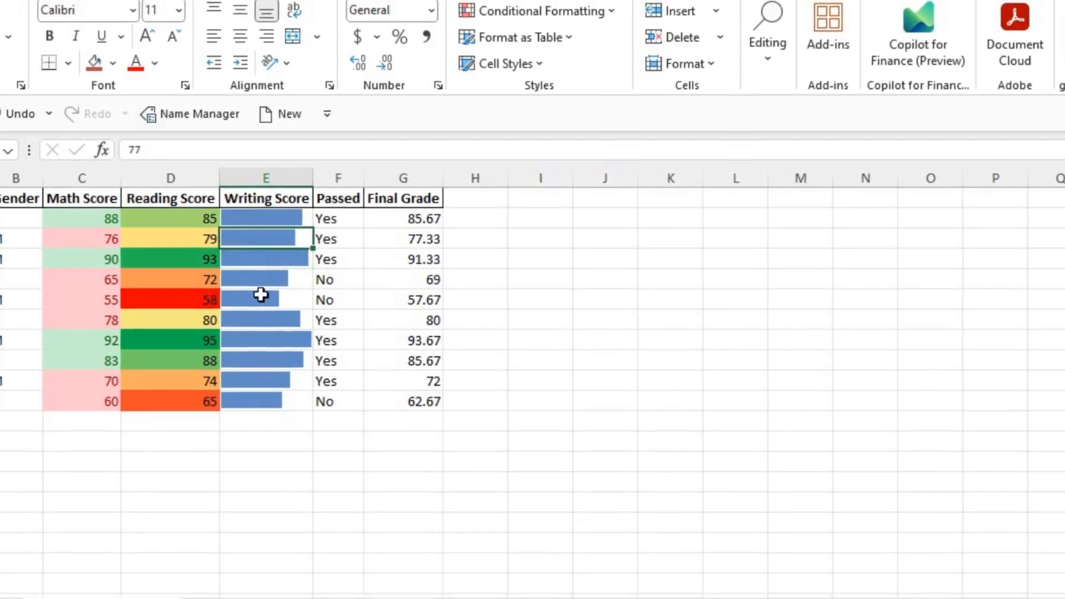
pyautogui.press('Down')
pyautogui.press('Down')
pyautogui.press('Down')
pyautogui.press('Down')
pyautogui.press('Down')
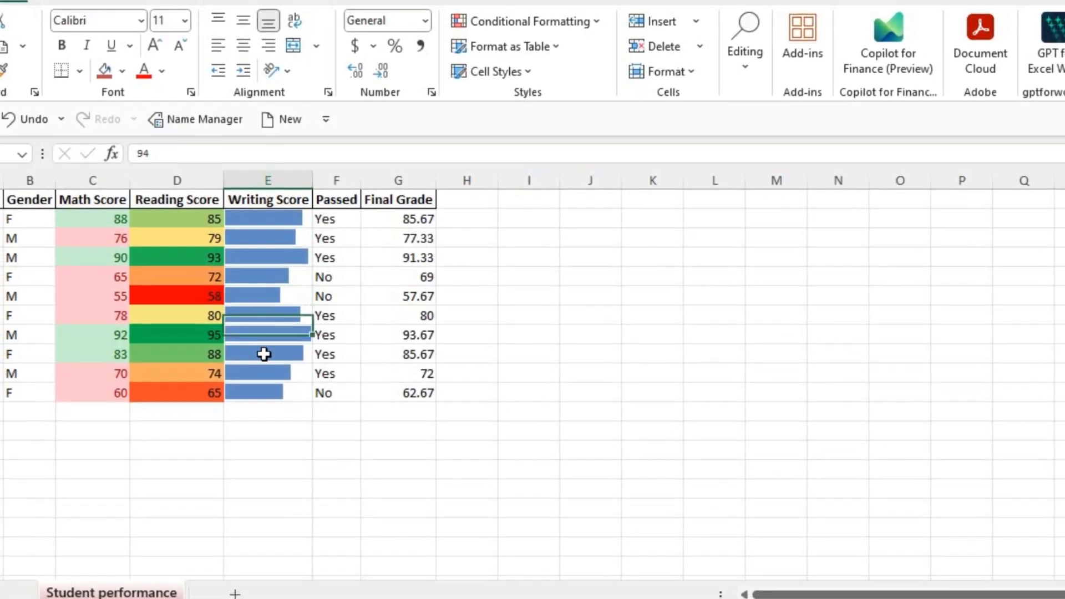
pyautogui.press('Down')
pyautogui.press('Down')
pyautogui.press('Down')
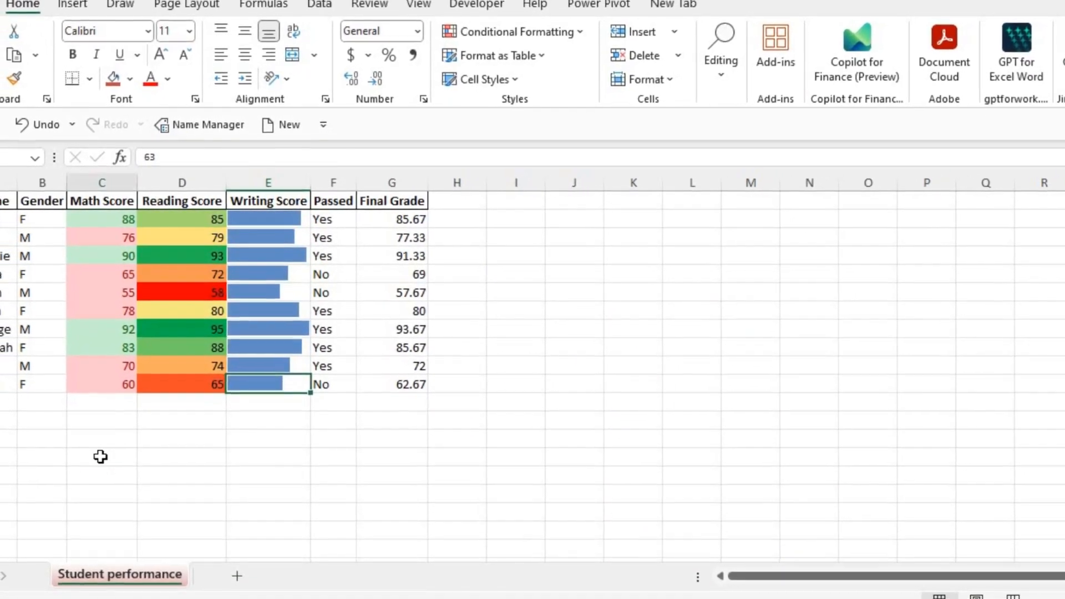
# Step: Edit the data bar rule on E2:E11 to turn off Show Bar Only, and apply it to the Writing Score values
pyautogui.click(101, 457)
pyautogui.moveTo(264, 219); pyautogui.dragTo(263, 237)
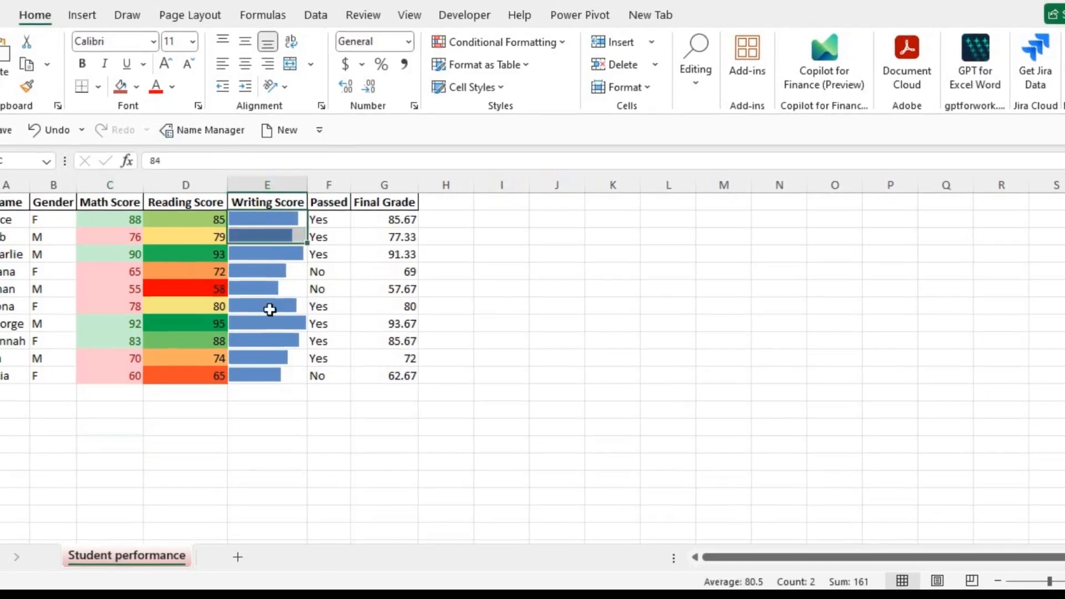
pyautogui.moveTo(270, 310); pyautogui.dragTo(271, 373)
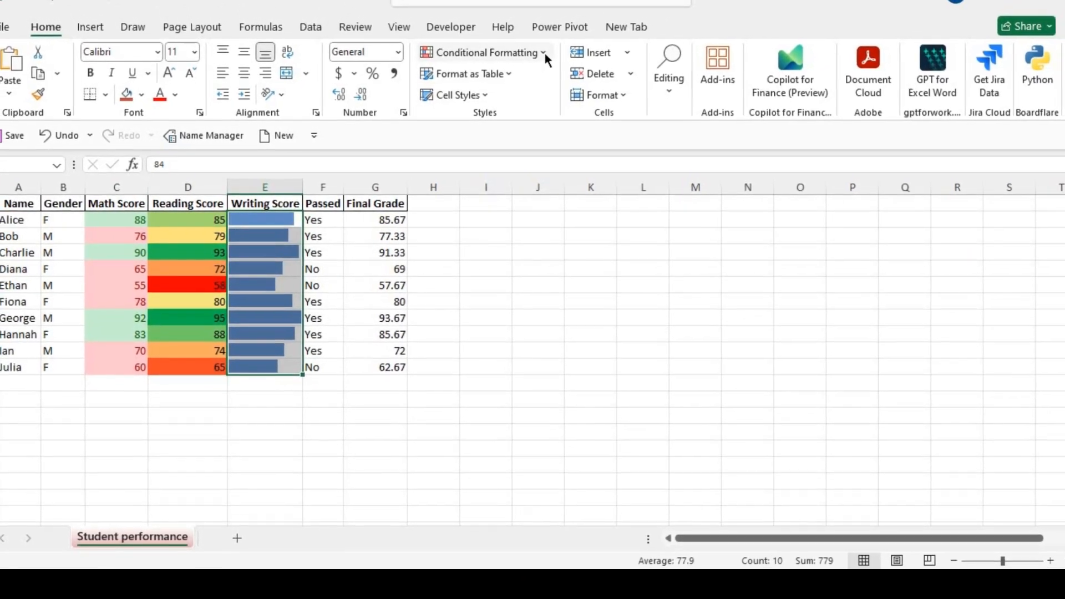
pyautogui.click(543, 55)
pyautogui.click(492, 297)
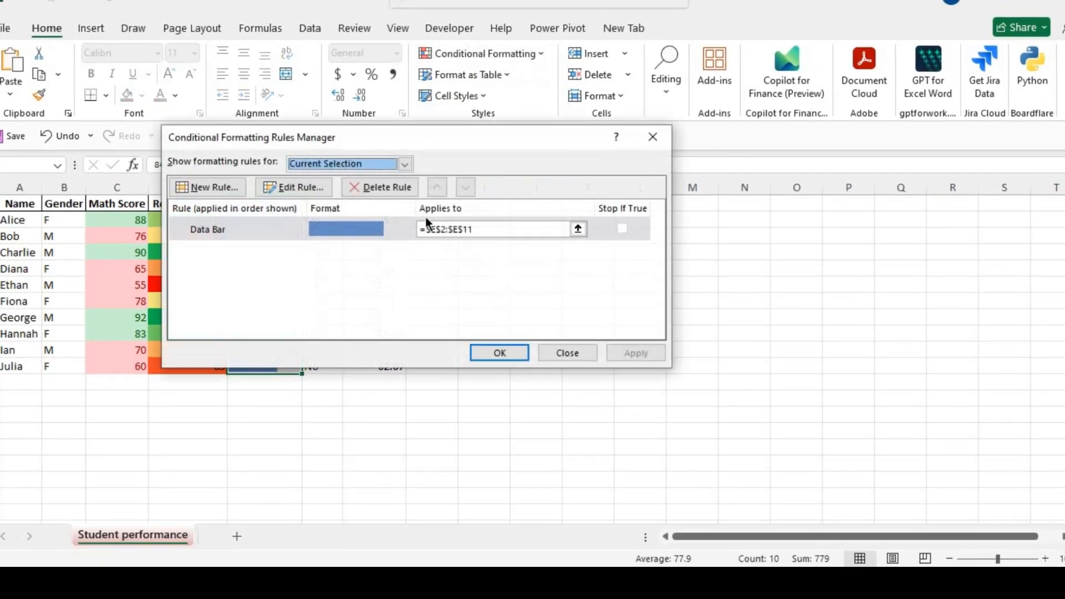
pyautogui.click(308, 188)
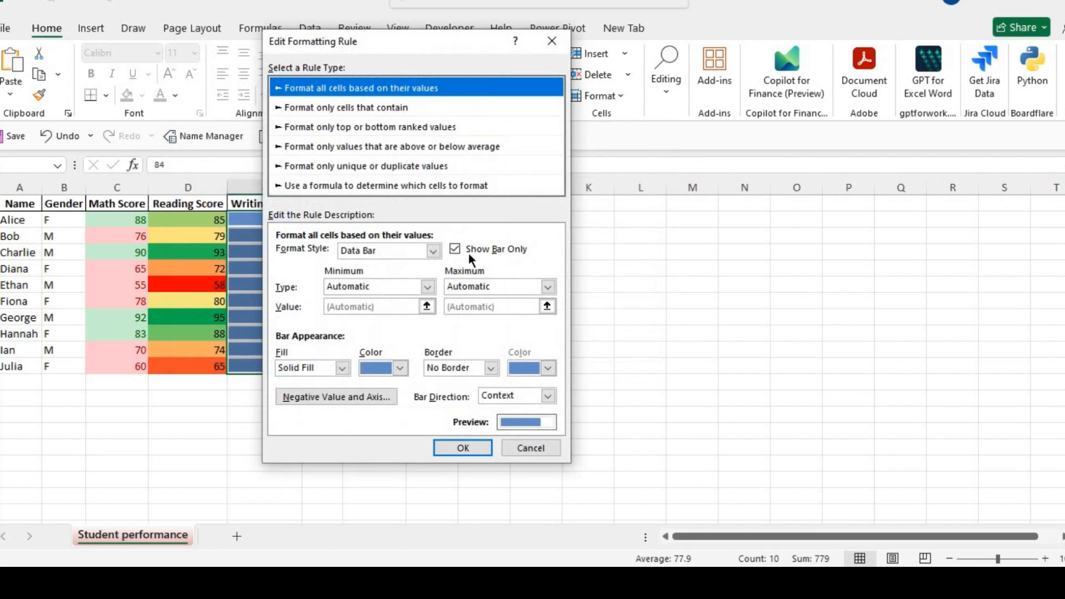
pyautogui.click(470, 255)
pyautogui.click(478, 453)
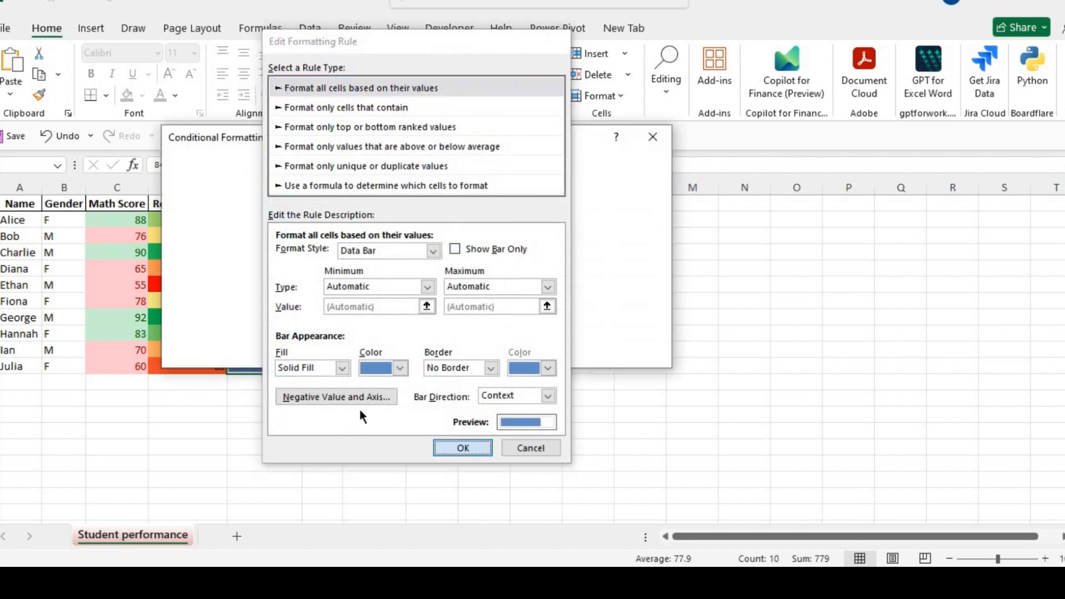
pyautogui.click(495, 353)
pyautogui.click(285, 425)
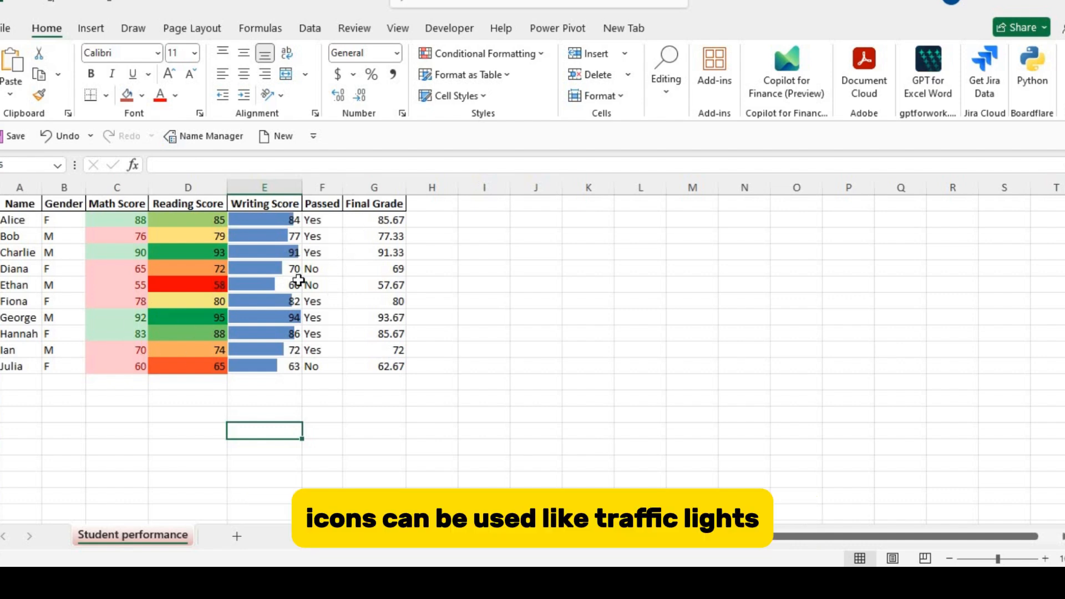
# Step: Apply the directional icon set with green, yellow and red arrows to the Final Grade values in G2:G11
pyautogui.click(298, 280)
pyautogui.moveTo(372, 220); pyautogui.dragTo(388, 365)
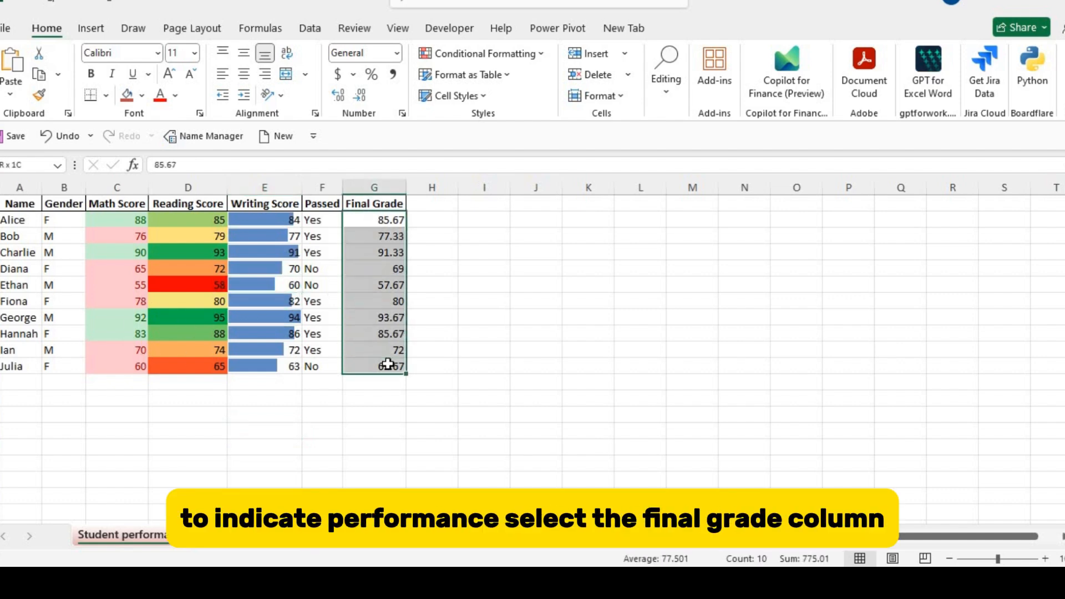
pyautogui.click(538, 54)
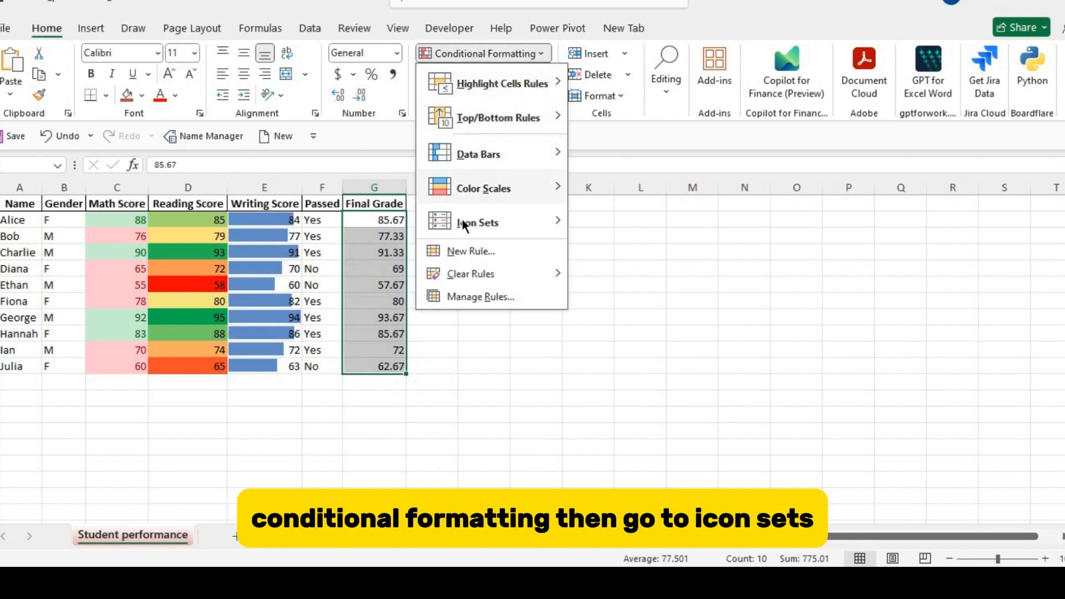
pyautogui.moveTo(556, 224)
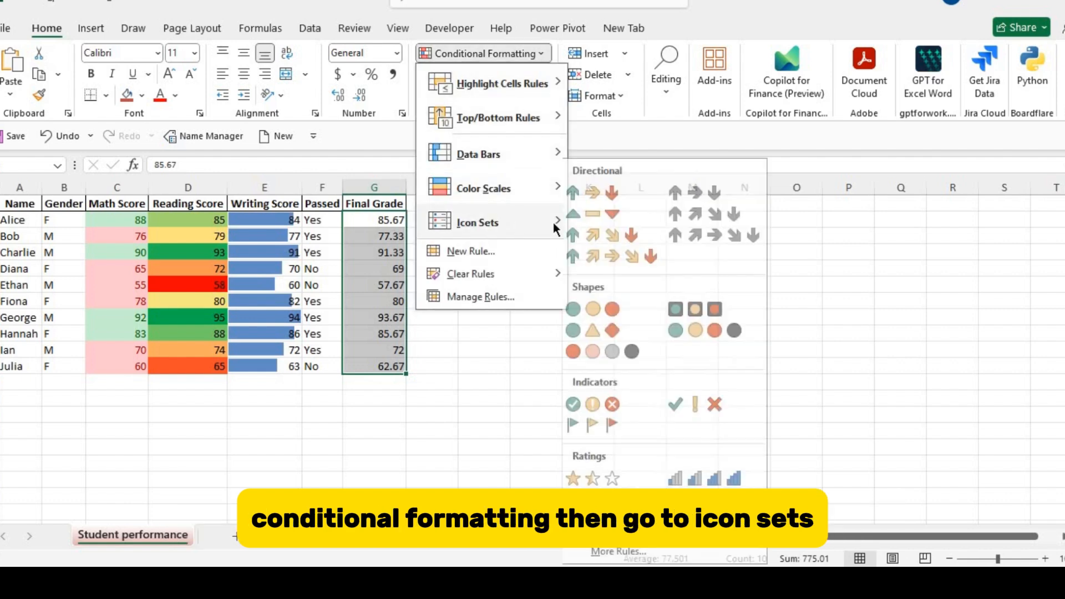
pyautogui.click(603, 199)
pyautogui.click(477, 284)
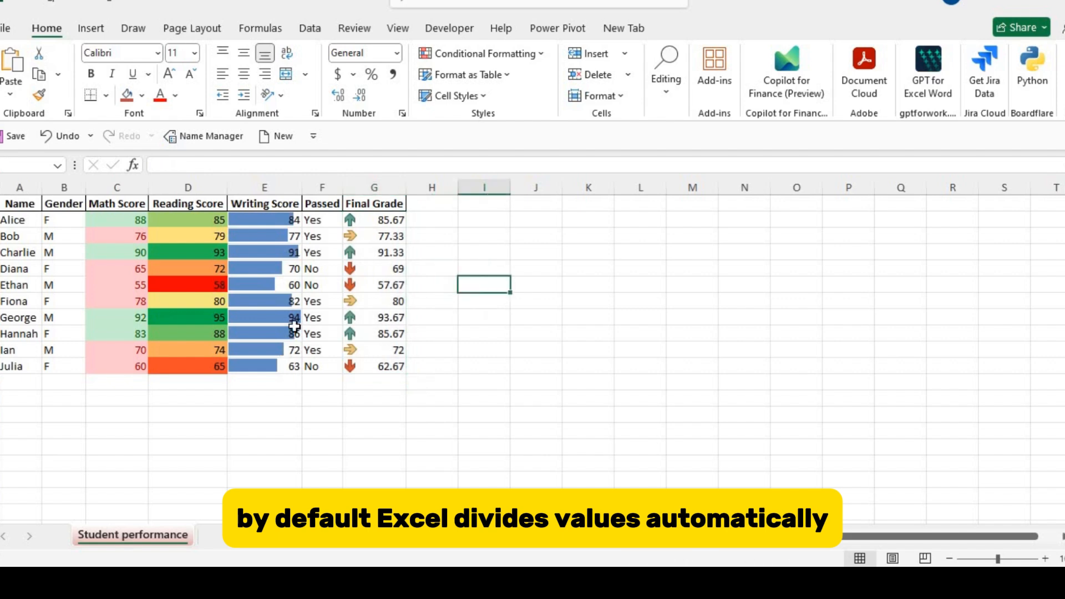
# Step: Edit the icon set rule on Final Grade G2:G11 to use thresholds of 80 percent for green arrows and 50 percent for yellow, and apply it
pyautogui.click(351, 223)
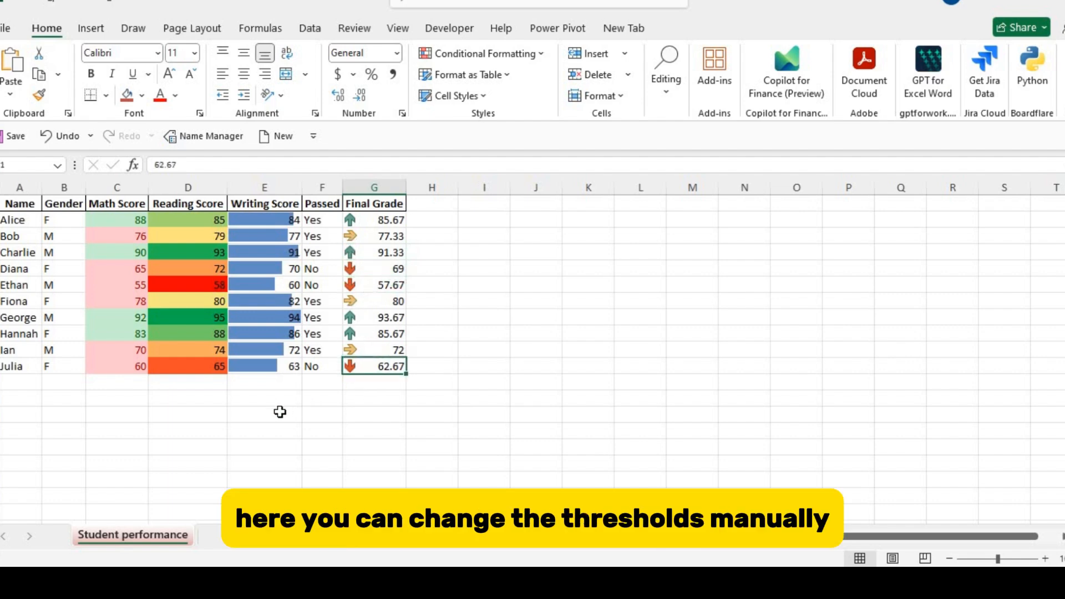
pyautogui.moveTo(383, 219); pyautogui.dragTo(388, 364)
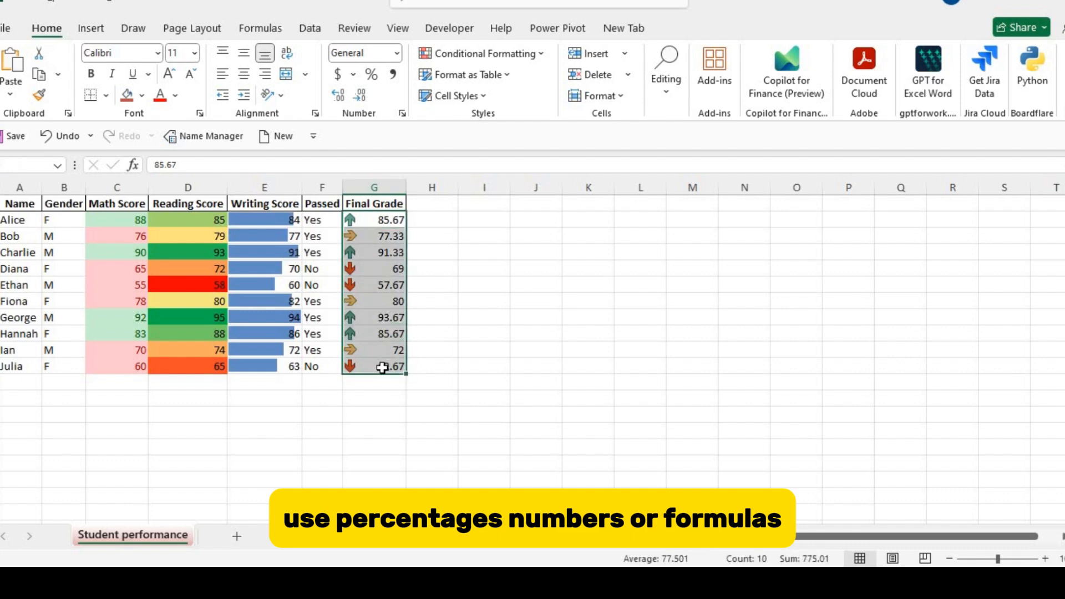
pyautogui.click(541, 55)
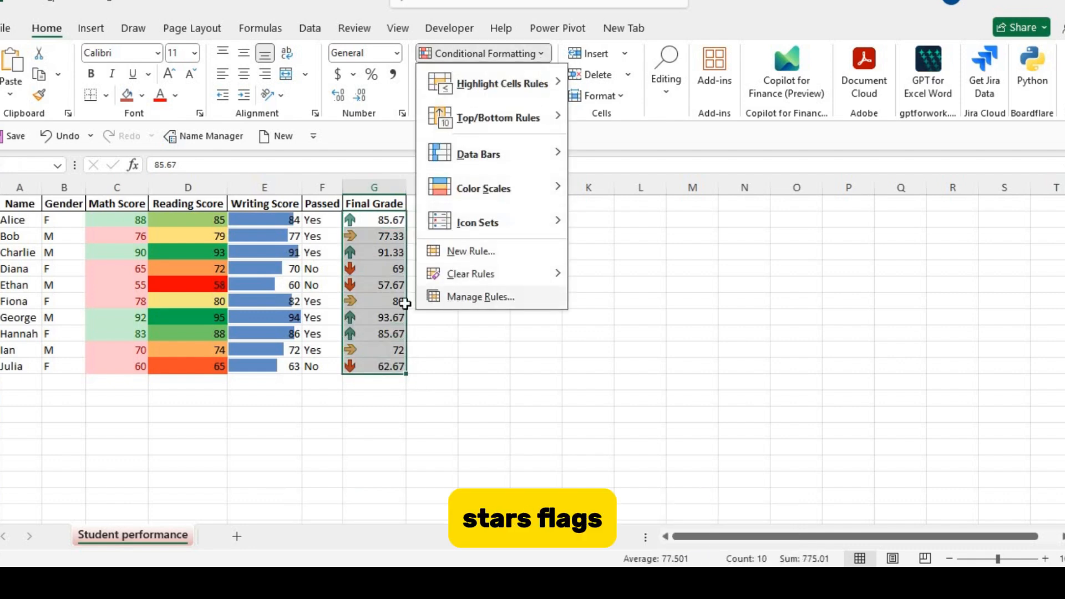
pyautogui.click(438, 296)
pyautogui.click(304, 188)
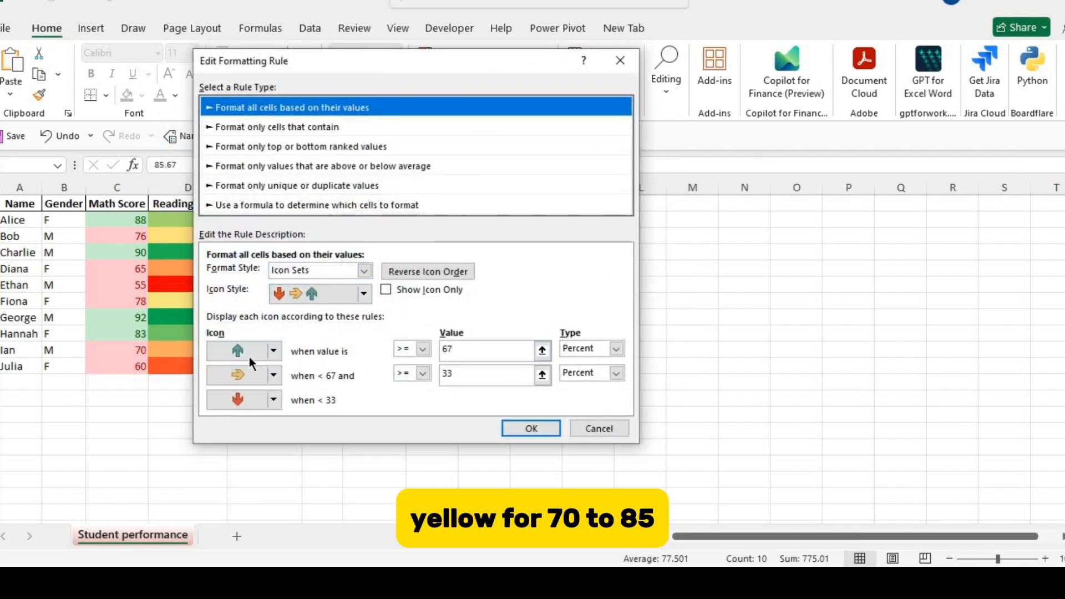
pyautogui.doubleClick(443, 348)
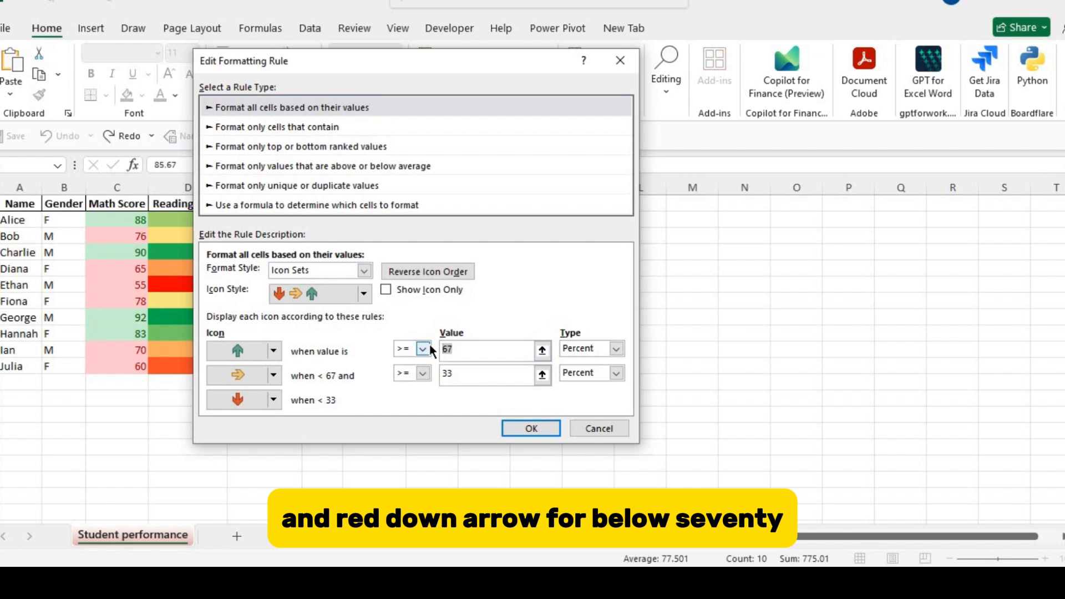
pyautogui.write('80')
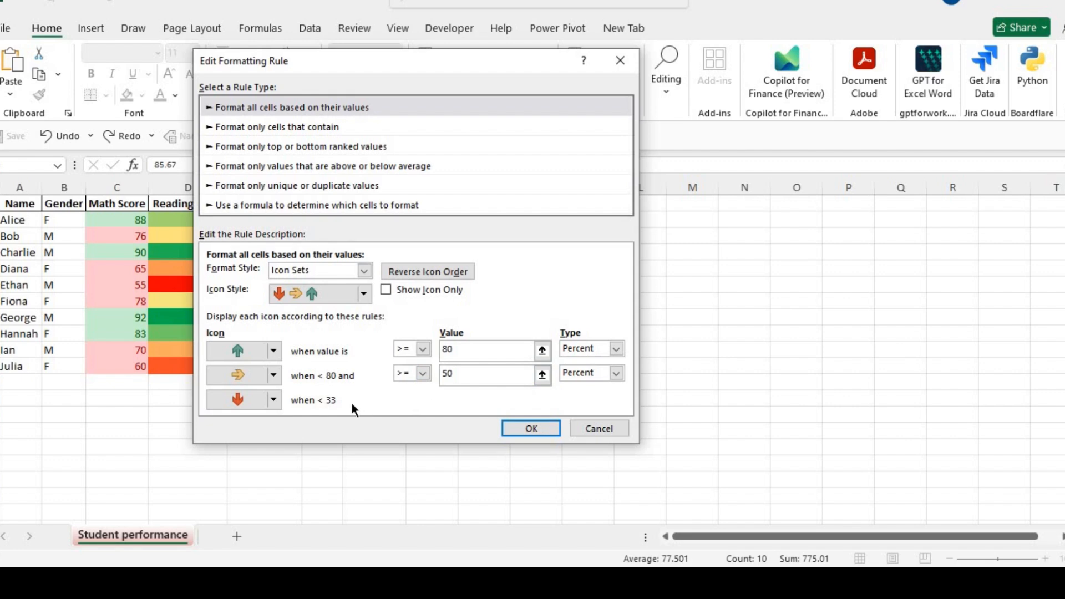
pyautogui.click(273, 399)
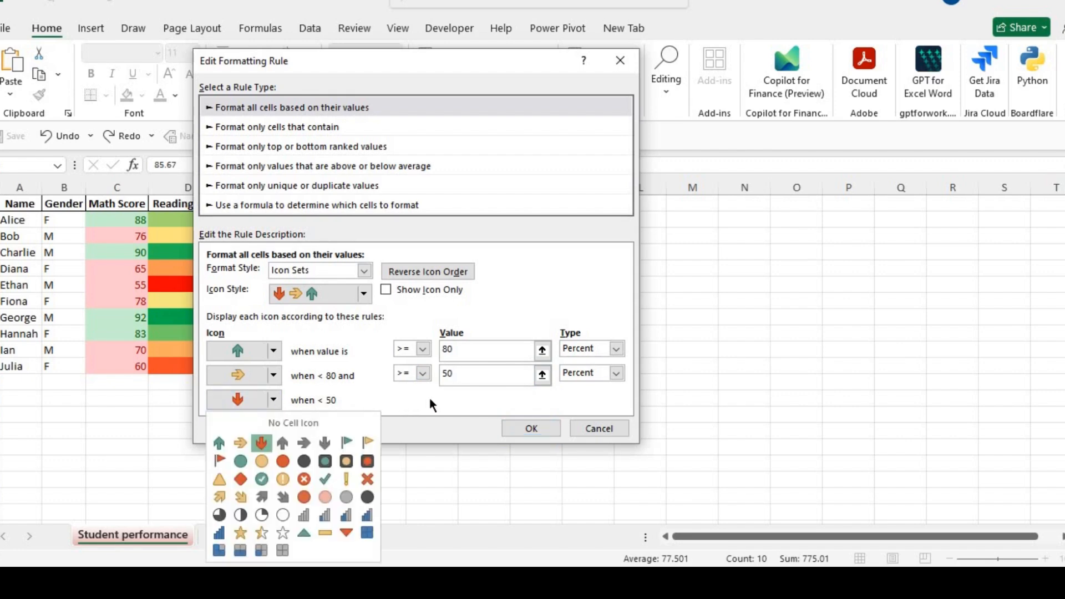
pyautogui.click(399, 402)
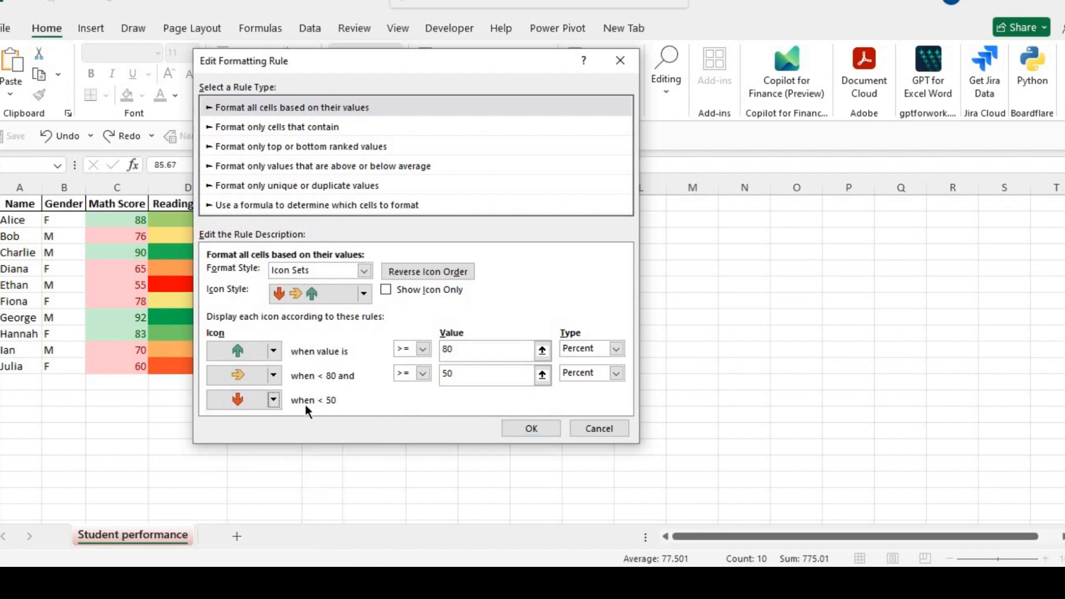
pyautogui.click(521, 430)
pyautogui.click(497, 359)
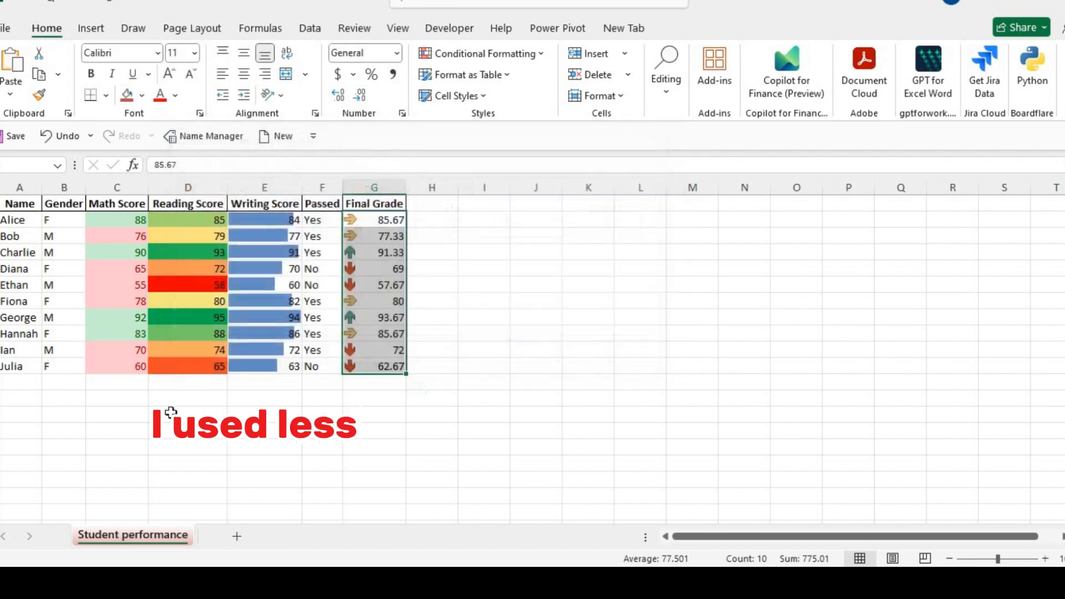
pyautogui.click(619, 329)
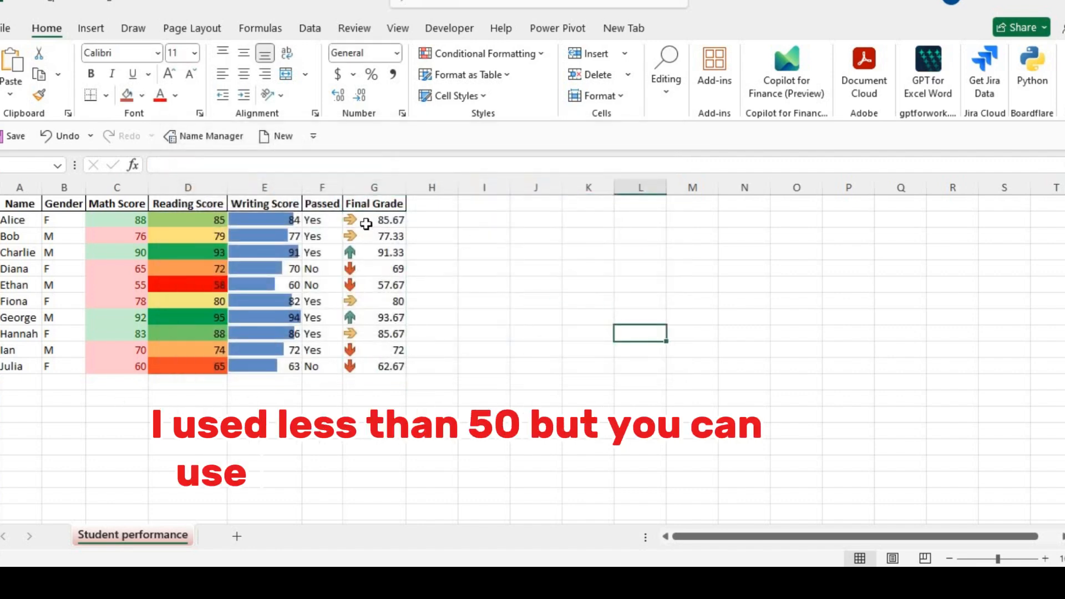
pyautogui.click(366, 224)
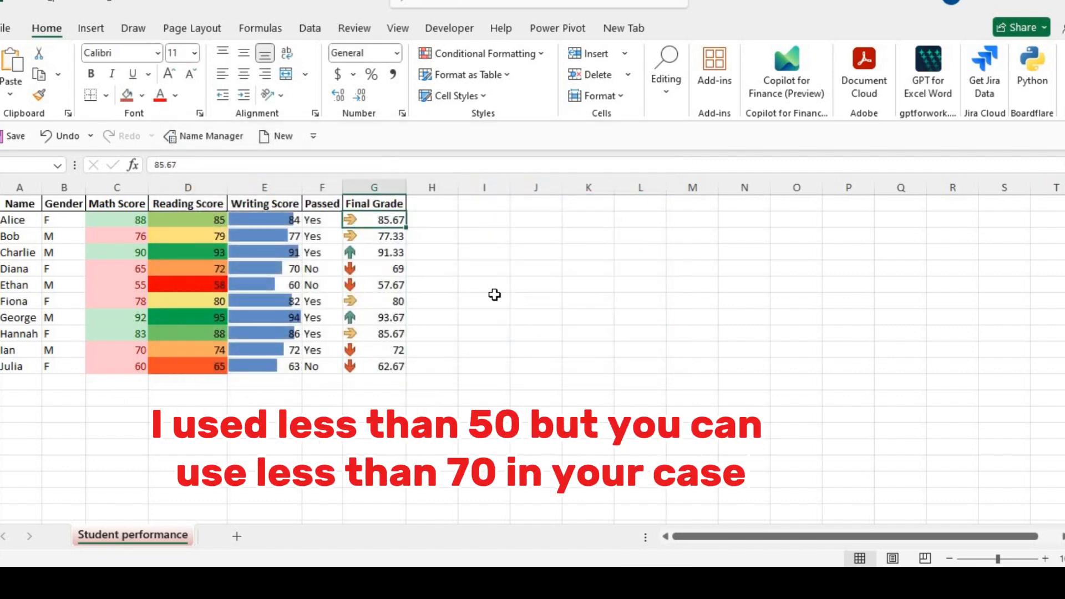
pyautogui.click(519, 299)
pyautogui.click(363, 224)
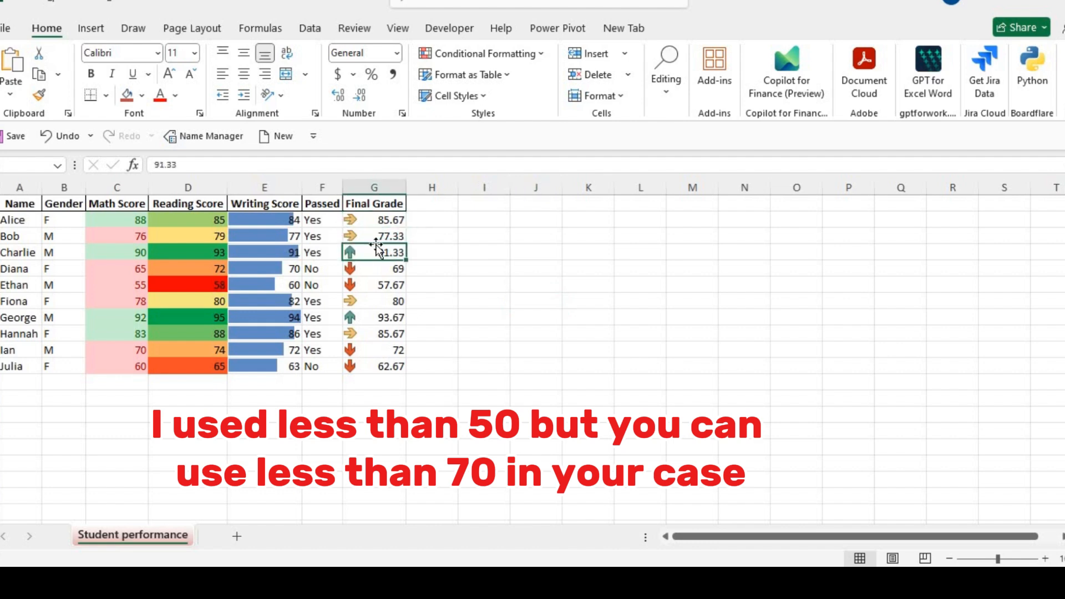
# Step: Edit the icon set rule on Final Grade G2:G11 to turn on Show Icon Only, and apply it
pyautogui.moveTo(378, 223); pyautogui.dragTo(380, 361)
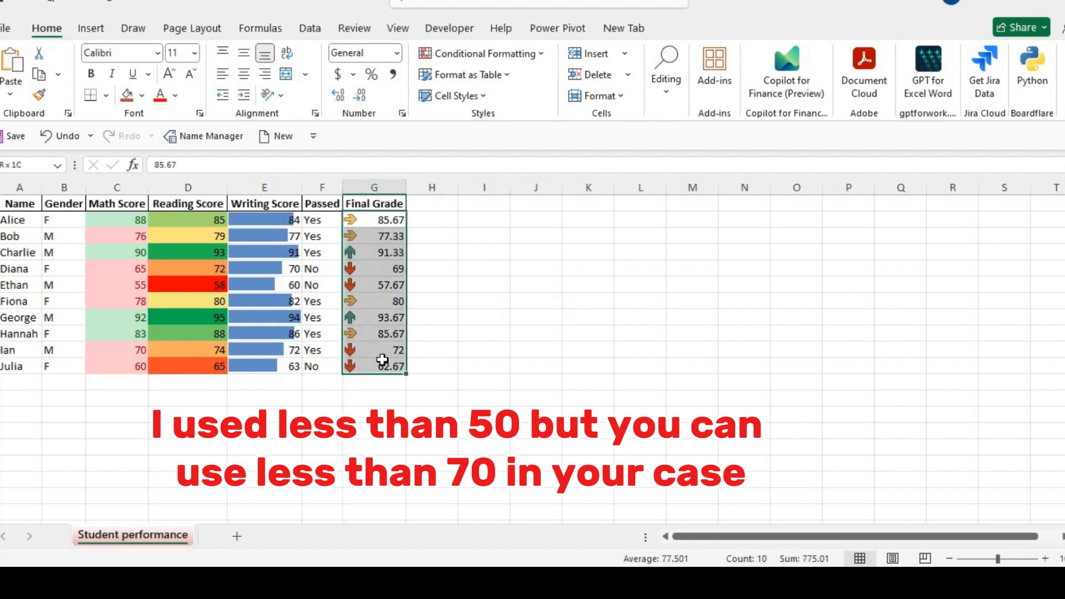
pyautogui.click(539, 61)
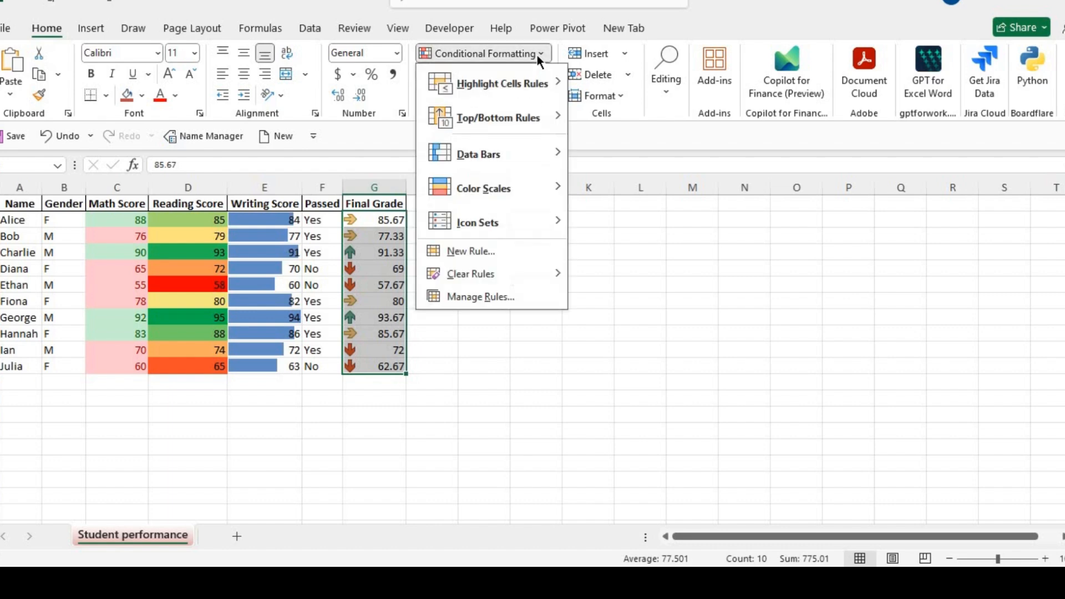
pyautogui.click(505, 295)
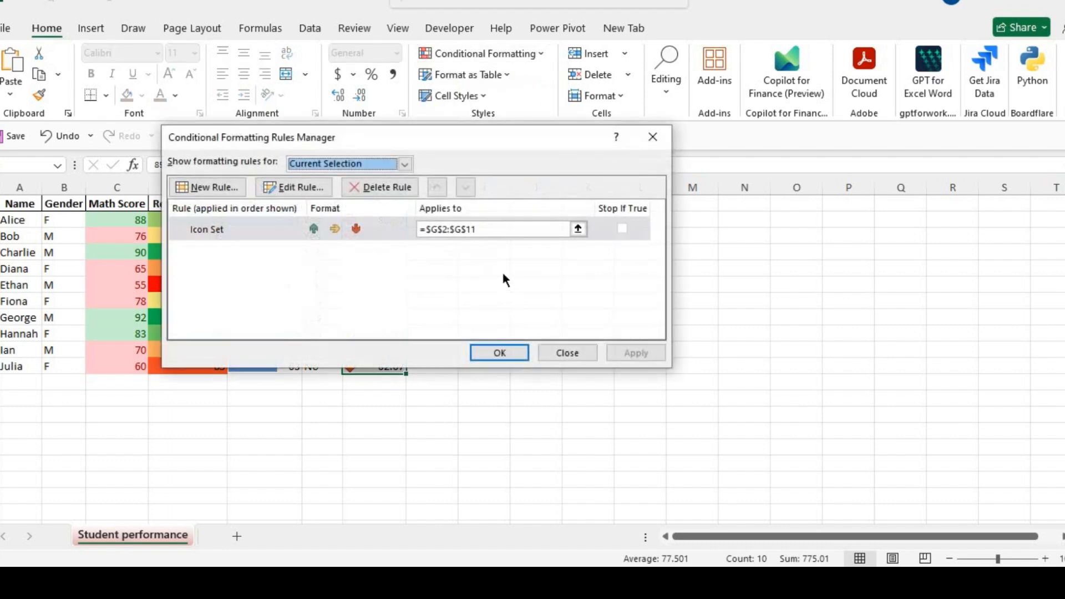
pyautogui.click(307, 191)
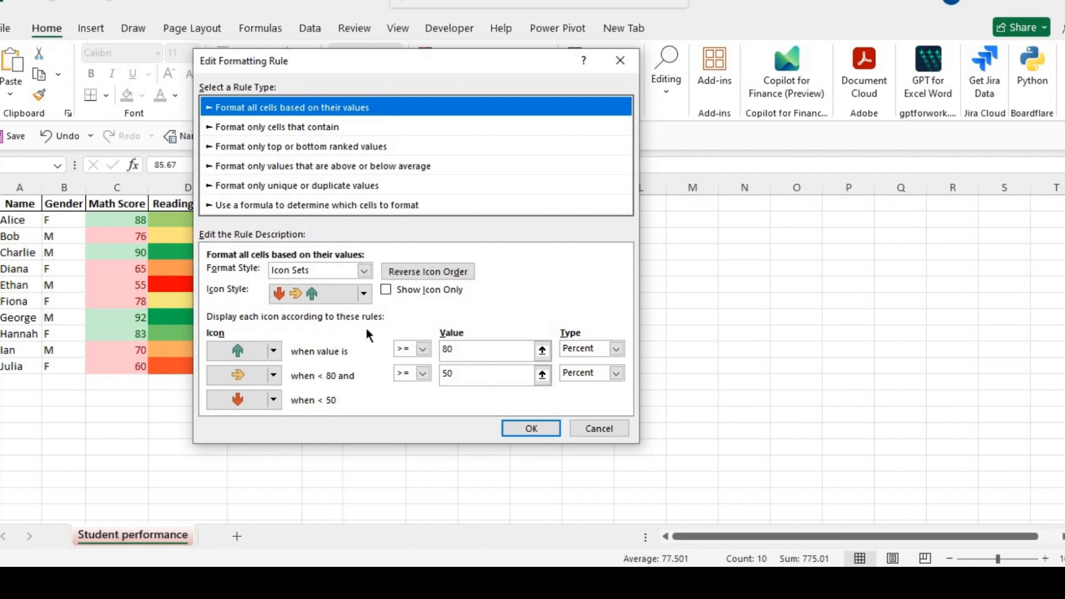
pyautogui.click(385, 291)
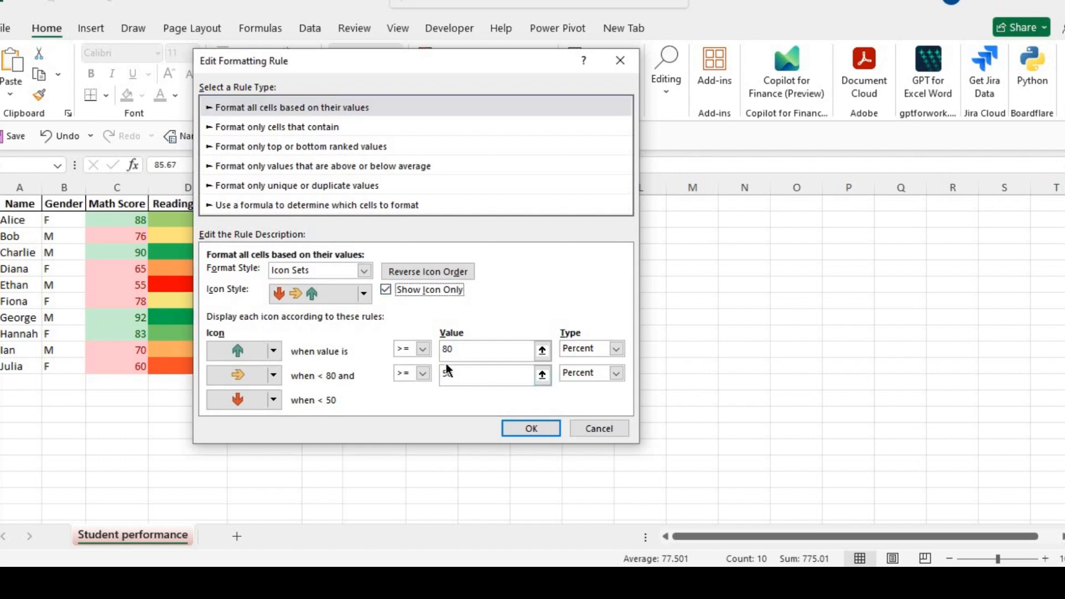
pyautogui.click(531, 428)
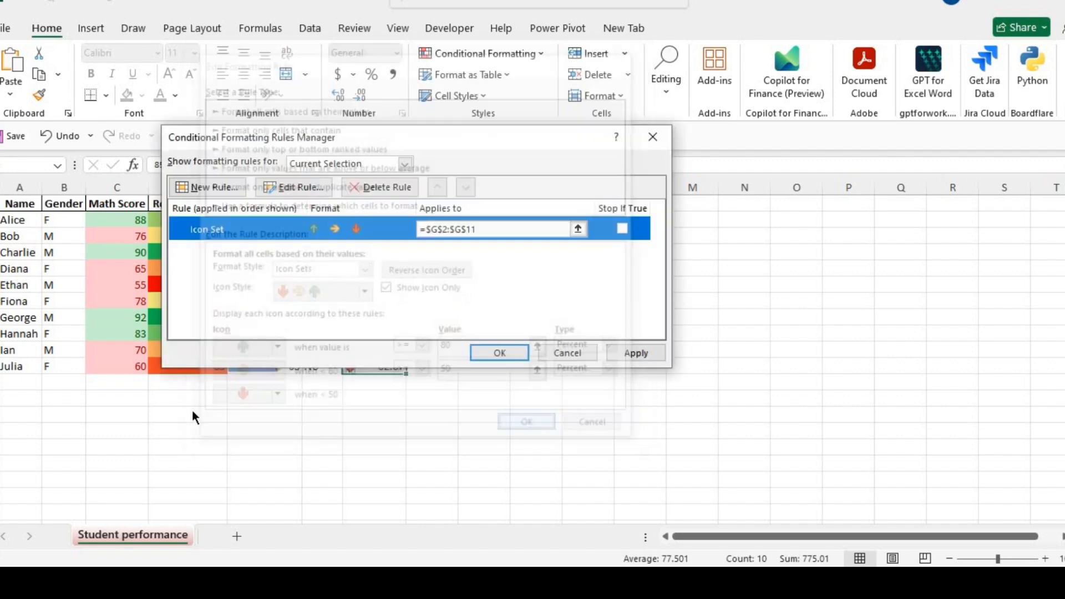
pyautogui.click(497, 352)
pyautogui.click(306, 400)
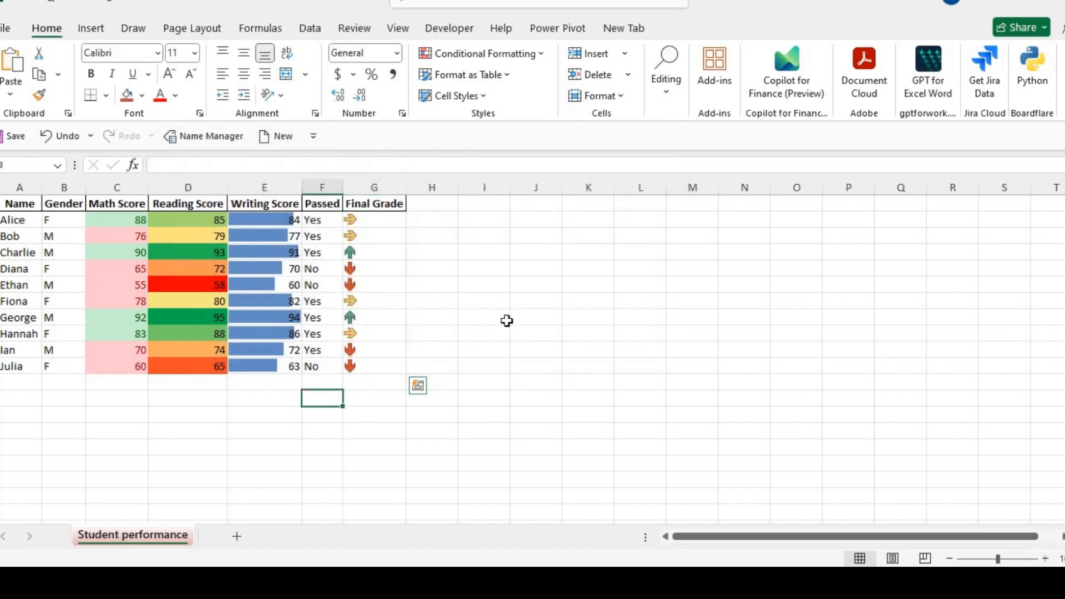
pyautogui.click(502, 318)
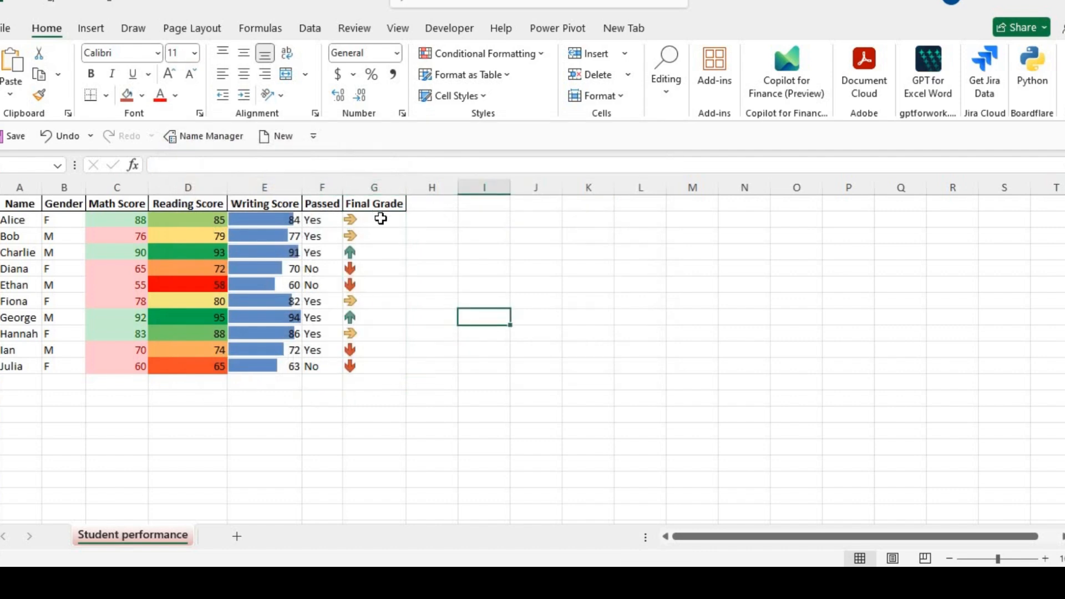
# Step: Edit the icon set rule on Final Grade G2:G11 to turn off Show Icon Only, and apply it
pyautogui.moveTo(384, 222); pyautogui.dragTo(391, 367)
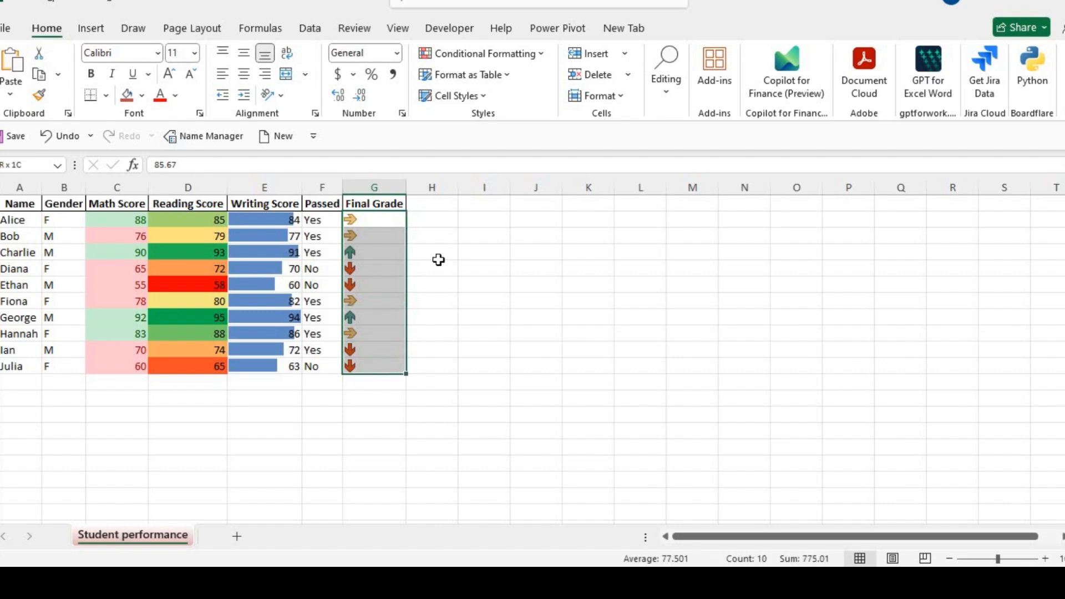
pyautogui.click(541, 54)
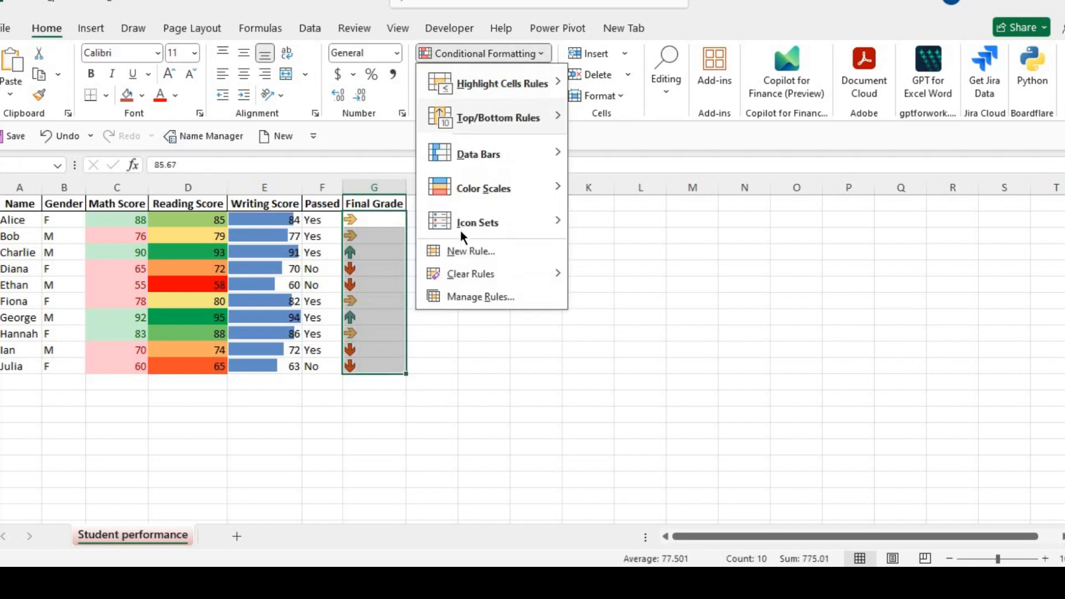
pyautogui.moveTo(558, 221)
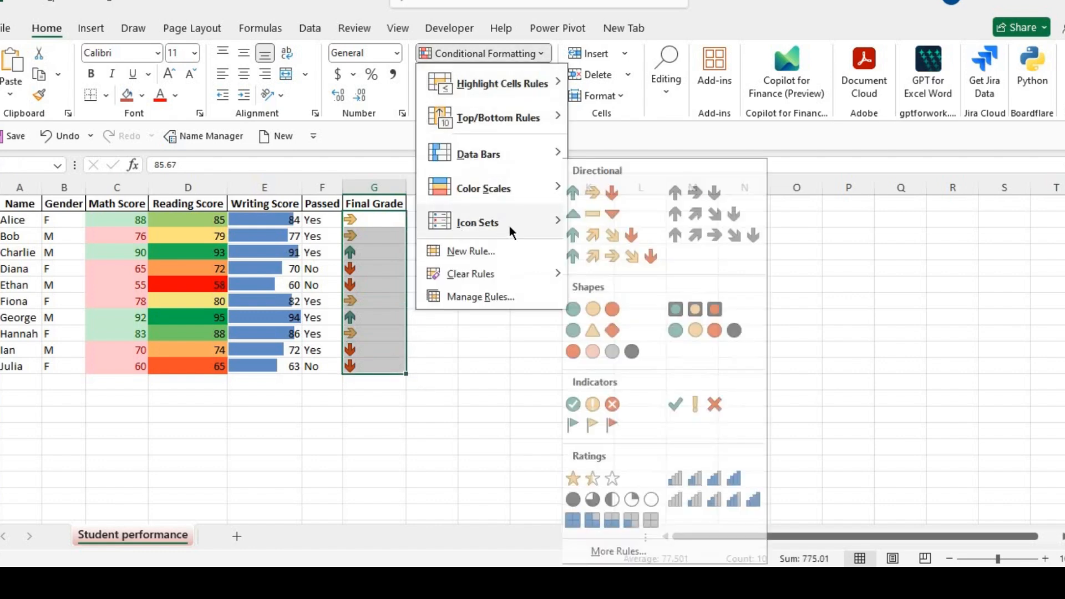
pyautogui.click(498, 299)
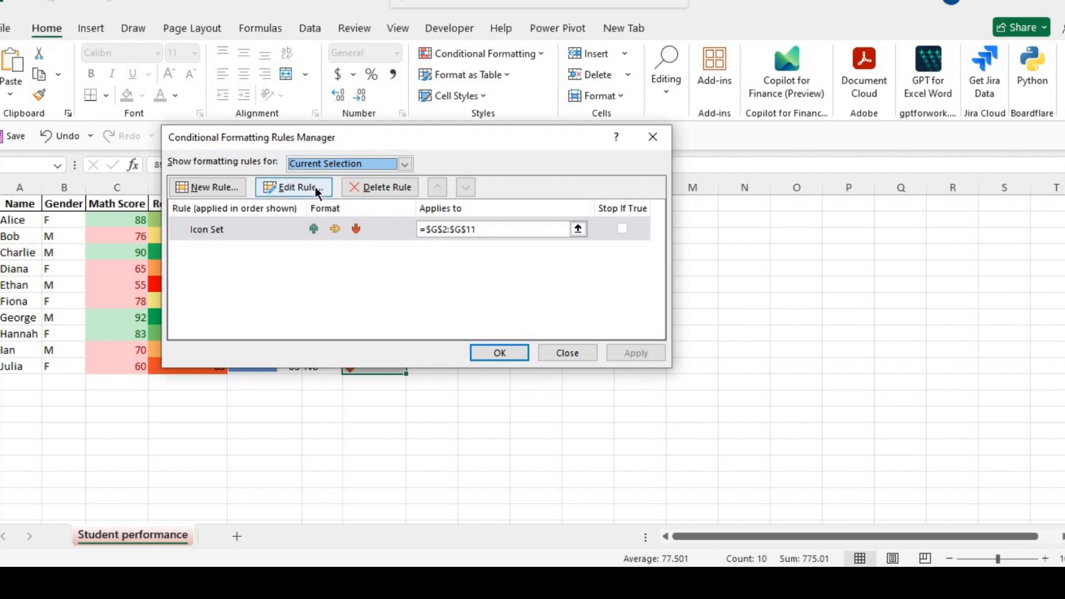
pyautogui.click(316, 189)
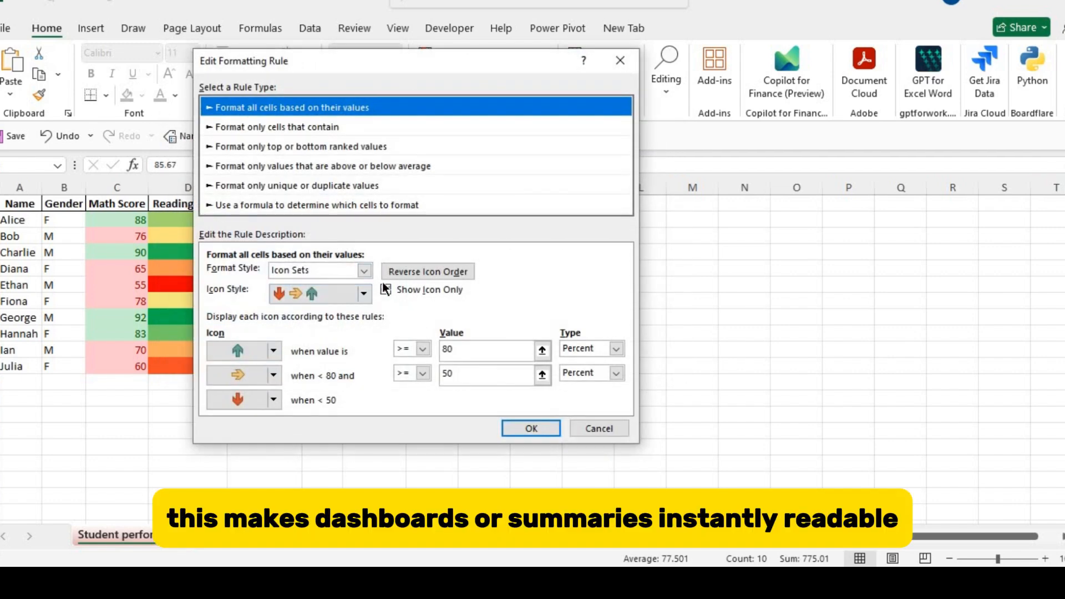
pyautogui.click(385, 292)
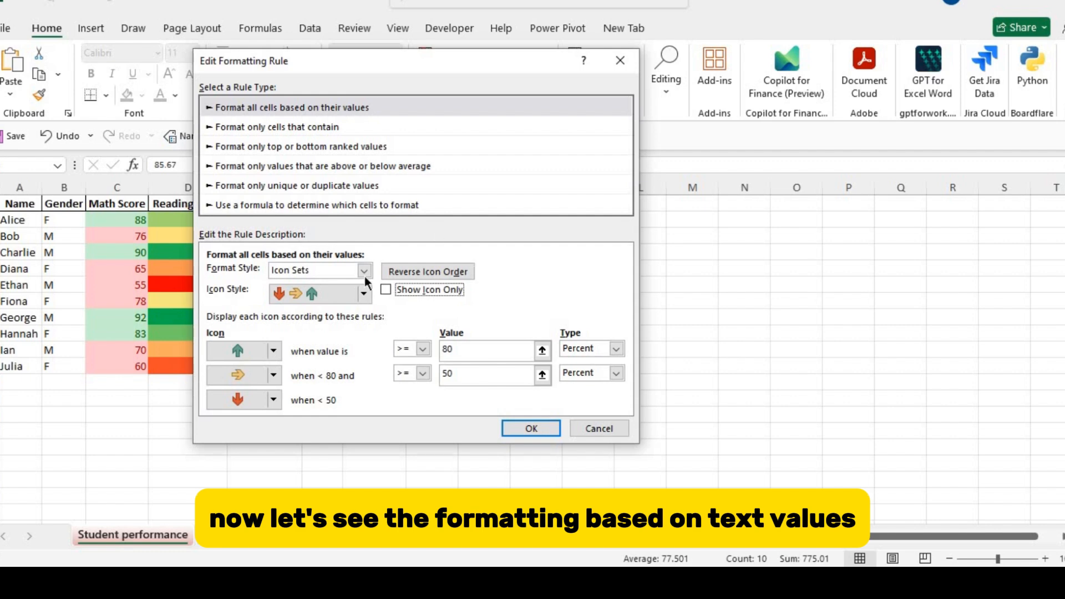
pyautogui.click(531, 429)
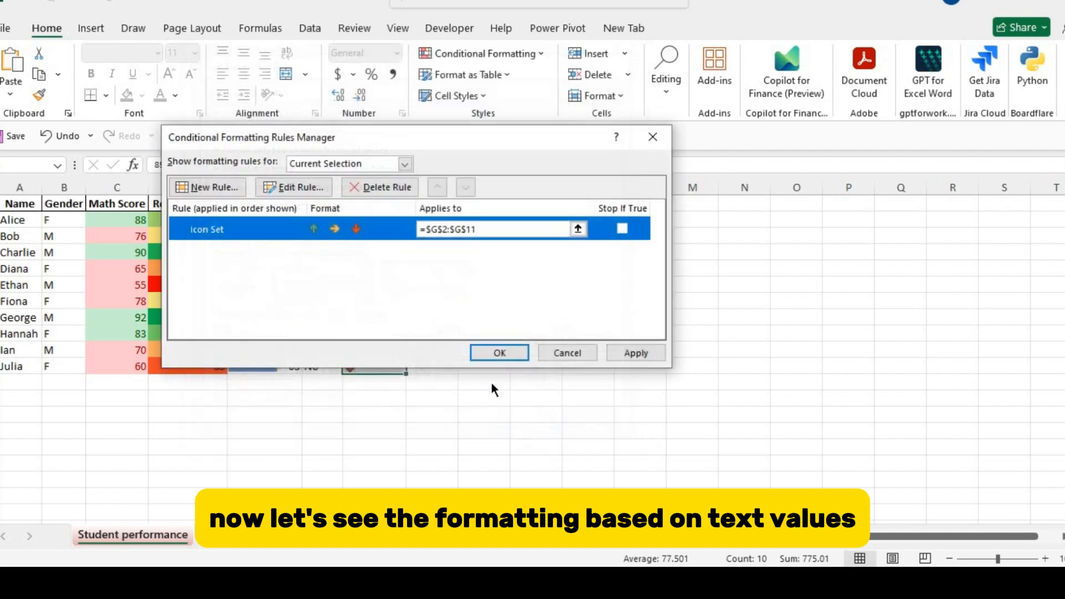
pyautogui.click(502, 352)
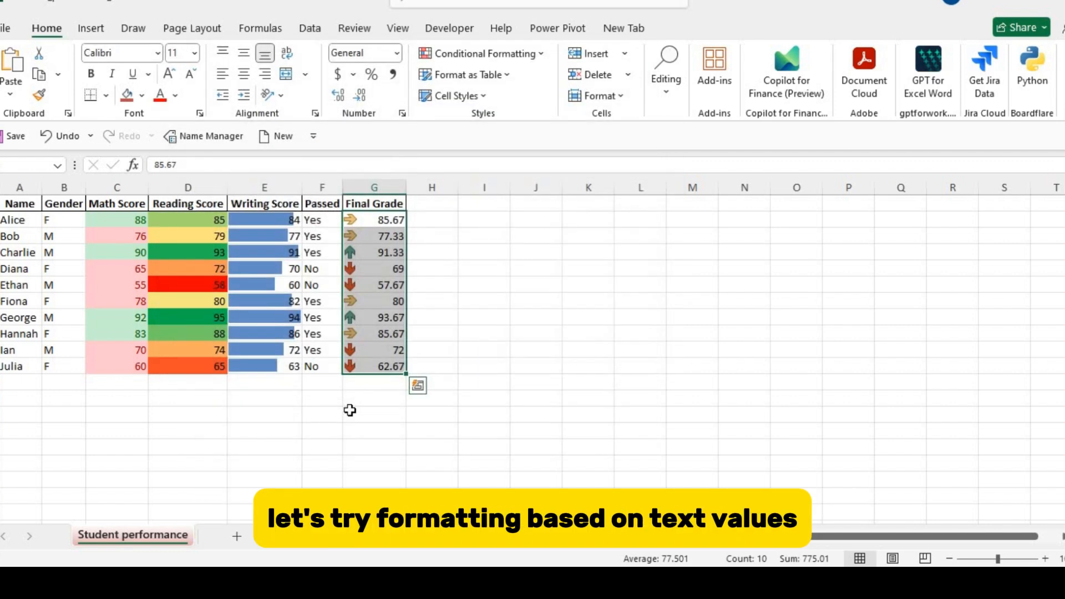
pyautogui.click(349, 414)
pyautogui.click(172, 401)
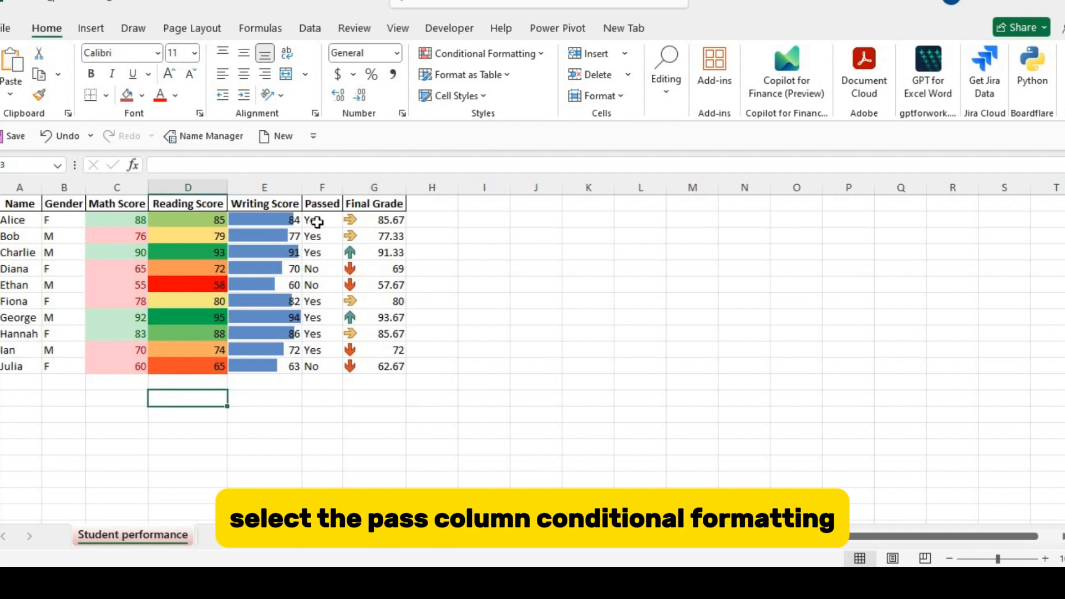
# Step: Highlight Passed cells F2:F11 containing the text Yes with Green Fill with Dark Green Text
pyautogui.moveTo(317, 222); pyautogui.dragTo(324, 366)
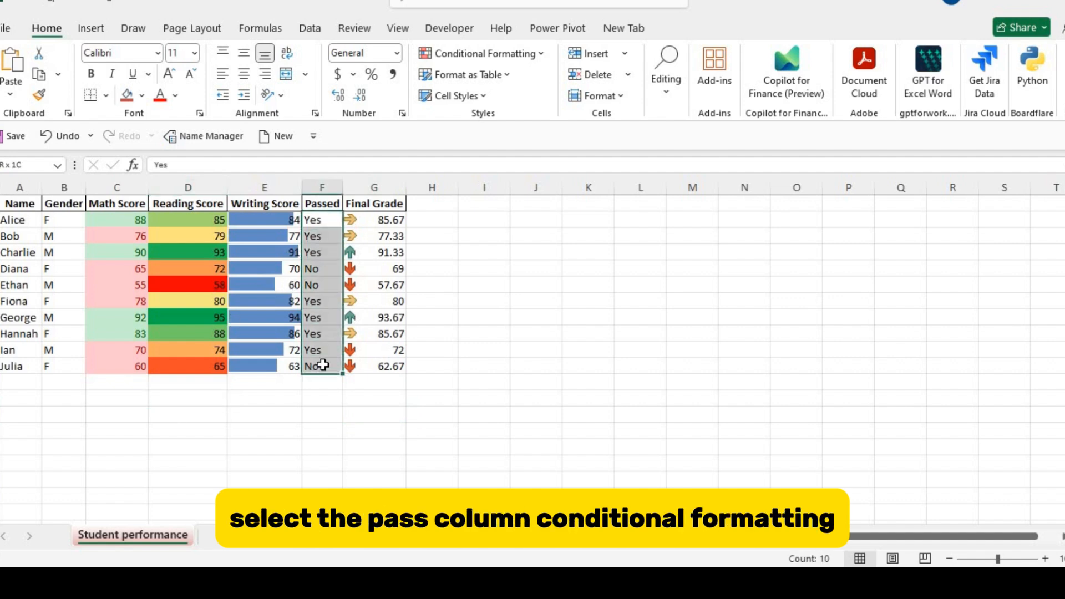
pyautogui.click(540, 53)
pyautogui.moveTo(543, 87)
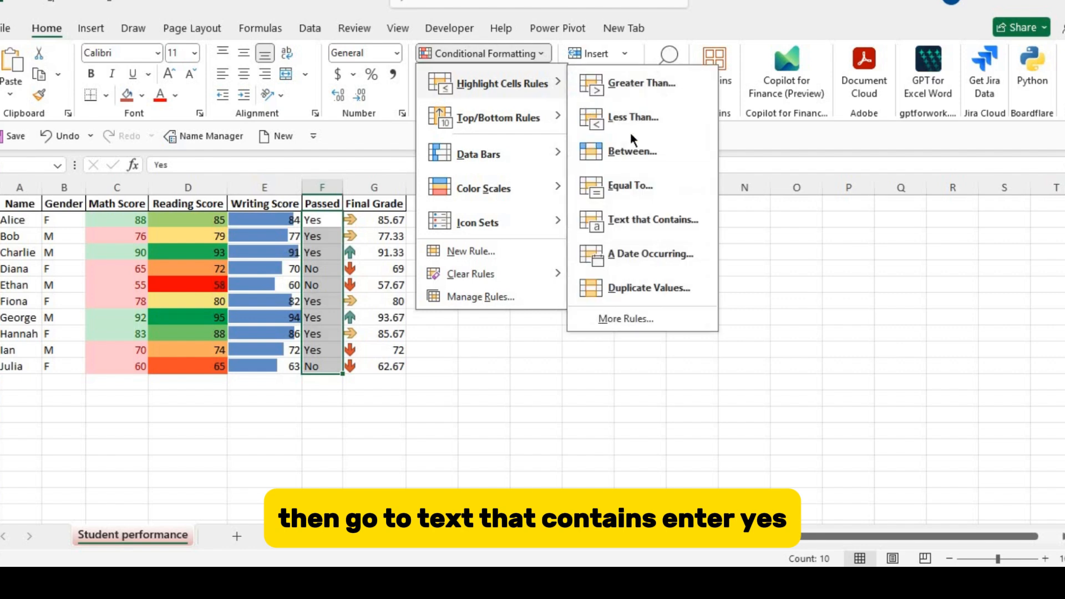
pyautogui.click(663, 221)
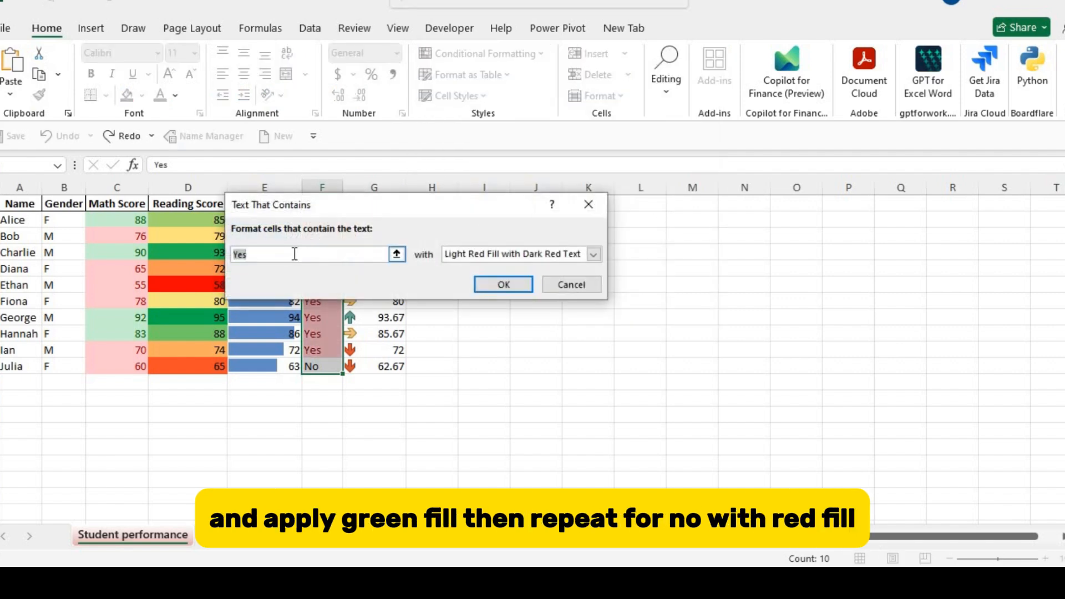
pyautogui.click(594, 255)
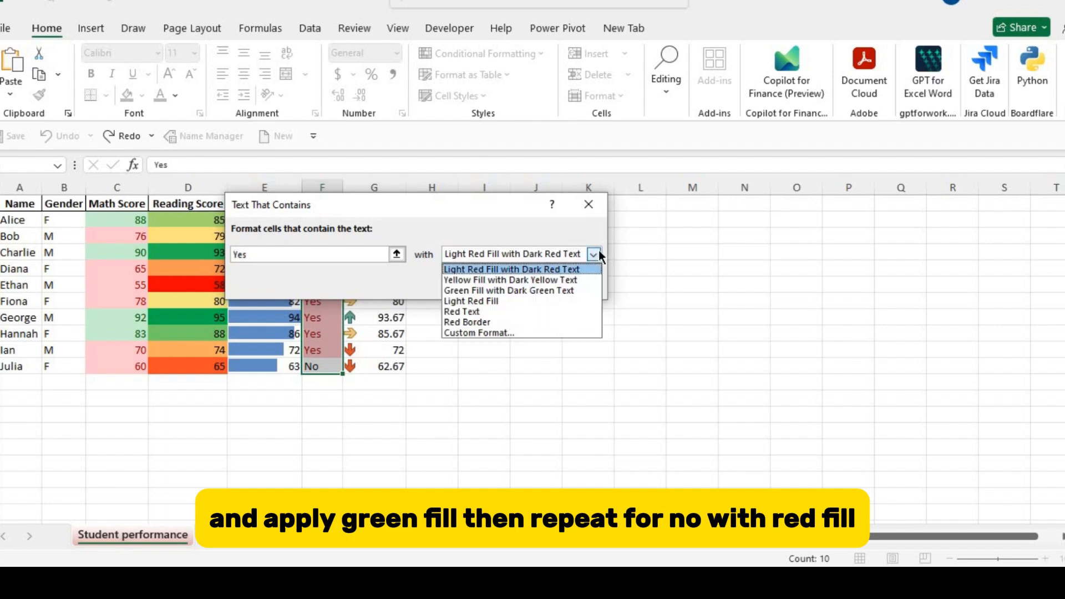
pyautogui.click(473, 291)
pyautogui.click(500, 286)
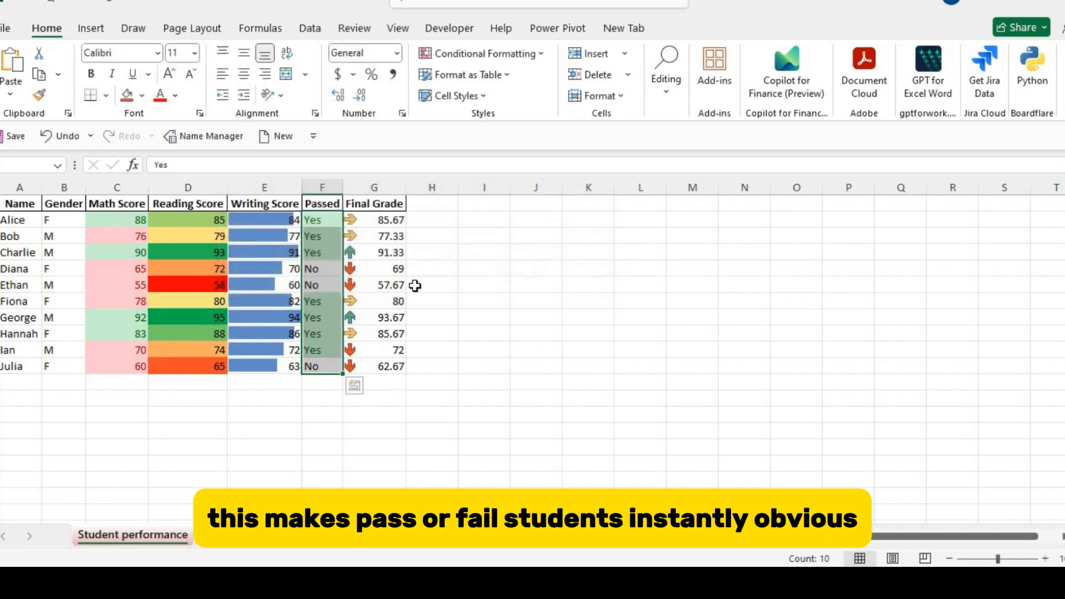
pyautogui.click(510, 285)
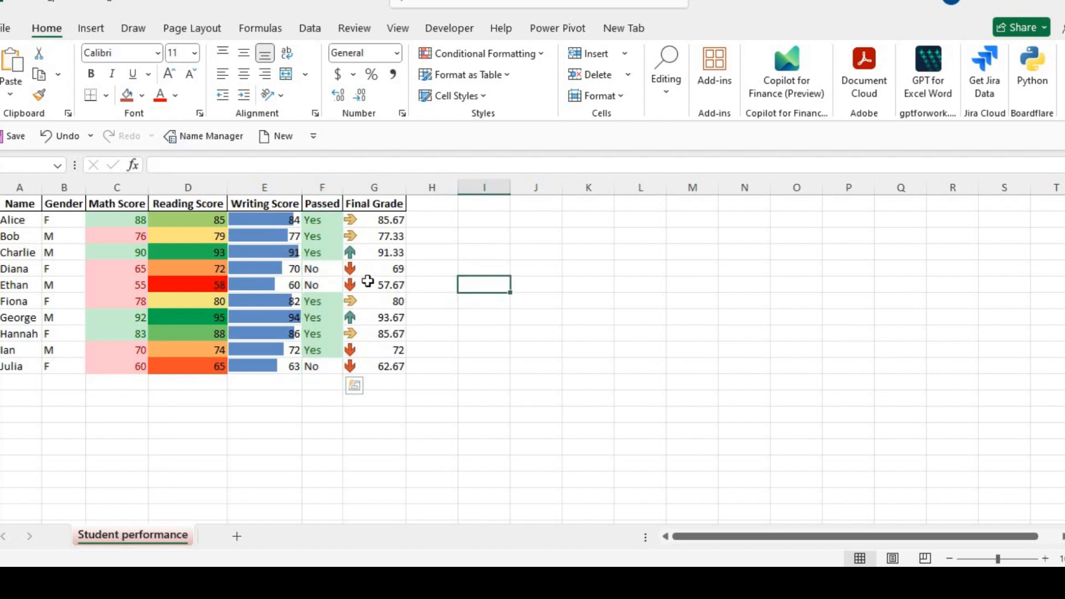
# Step: Highlight Passed cells F2:F11 containing the text "no" with Light Red Fill with Dark Red Text
pyautogui.moveTo(312, 216); pyautogui.dragTo(310, 361)
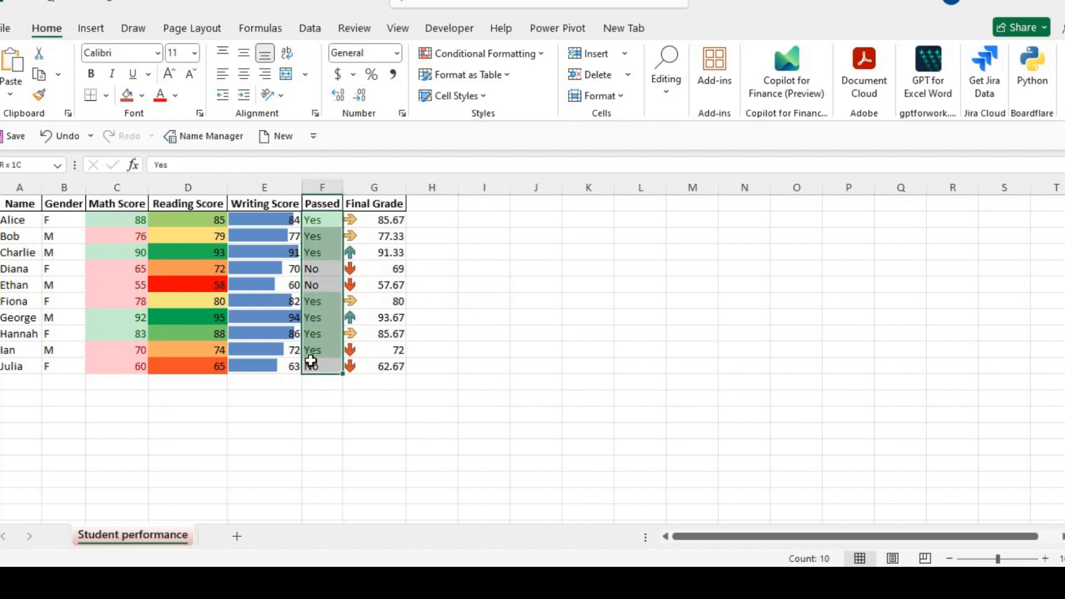
pyautogui.click(542, 53)
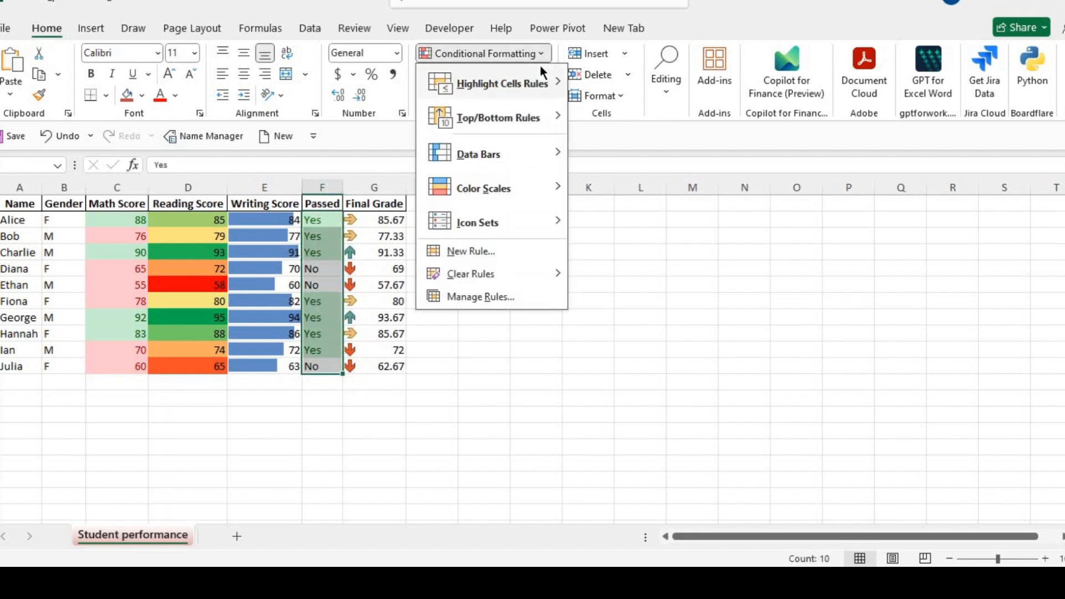
pyautogui.moveTo(555, 85)
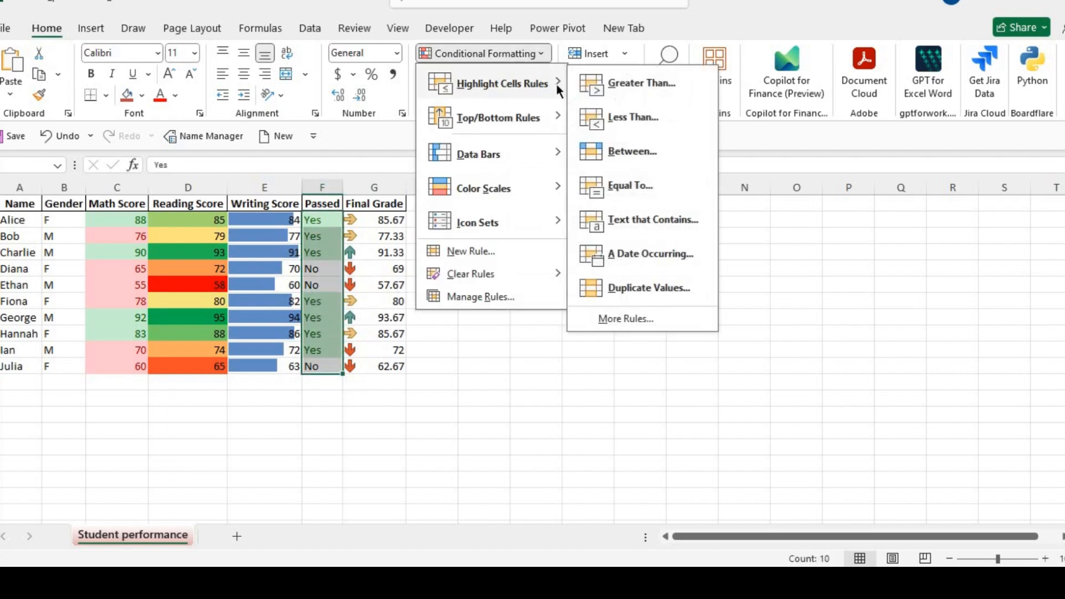
pyautogui.click(652, 221)
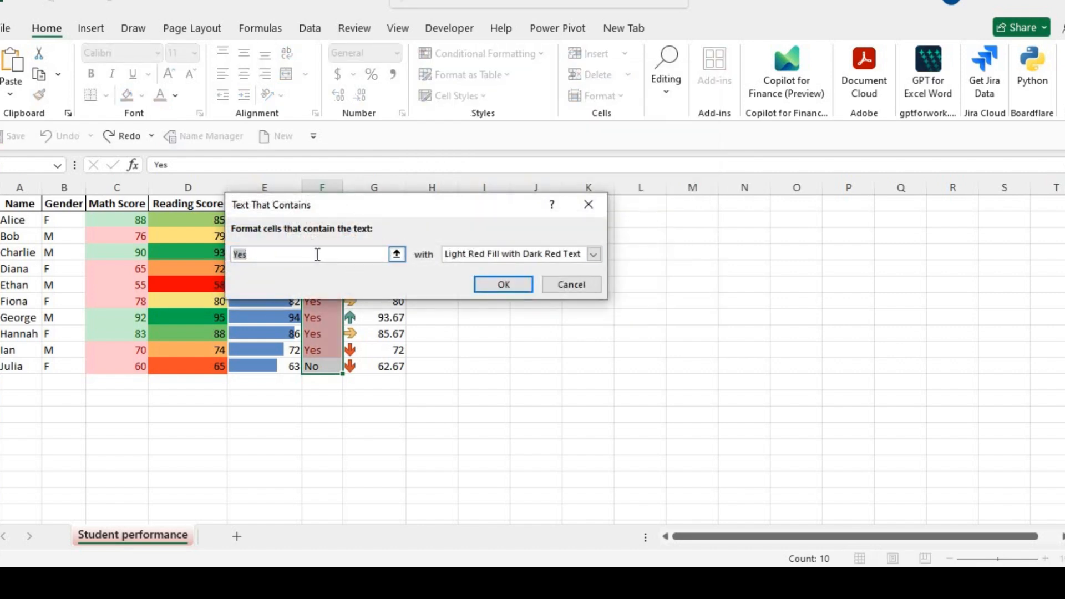
pyautogui.click(593, 254)
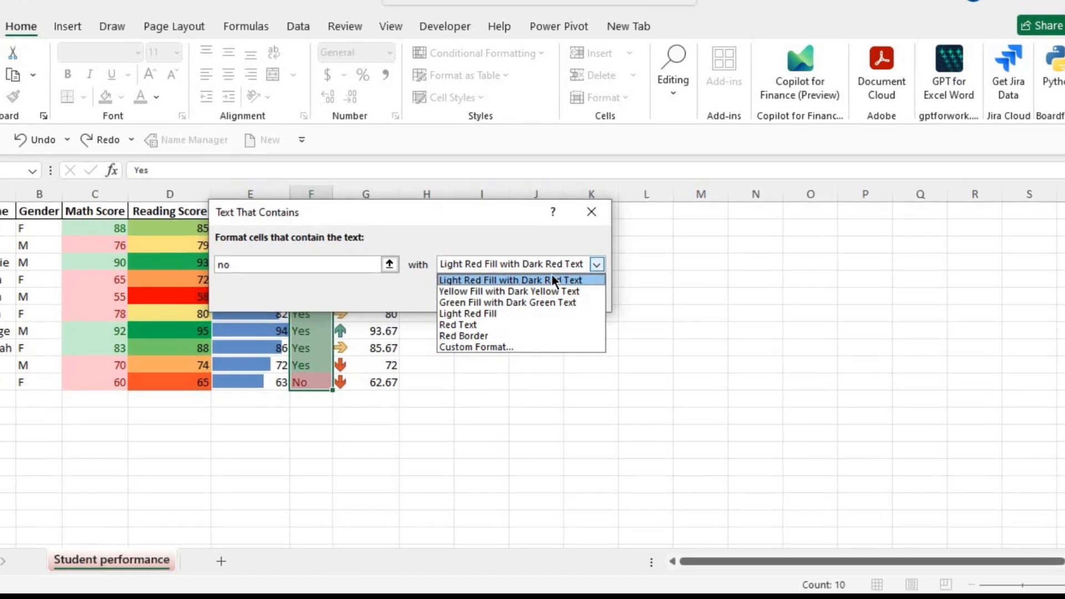
pyautogui.click(541, 275)
pyautogui.press('Return')
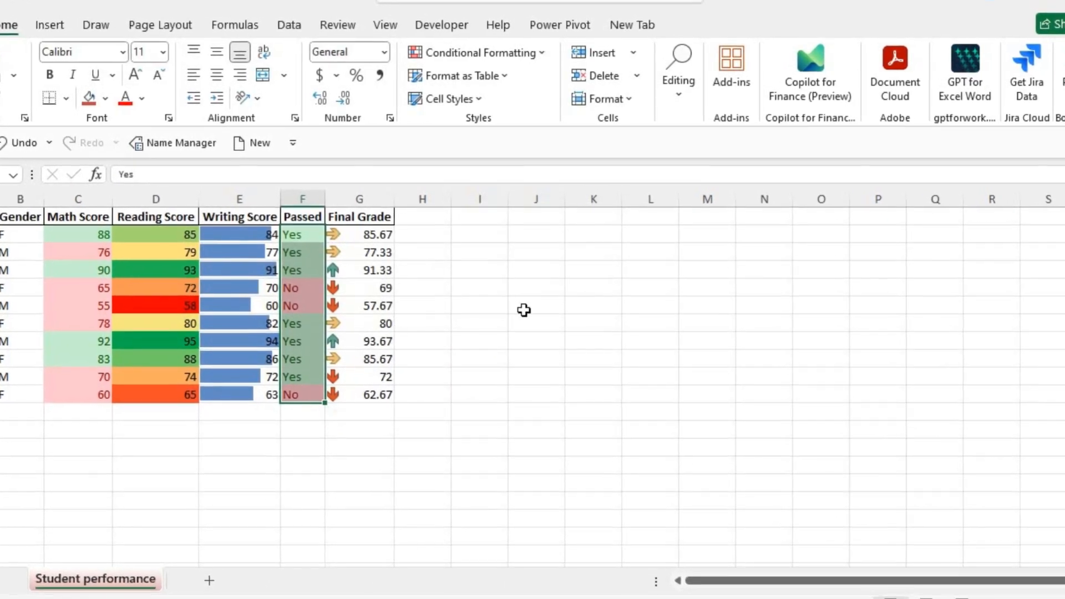
pyautogui.click(593, 301)
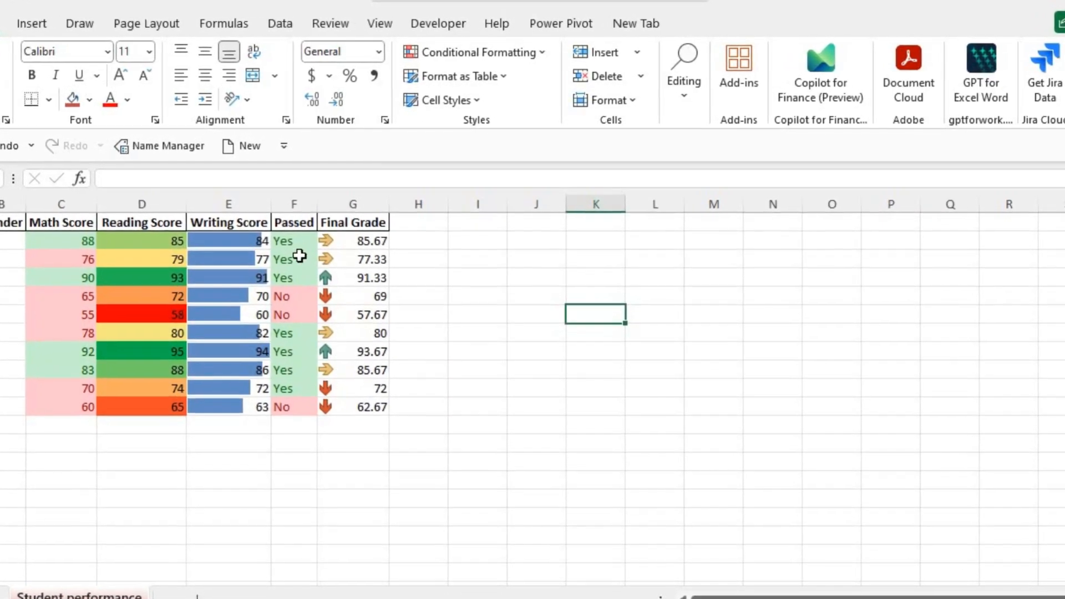
pyautogui.click(289, 282)
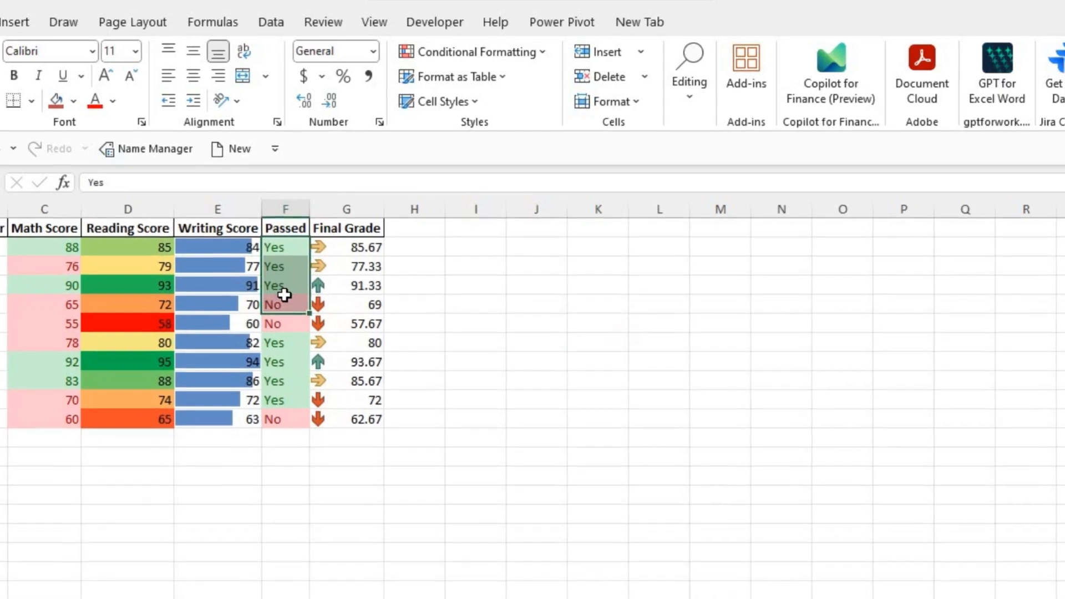
pyautogui.moveTo(279, 255); pyautogui.dragTo(282, 276)
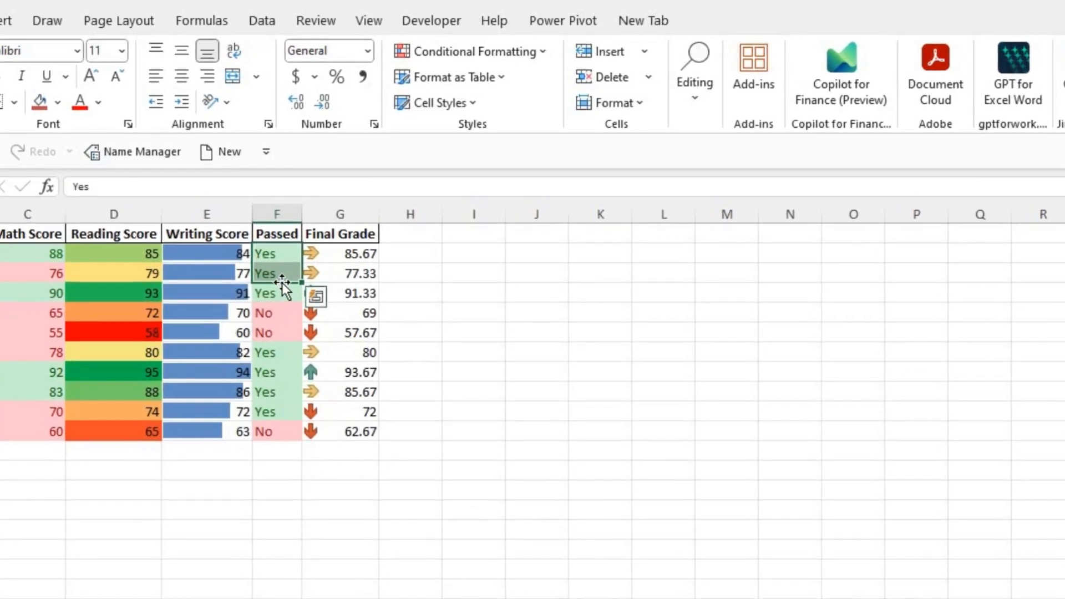
pyautogui.moveTo(274, 368); pyautogui.dragTo(275, 420)
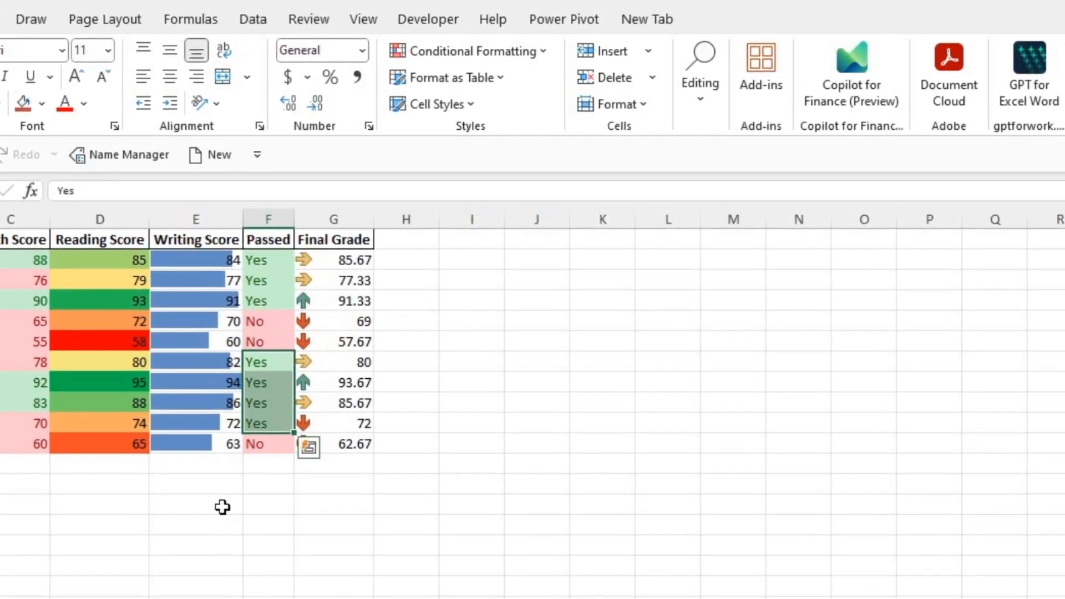
pyautogui.click(222, 505)
pyautogui.click(264, 450)
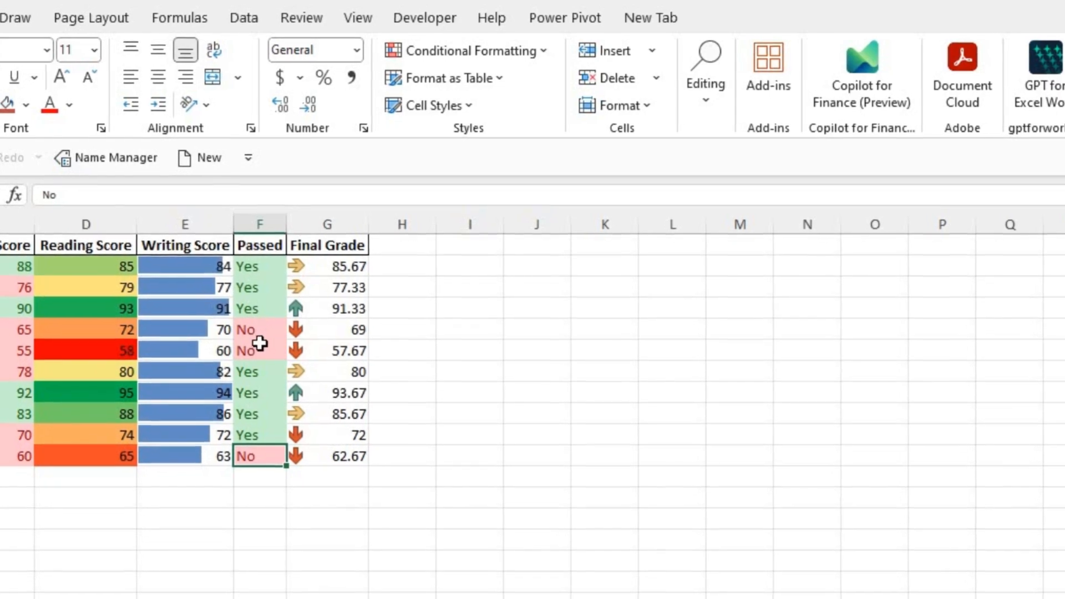
pyautogui.moveTo(264, 325); pyautogui.dragTo(263, 346)
pyautogui.click(536, 314)
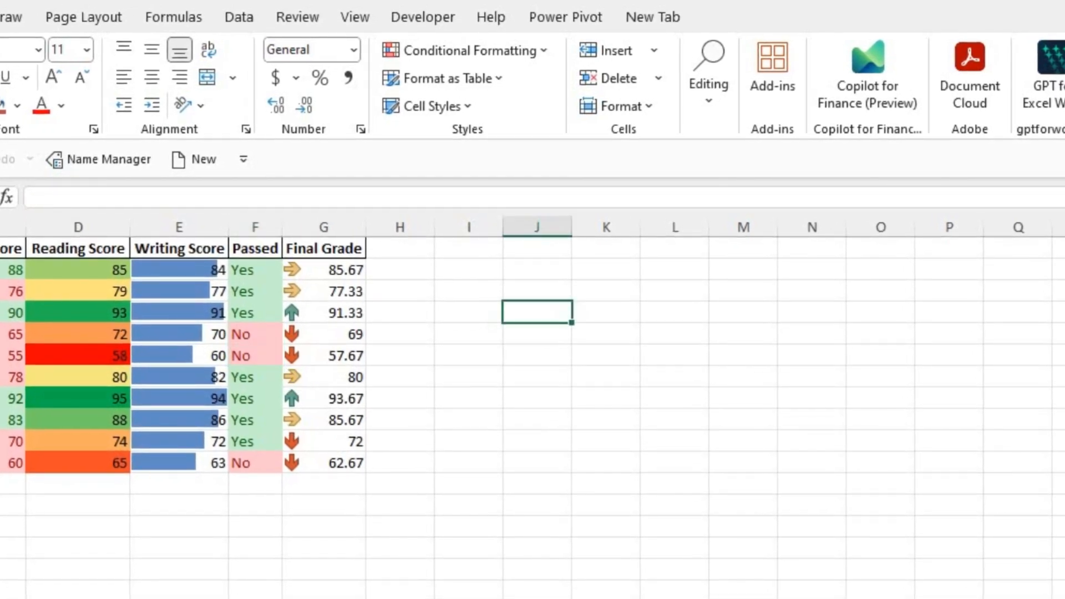
pyautogui.click(255, 268)
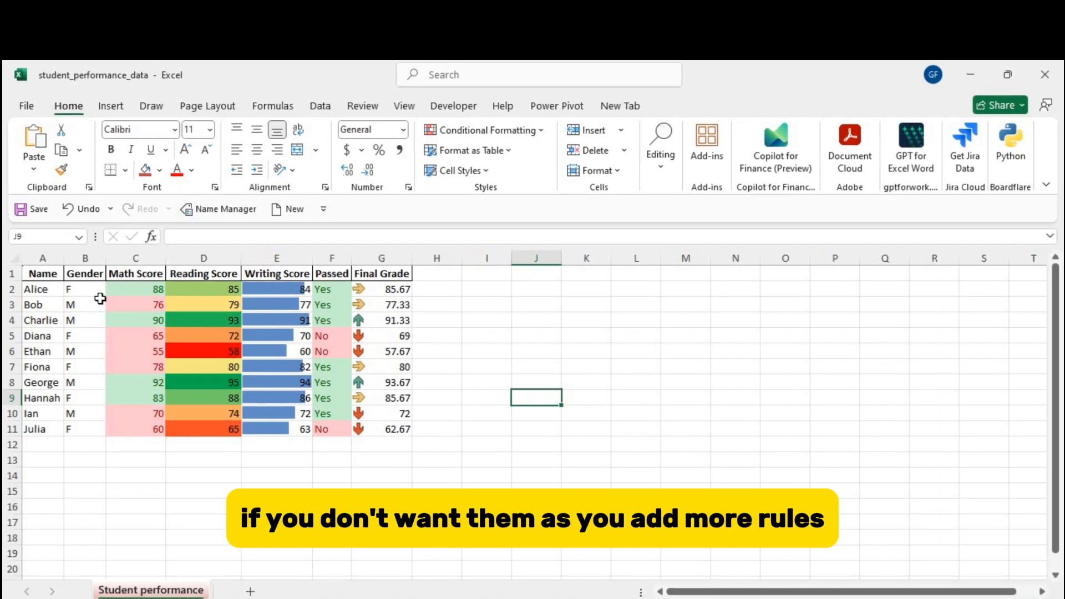
# Step: Clear the conditional formatting rules from only the selected cells C2:G11, and undo the clearing
pyautogui.moveTo(136, 289); pyautogui.dragTo(381, 424)
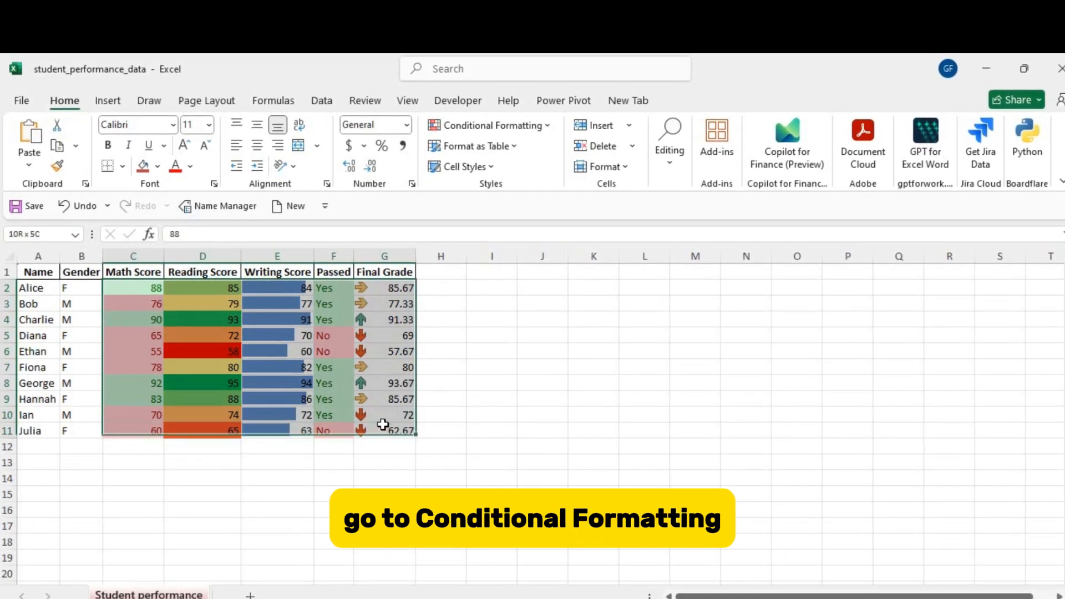
pyautogui.click(548, 124)
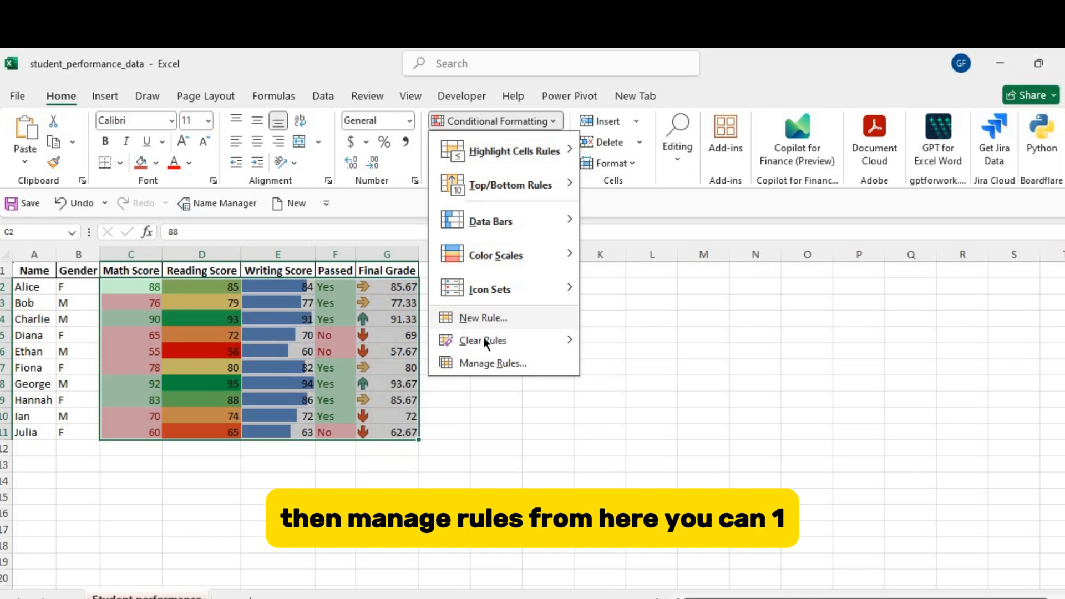
pyautogui.moveTo(486, 342)
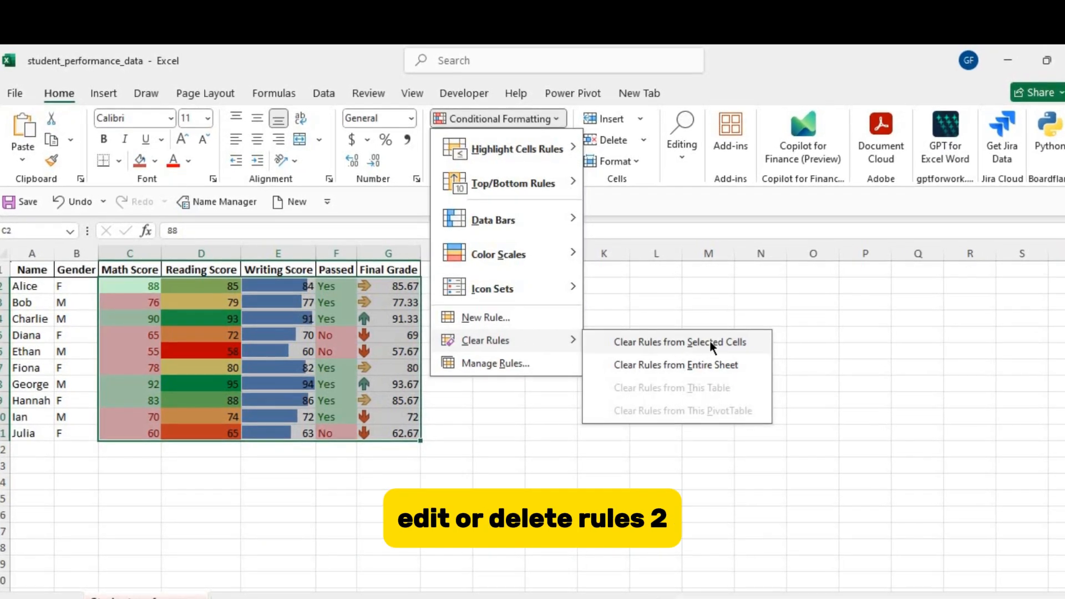
pyautogui.click(713, 343)
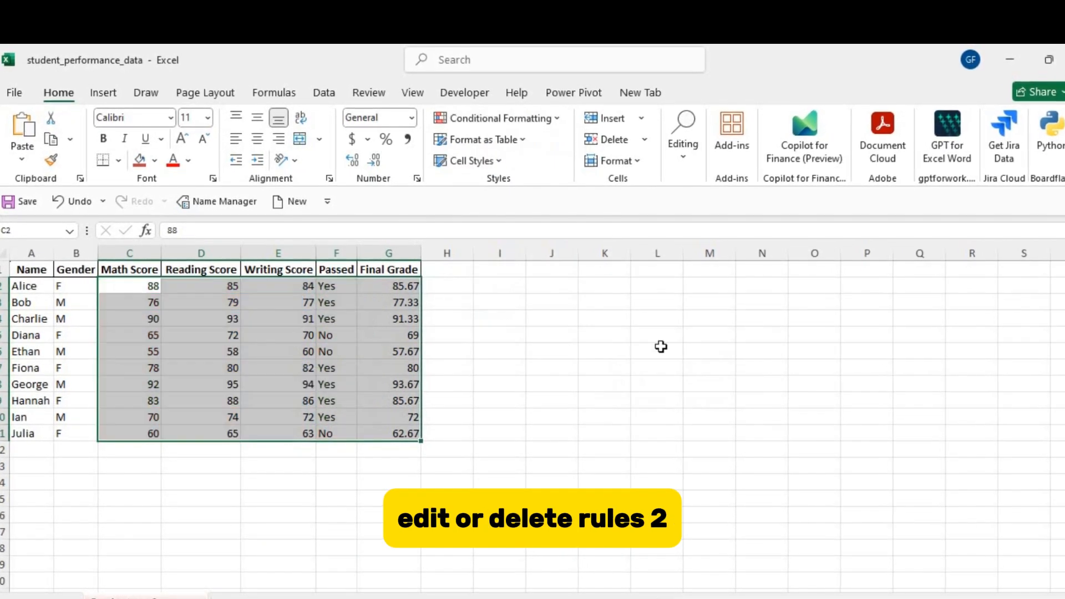
pyautogui.click(187, 480)
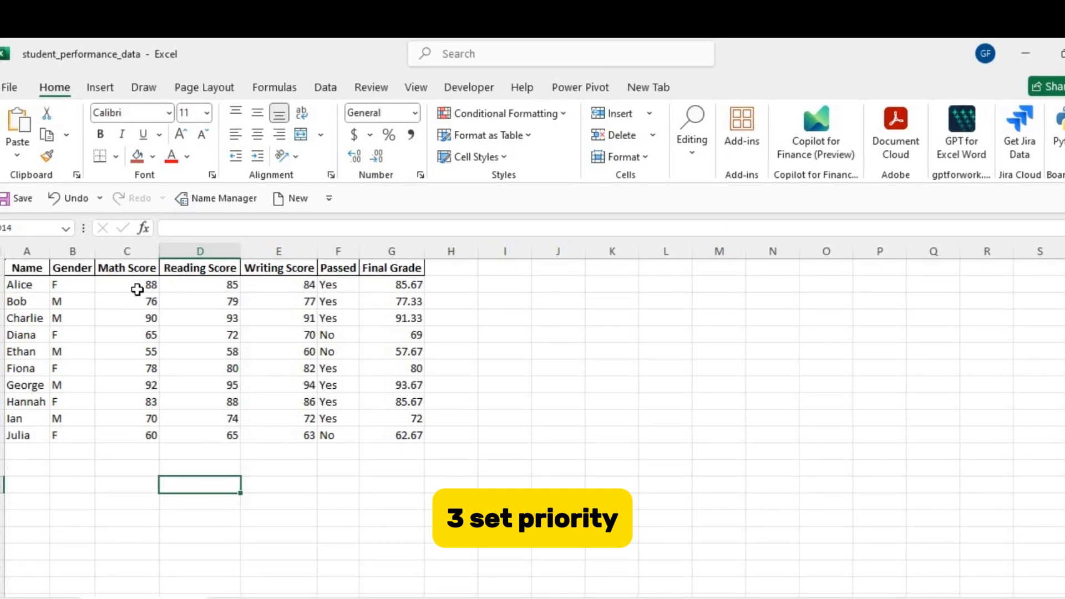
pyautogui.hotkey('ctrl', 'z')
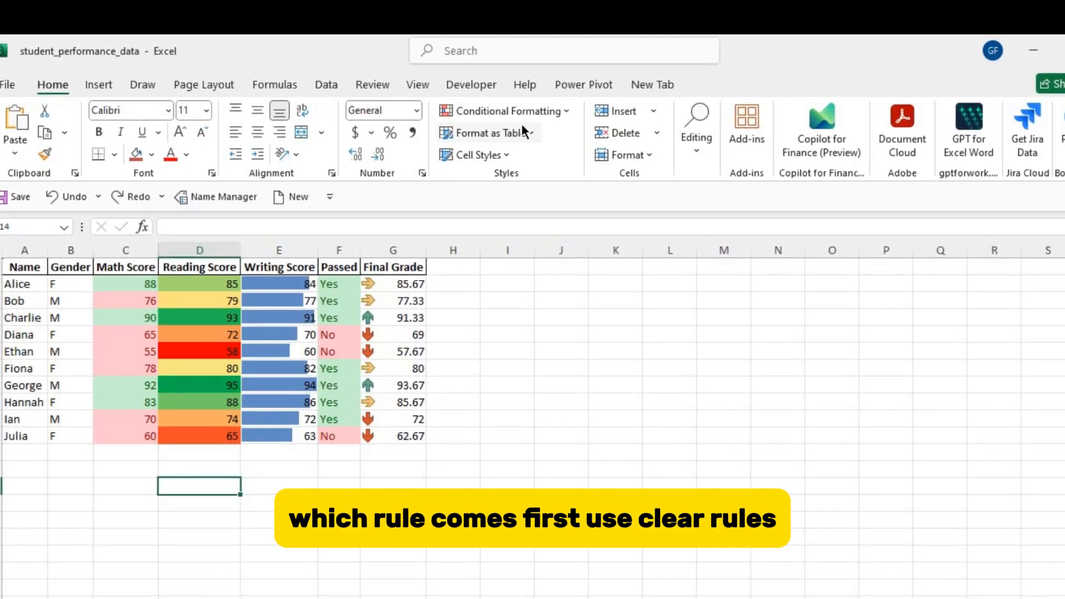
# Step: Clear the conditional formatting rules from the entire sheet and undo that removal
pyautogui.click(570, 113)
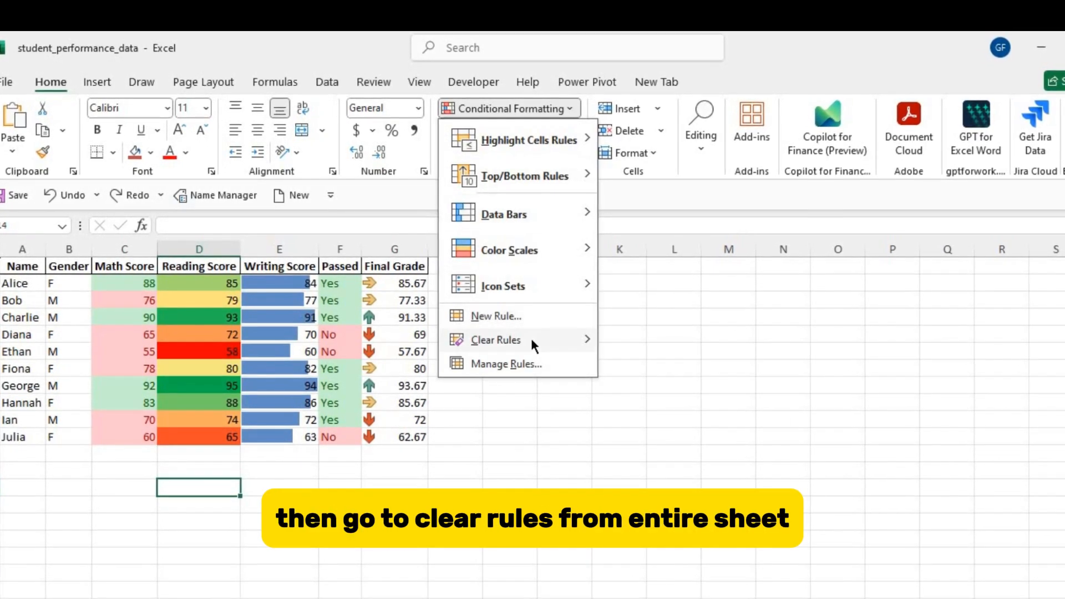
pyautogui.moveTo(532, 345)
pyautogui.click(702, 367)
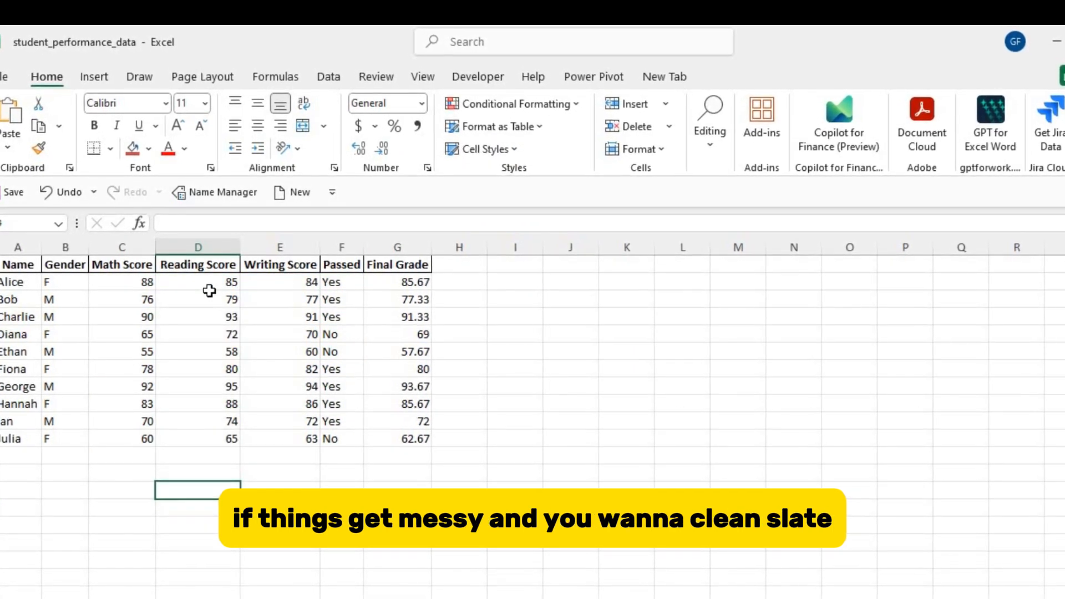
pyautogui.hotkey('ctrl', 'z')
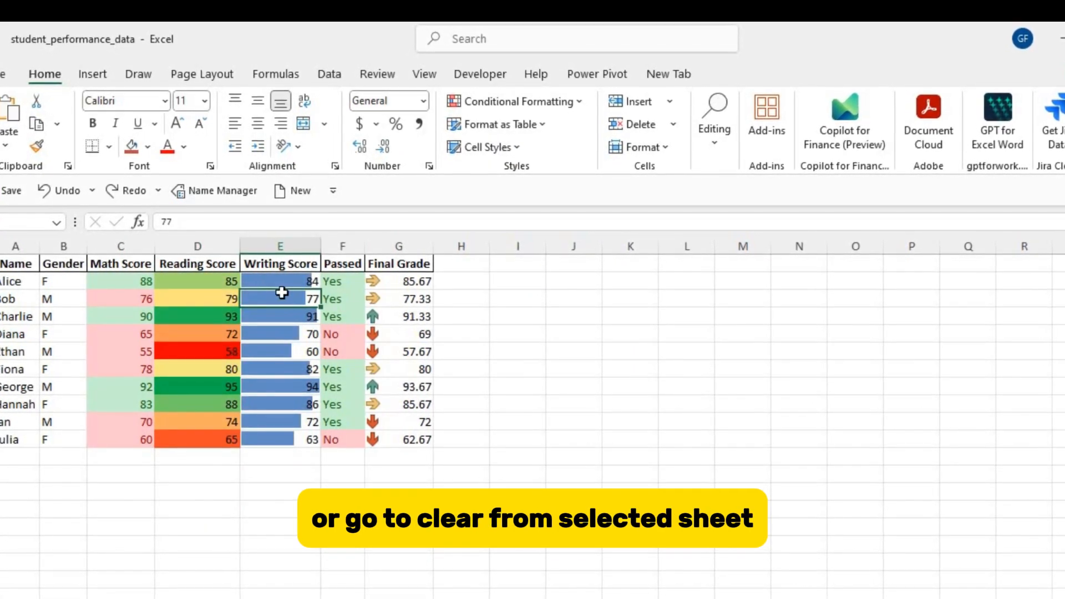
# Step: Clear the conditional formatting rules from only the Writing Score cells E2:E11
pyautogui.moveTo(262, 282); pyautogui.dragTo(272, 429)
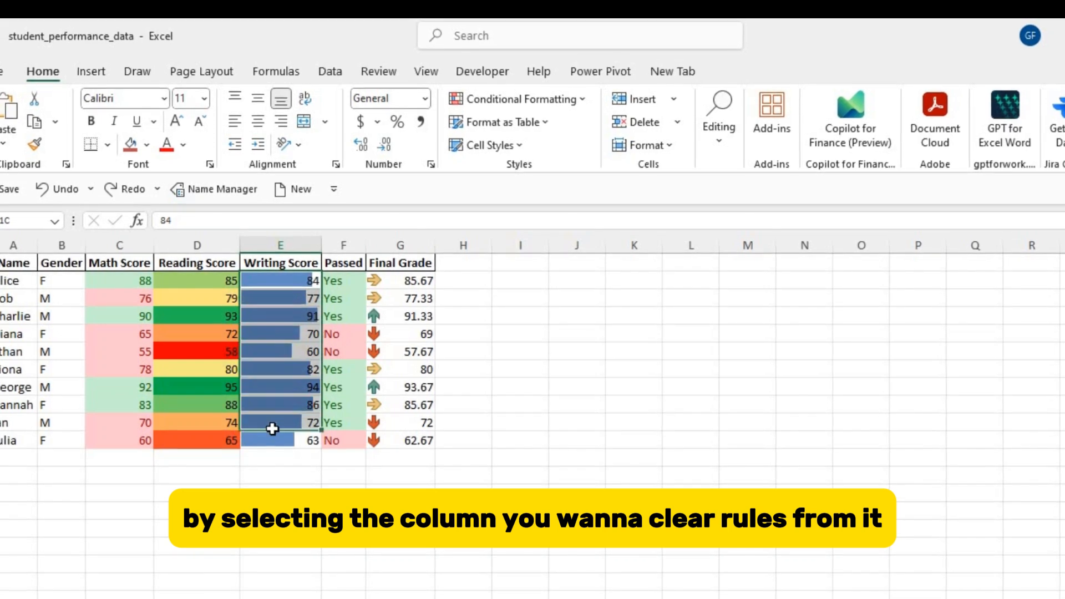
pyautogui.click(585, 102)
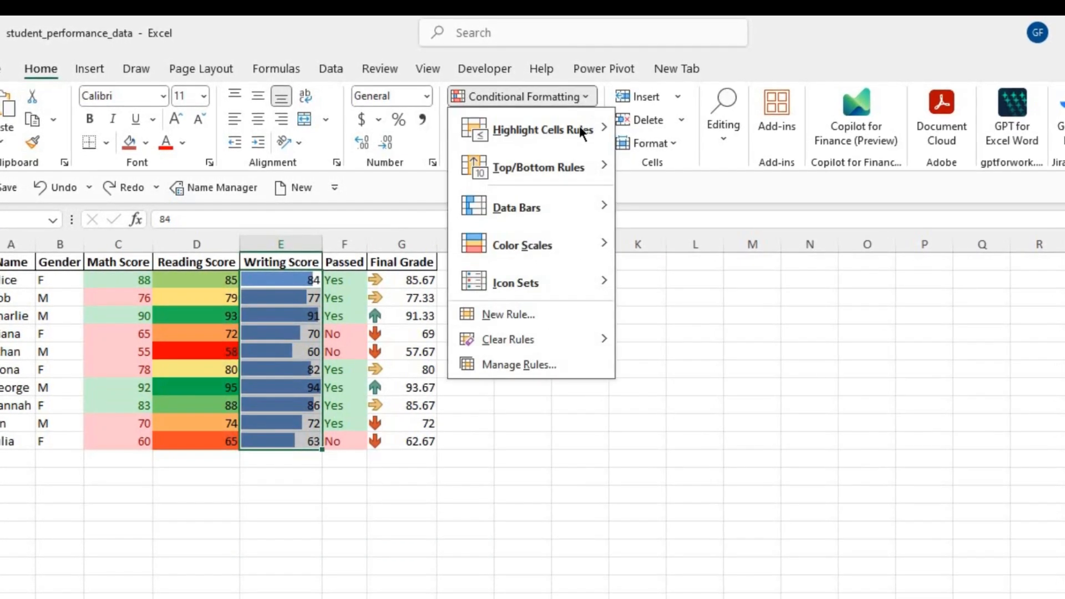
pyautogui.moveTo(571, 347)
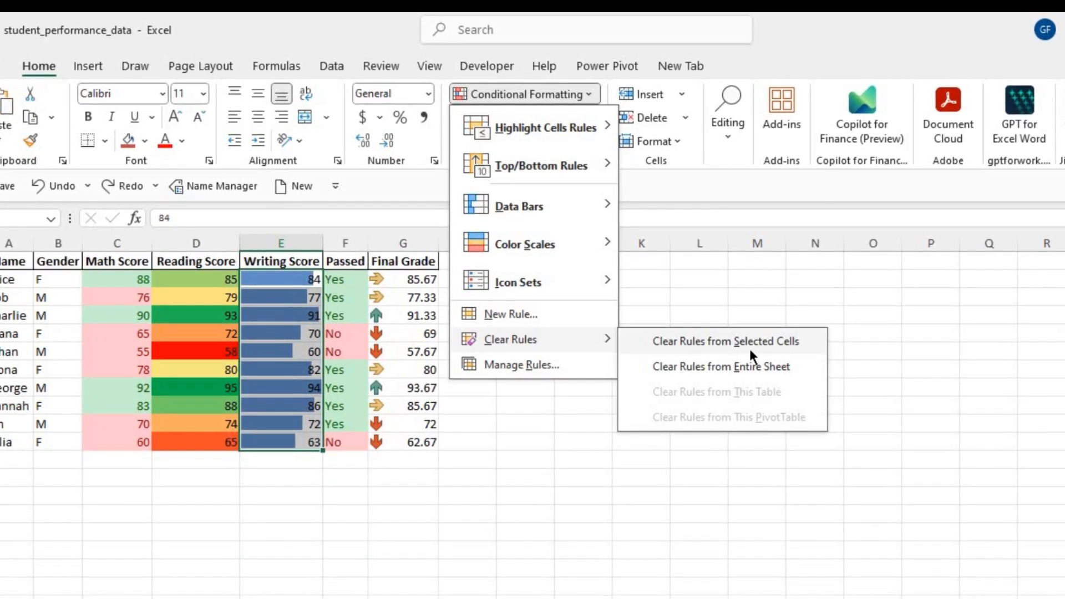
pyautogui.click(681, 342)
pyautogui.click(506, 461)
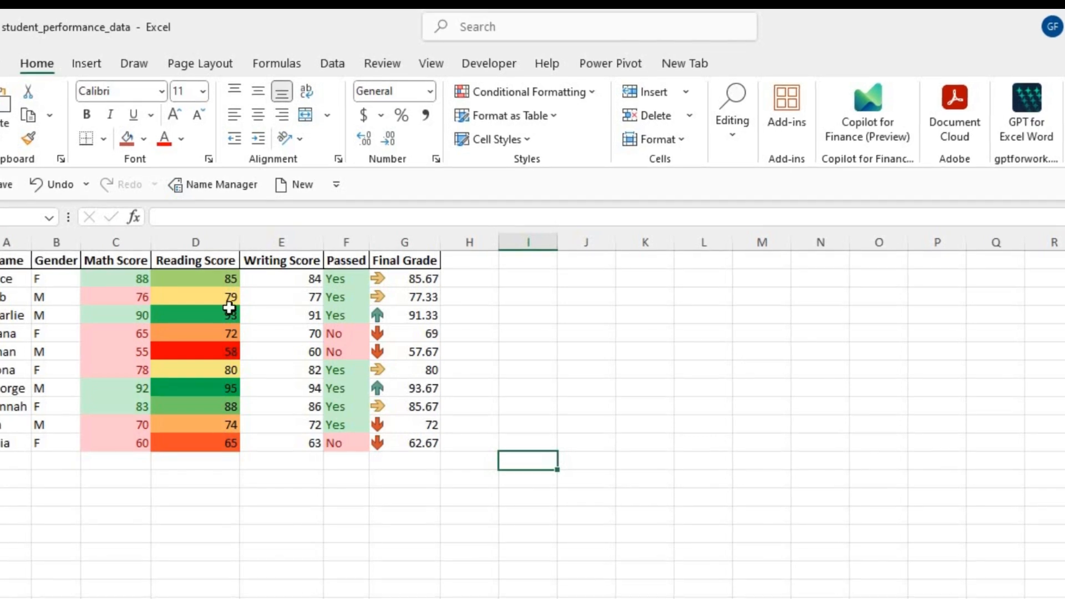
# Step: Clear the conditional formatting rules from only the Reading Score cells D2:D11
pyautogui.moveTo(214, 278); pyautogui.dragTo(209, 437)
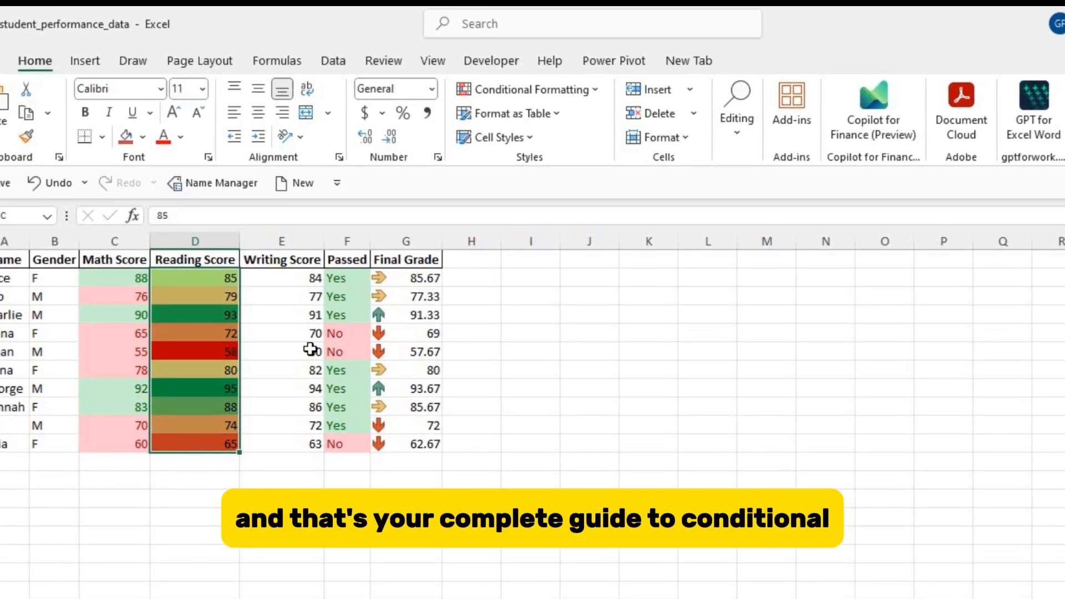
pyautogui.click(597, 90)
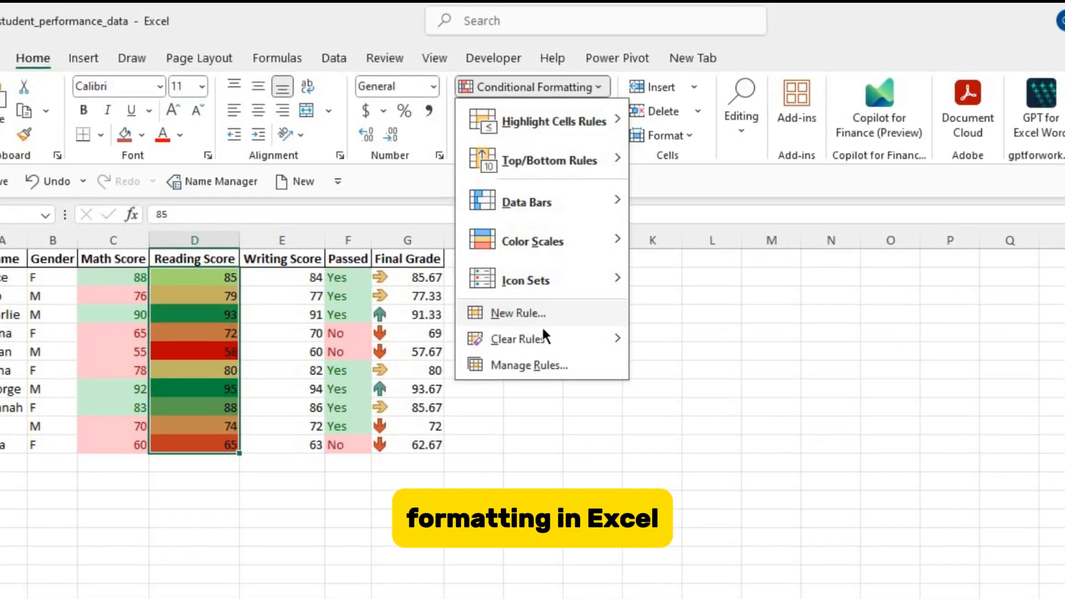
pyautogui.moveTo(563, 340)
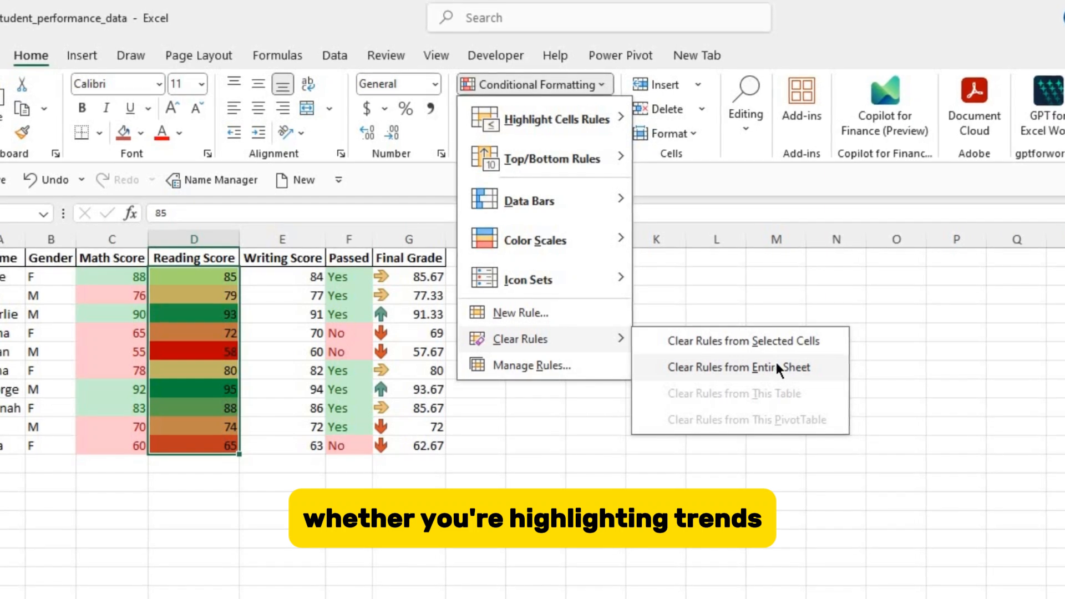
pyautogui.click(762, 343)
pyautogui.click(308, 463)
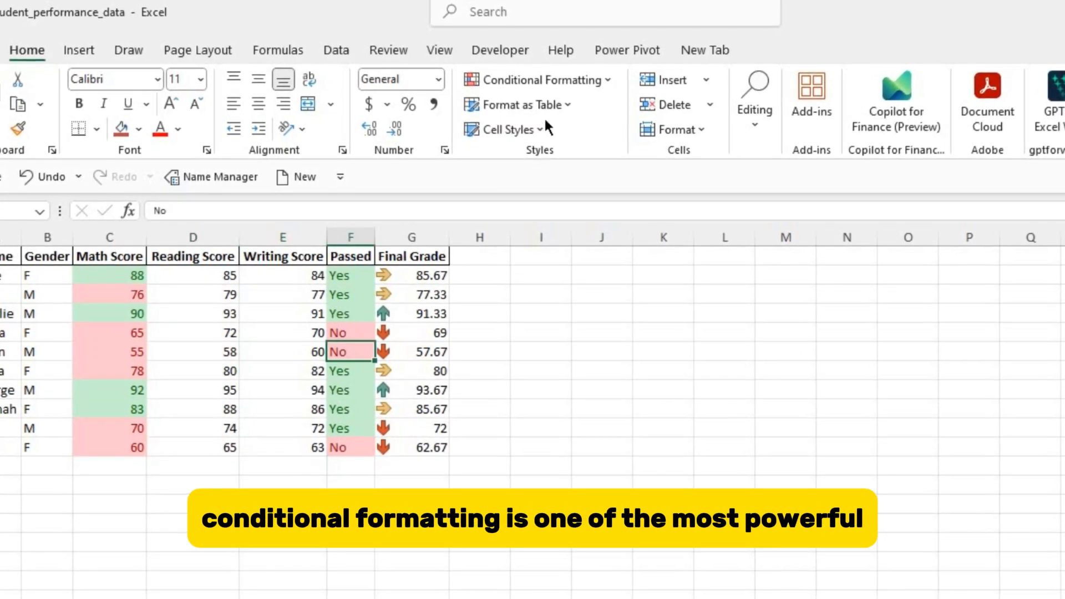
# Step: Clear all remaining conditional formatting rules from the entire Student performance sheet
pyautogui.click(620, 83)
pyautogui.moveTo(629, 350)
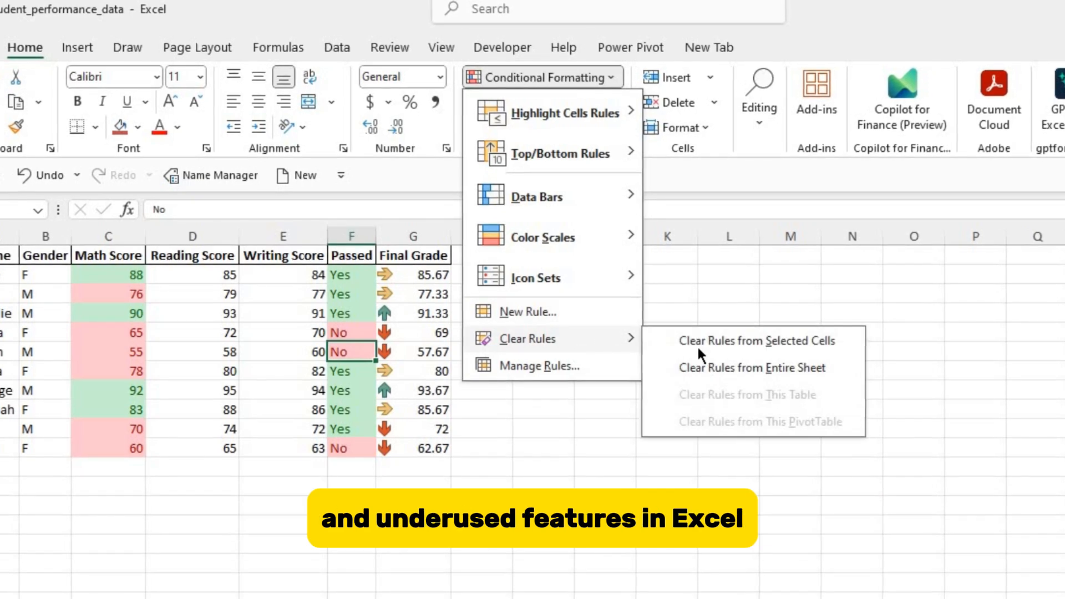
pyautogui.click(794, 368)
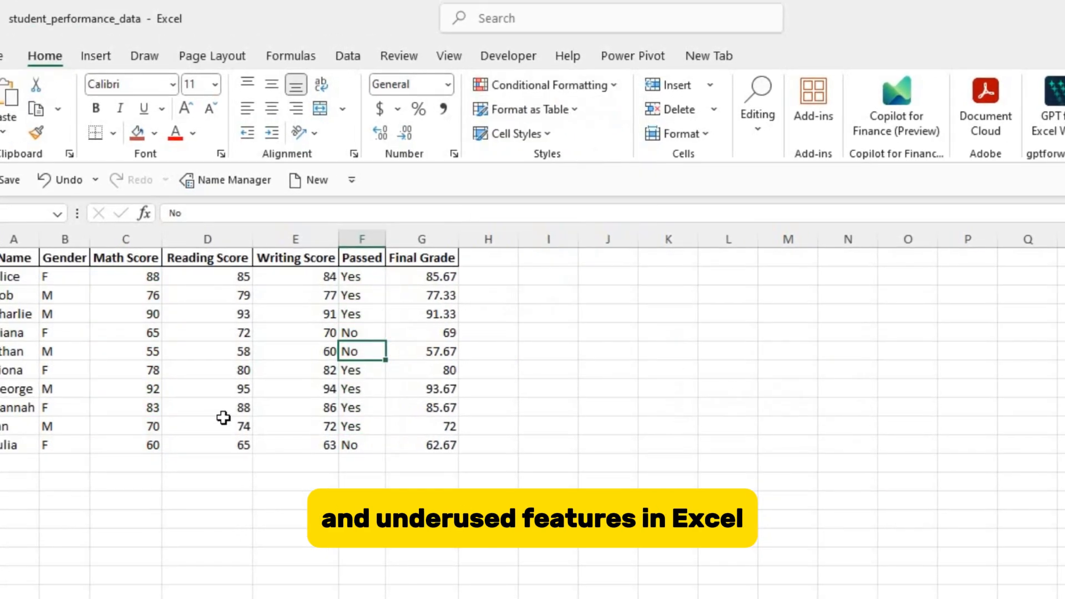
pyautogui.click(585, 392)
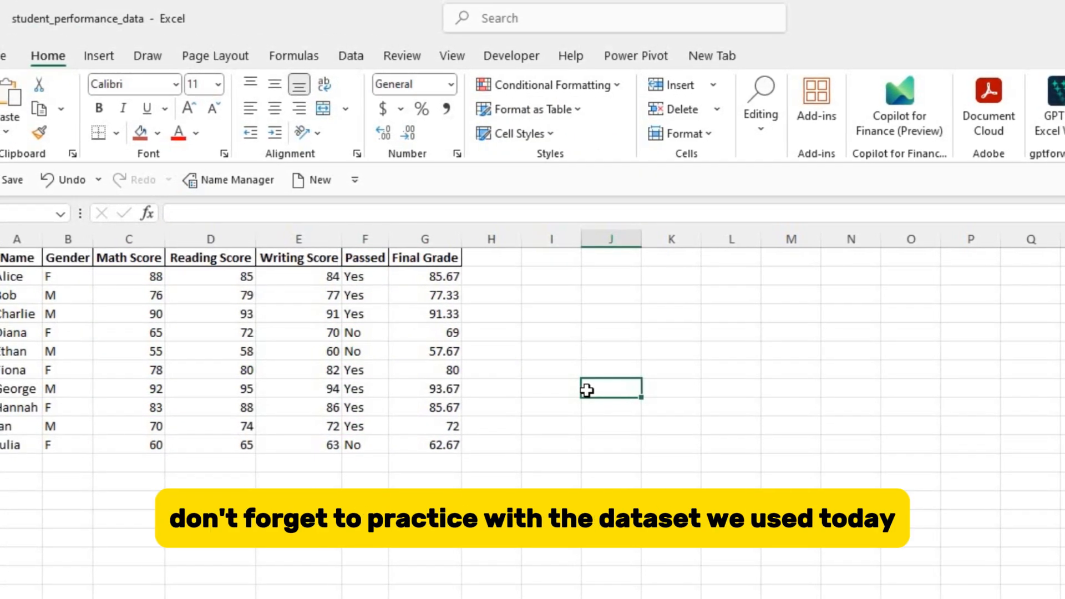